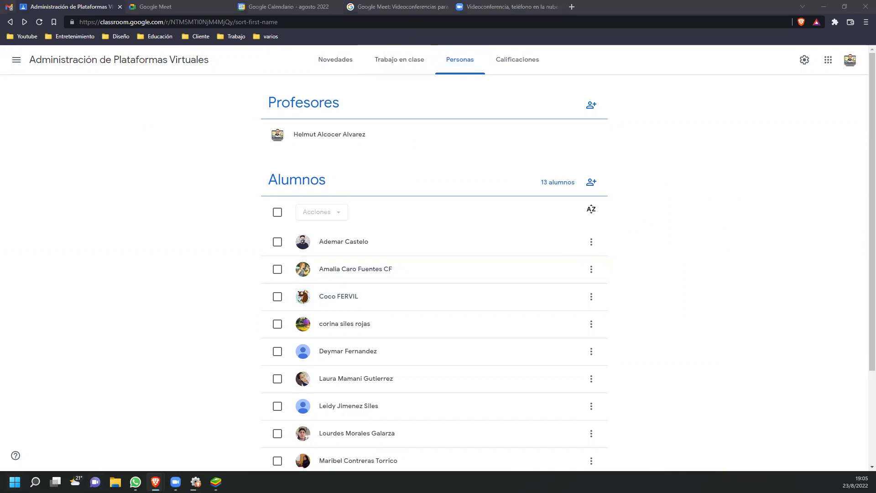
Switch to the BlueStacks emulator and open the Google account management page from the Android system settings
key("alt+Tab")
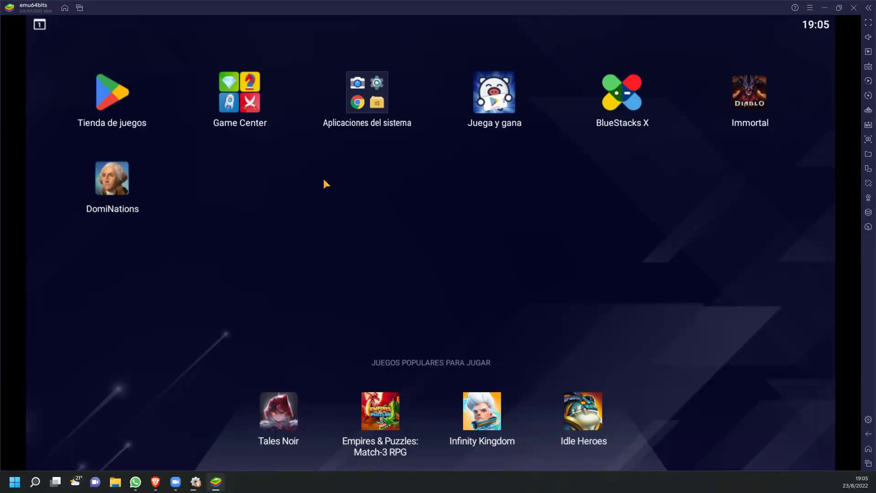
left_click(375, 90)
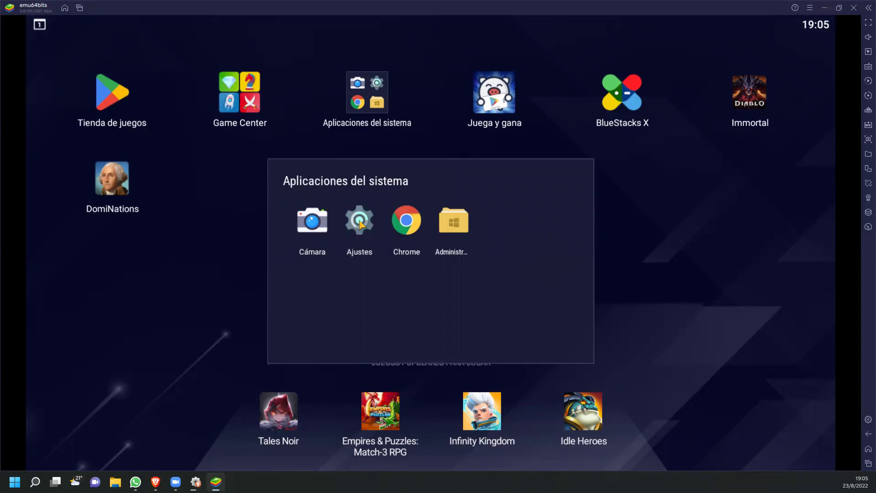
left_click(359, 222)
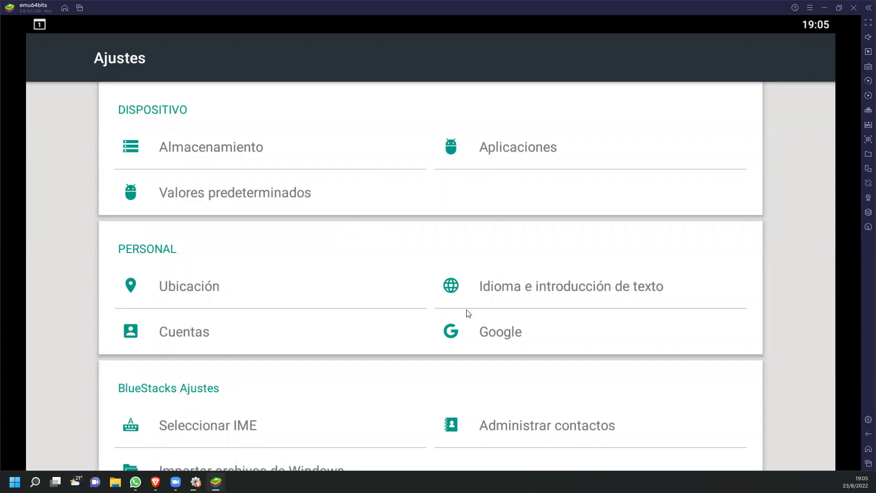
left_click(501, 334)
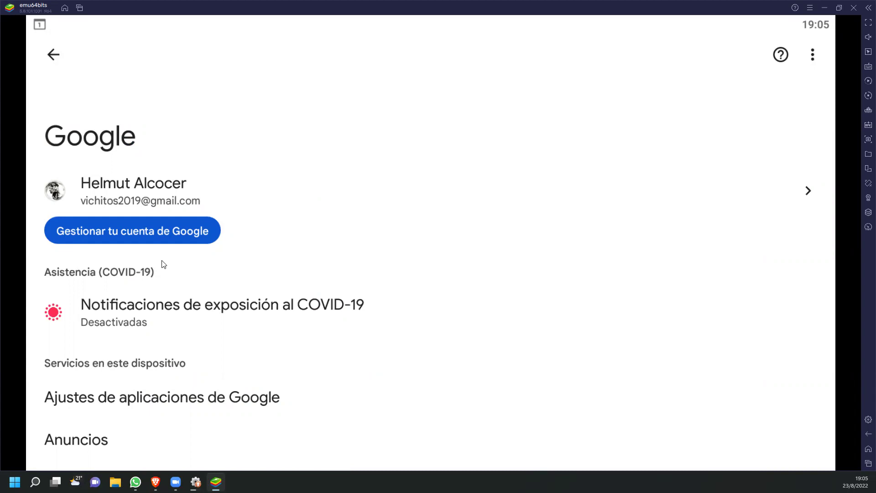
left_click(150, 233)
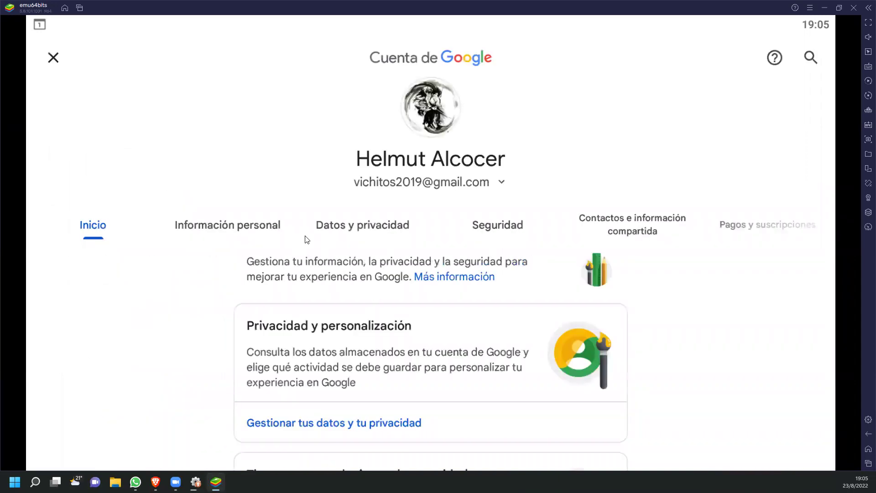
Look over the account's home overview, then examine the basic and contact details under Información personal
scroll(282, 276, "down", 5)
scroll(281, 276, "down", 8)
scroll(279, 275, "up", 6)
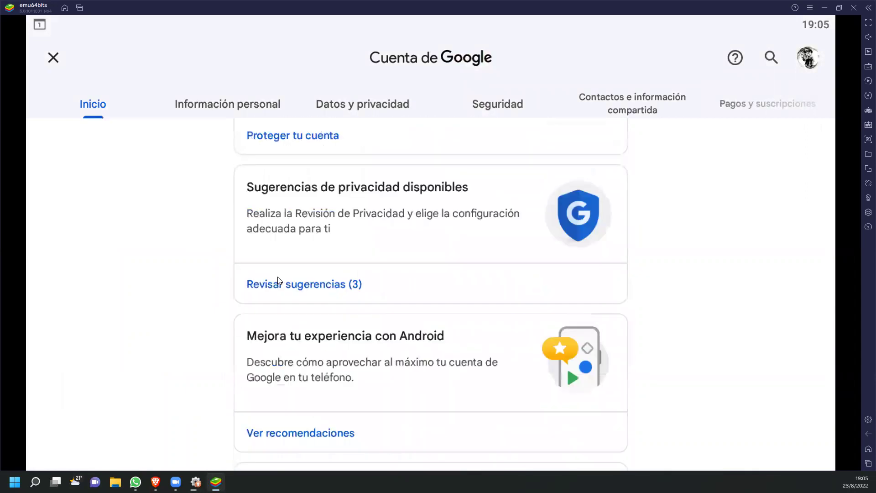
scroll(280, 279, "up", 6)
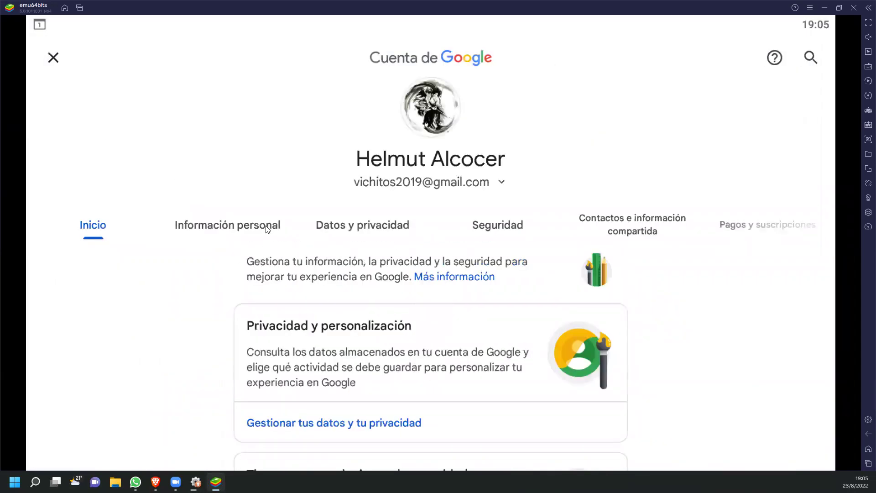
left_click(238, 225)
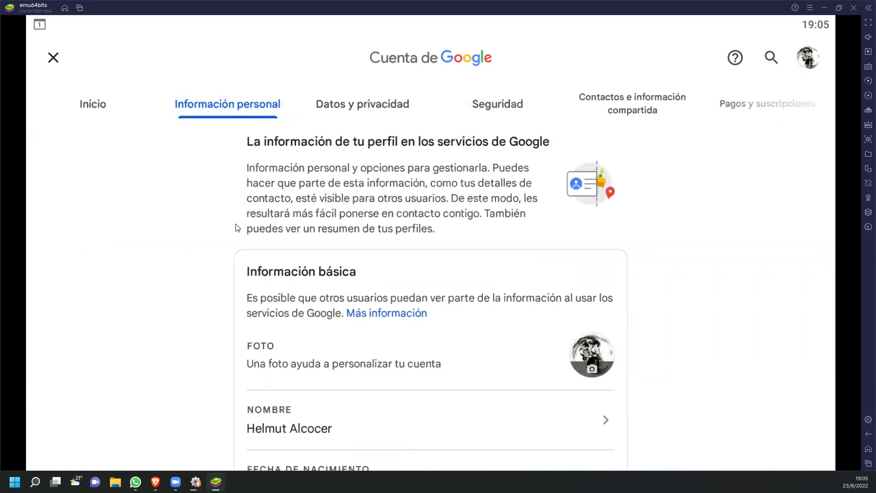
scroll(231, 268, "down", 3)
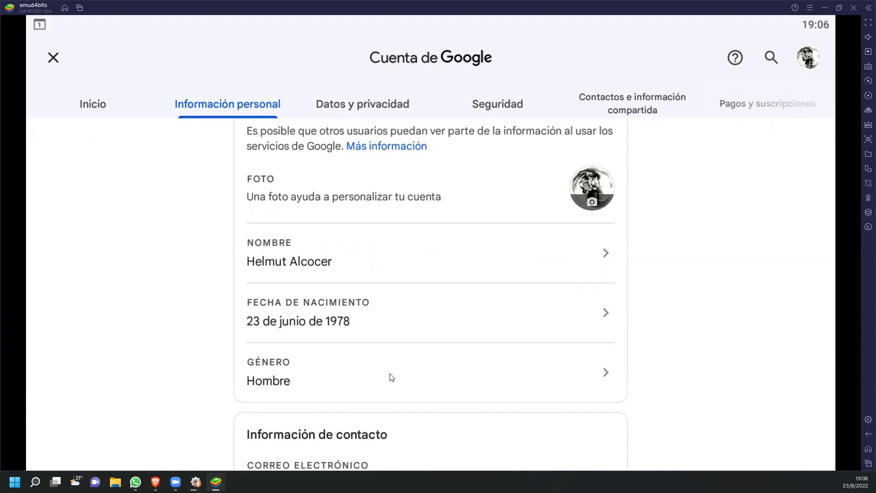
left_click_drag(391, 377, 393, 217)
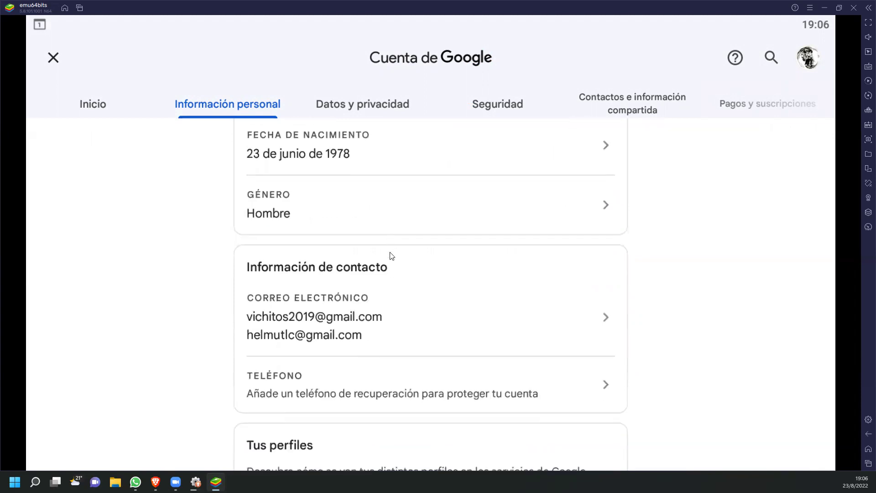
scroll(392, 253, "up", 3)
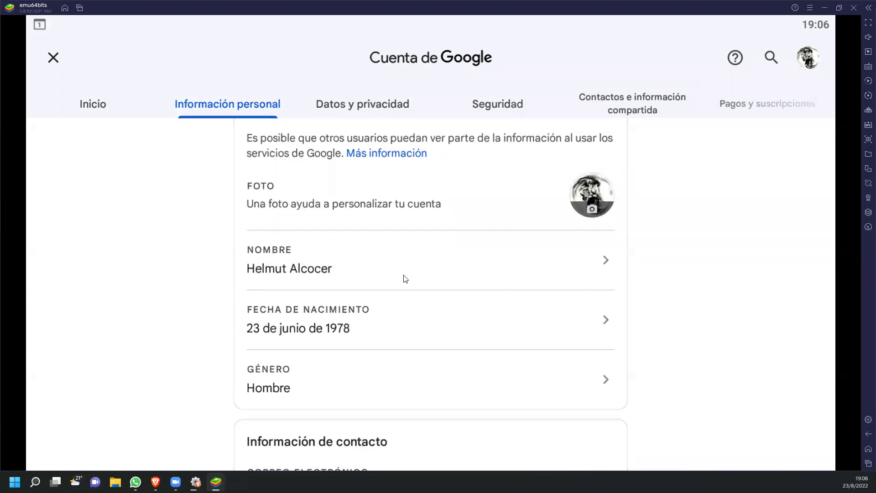
Replace the Google account's first name with a different one, keep the surname, save, and return to the personal information page
left_click(372, 268)
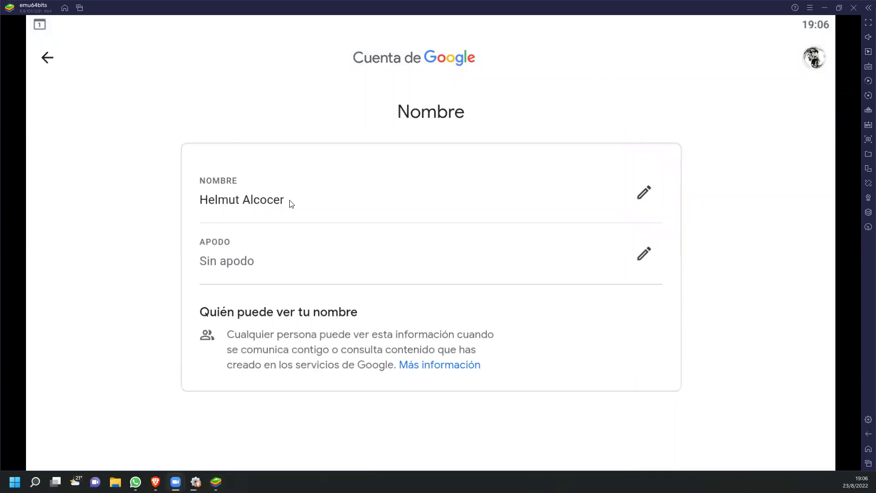
left_click(642, 195)
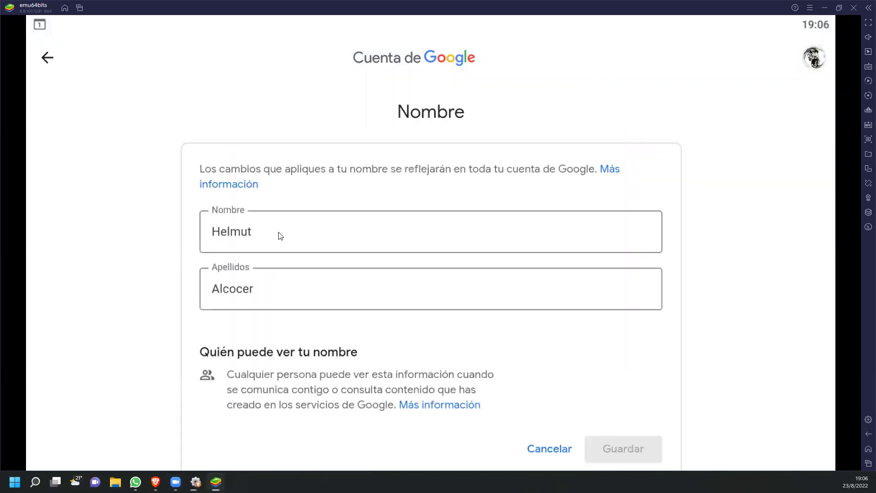
left_click(263, 237)
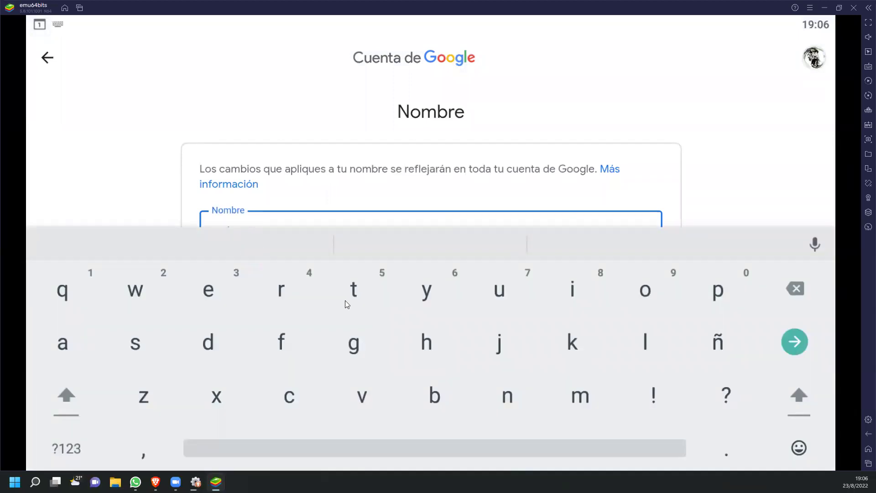
key("BackSpace")
key("BackSpace")
key("BackSpace")
key("BackSpace")
key("BackSpace")
key("BackSpace")
type("H")
left_click(315, 99)
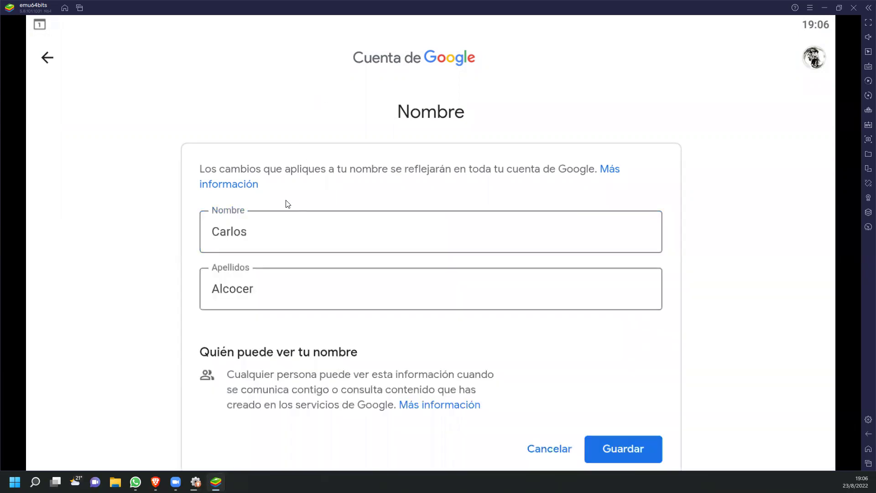
left_click(617, 447)
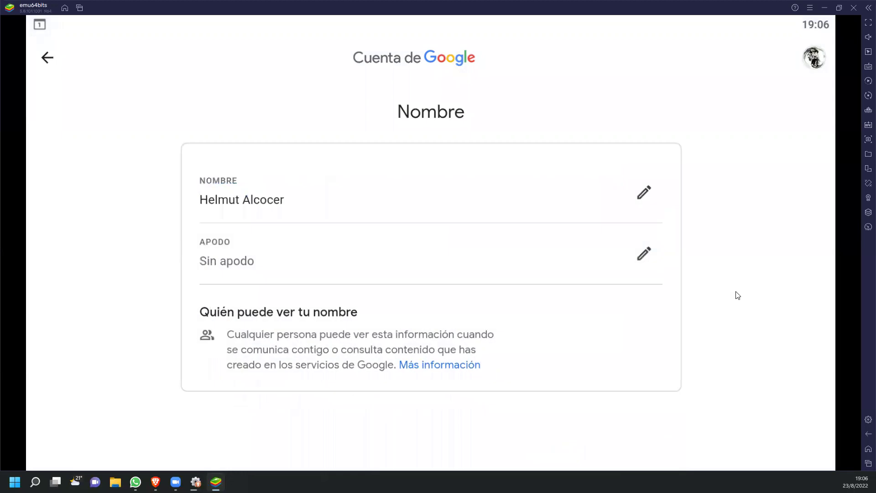
left_click(47, 58)
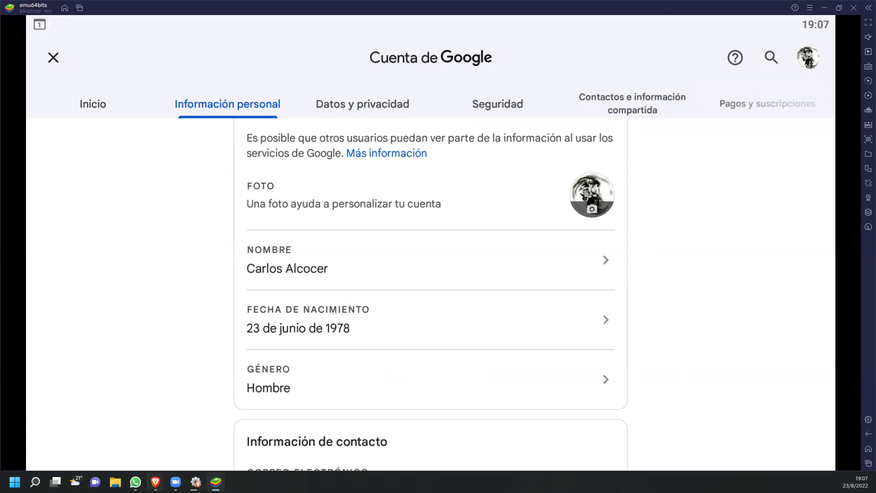
Switch to the Brave window showing the Classroom course, go to the Gmail inbox and open its full settings
mouse_move(156, 482)
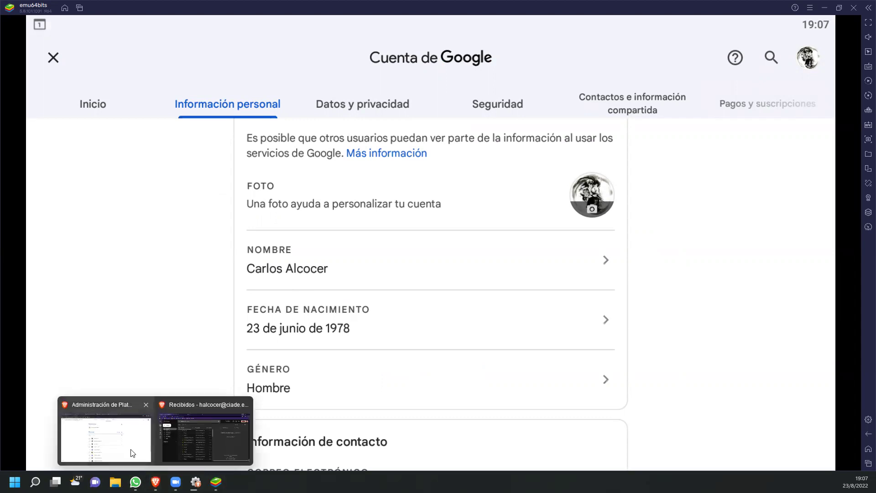
left_click(131, 453)
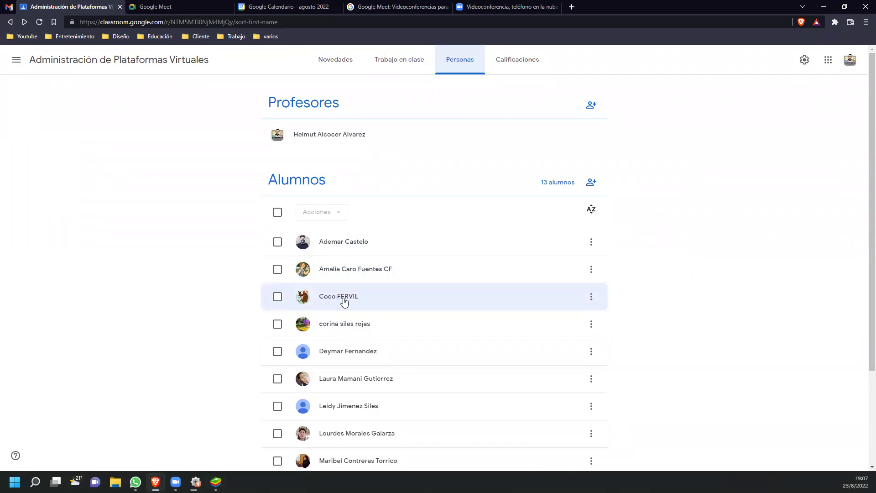
left_click(10, 8)
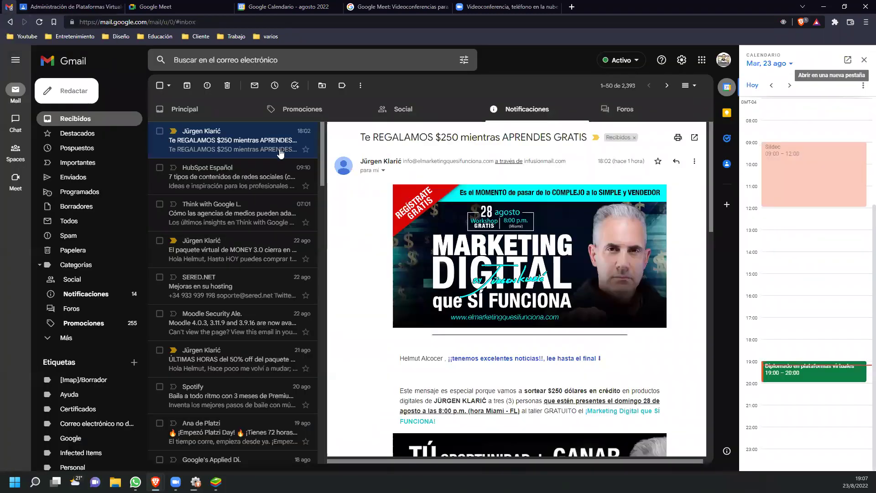
left_click(681, 60)
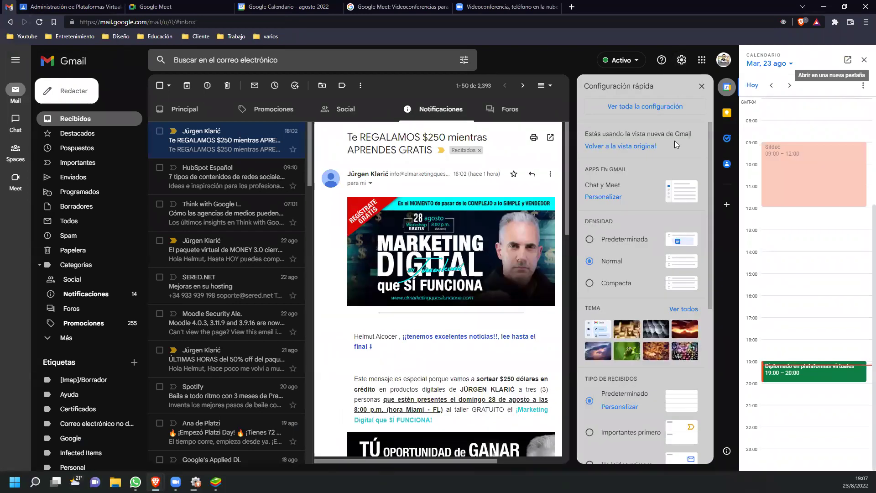
left_click(650, 107)
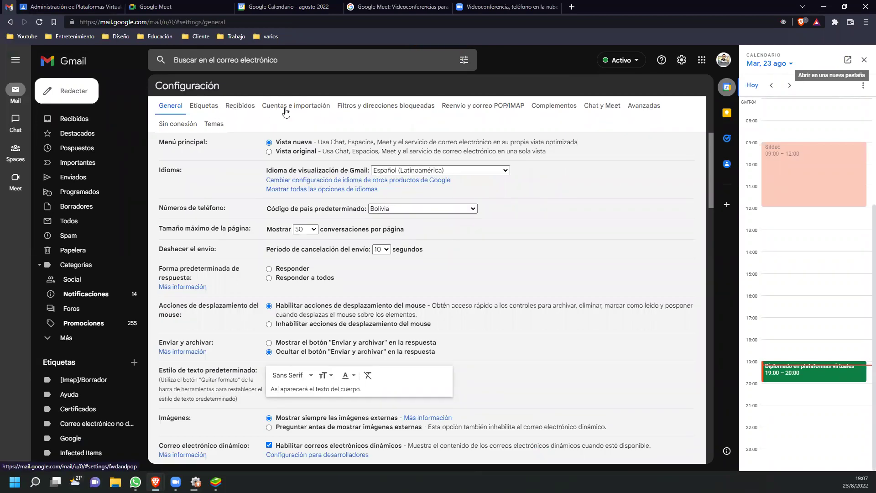
Look through Gmail's General settings and the other categories from Etiquetas to Avanzadas for account name and profile options
scroll(292, 214, "down", 4)
scroll(292, 214, "down", 19)
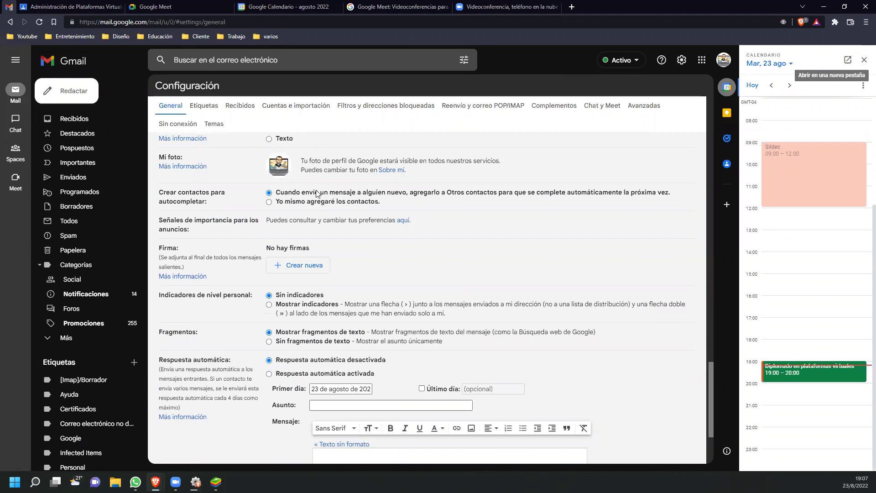
scroll(334, 212, "down", 1)
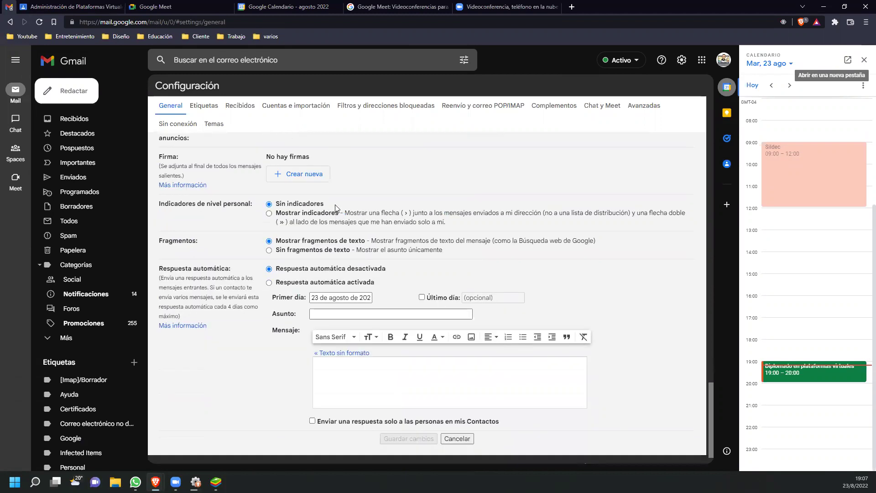
scroll(332, 221, "up", 4)
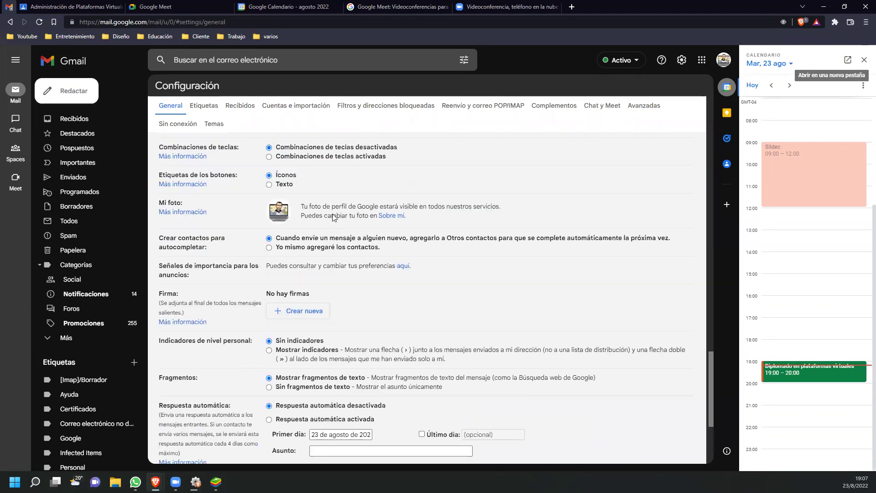
left_click(209, 110)
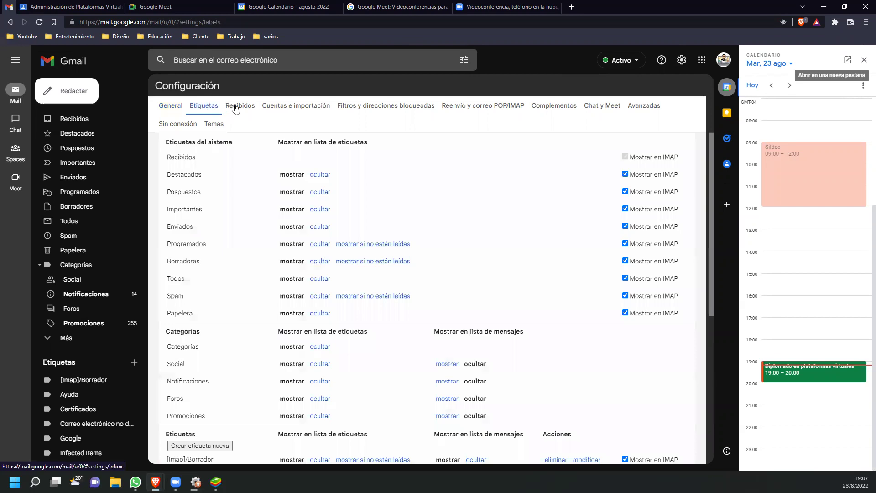
left_click(237, 109)
left_click(294, 110)
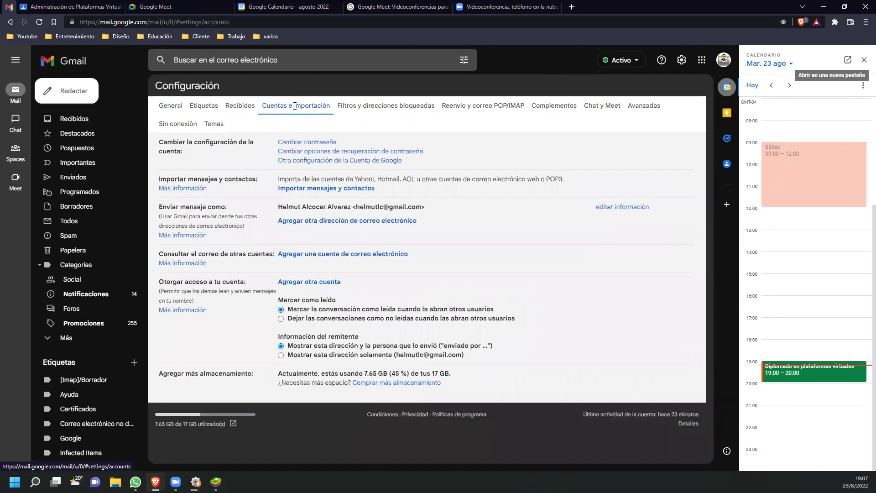
left_click(356, 106)
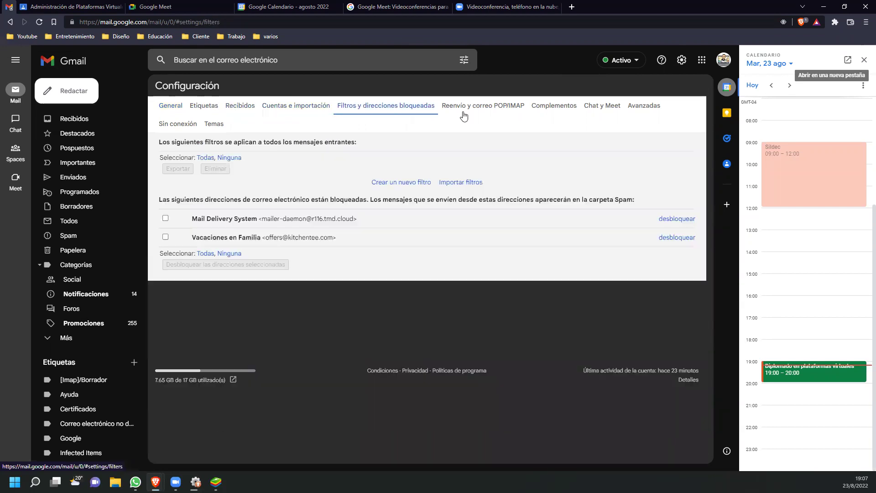
left_click(488, 111)
left_click(557, 110)
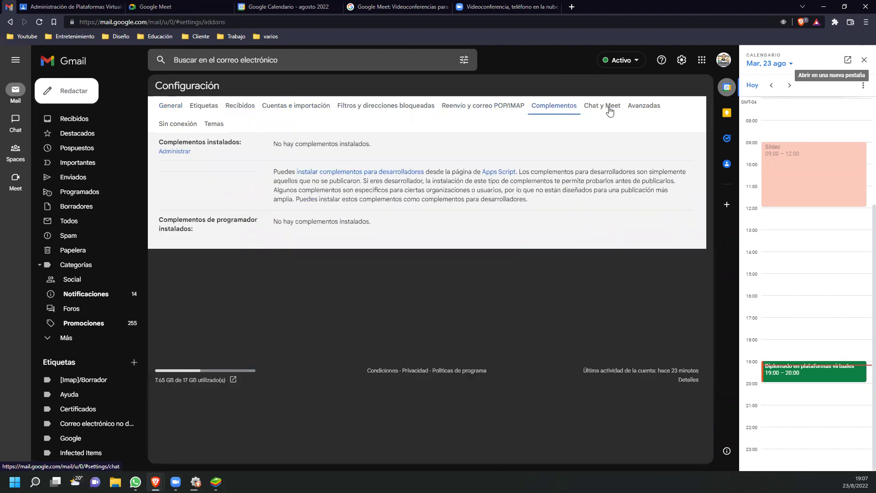
left_click(609, 112)
left_click(650, 111)
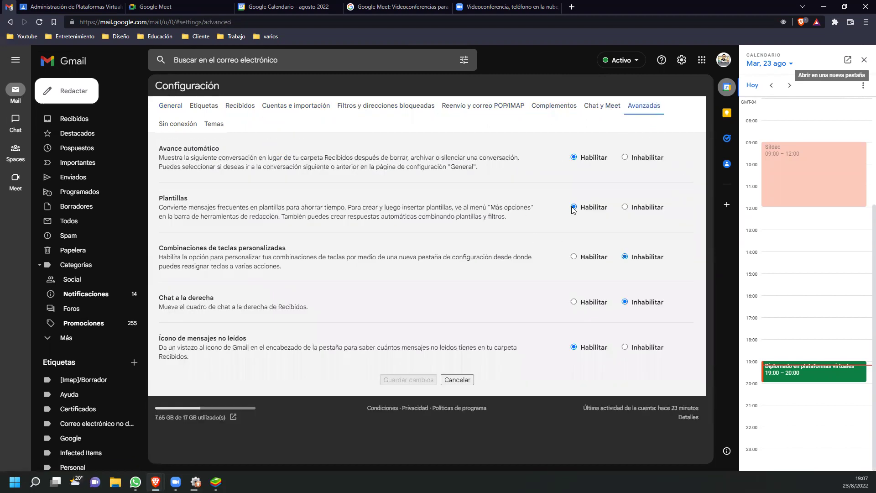
Review the General settings again, examining the profile photo, signature and automatic reply sections
left_click(174, 108)
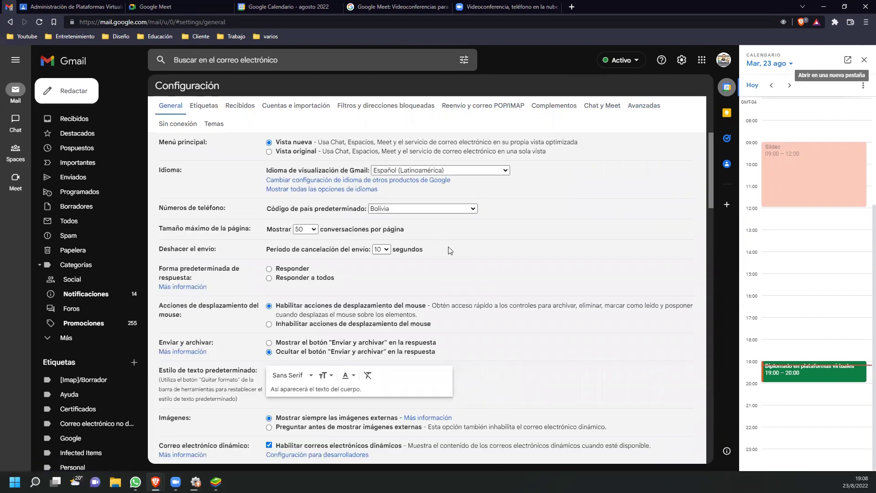
scroll(450, 250, "down", 15)
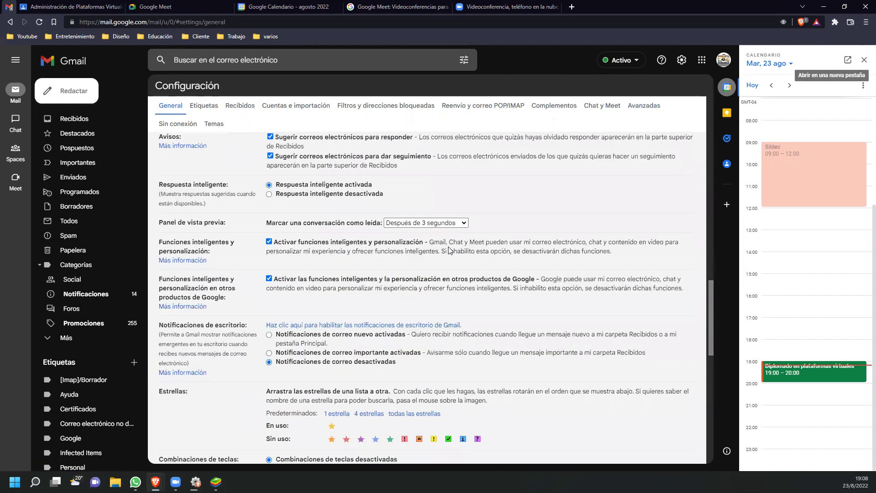
scroll(450, 250, "down", 4)
scroll(450, 250, "down", 2)
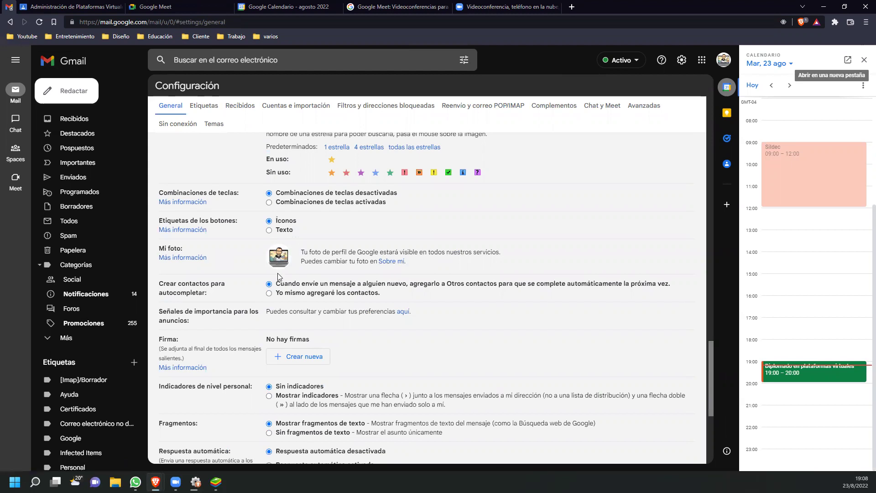
scroll(281, 279, "down", 2)
scroll(281, 279, "down", 3)
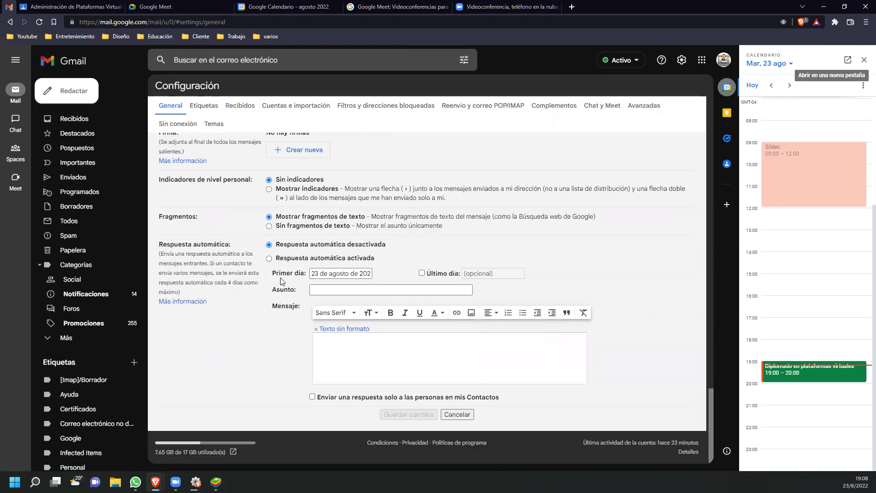
scroll(281, 279, "up", 1)
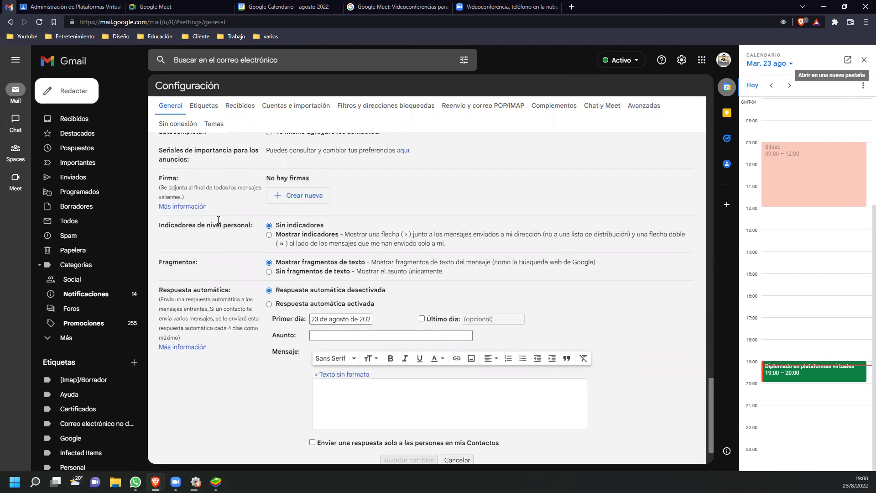
Leave Gmail's settings, switch to the BlueStacks emulator and close the Google account pages to return to its home screen
scroll(219, 213, "up", 2)
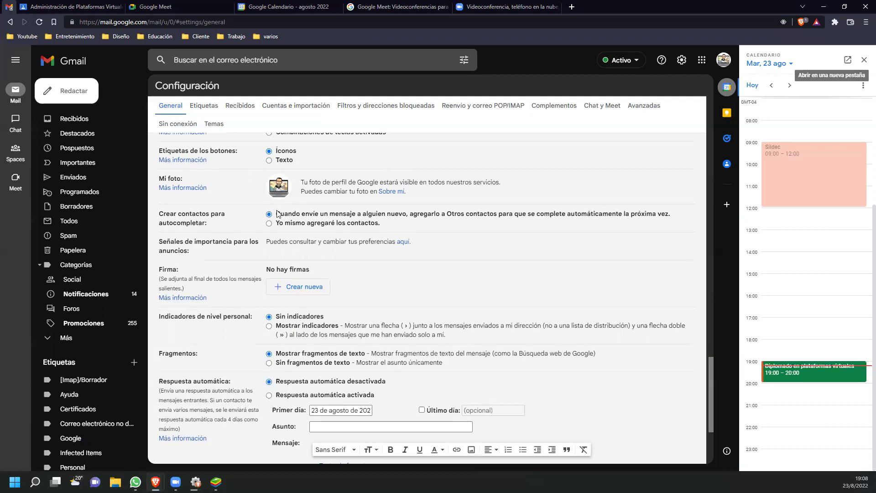
left_click(67, 4)
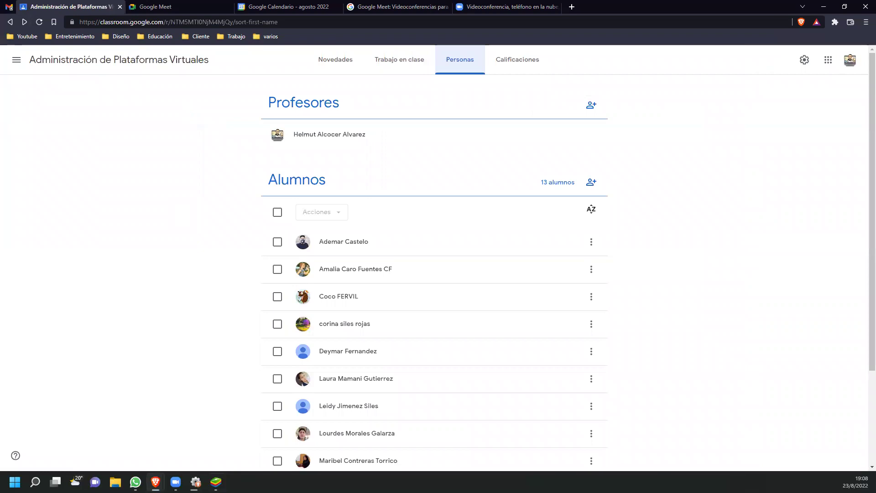
left_click(215, 482)
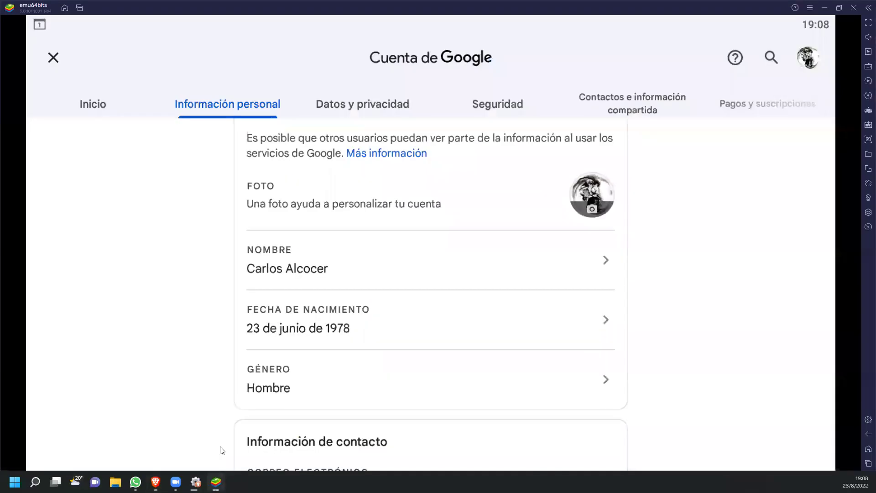
left_click(60, 61)
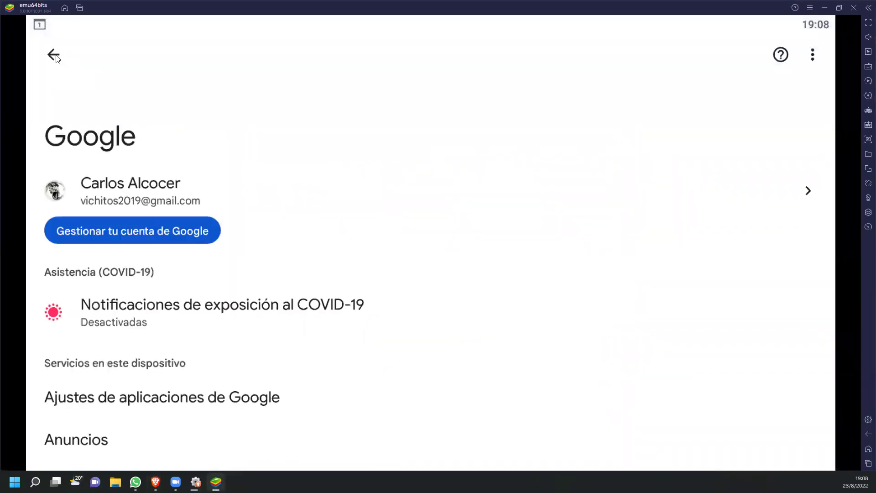
left_click(53, 55)
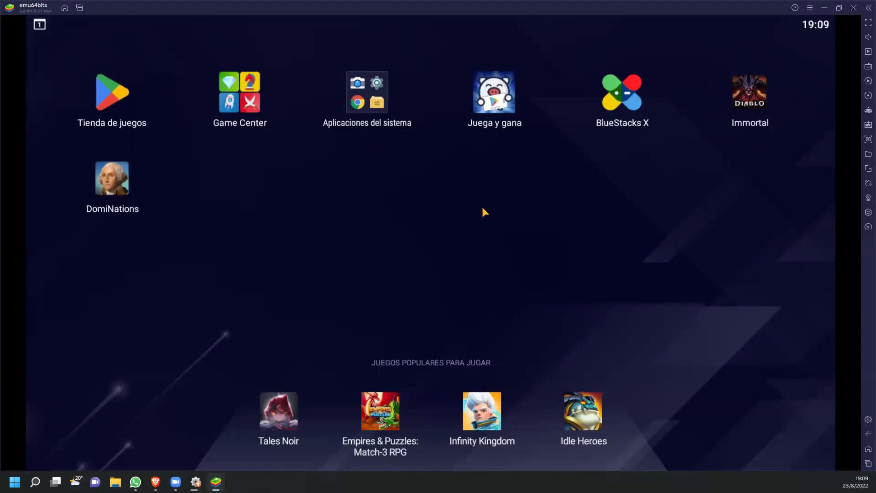
Open the emulator's settings and examine the memory allocation choices under Rendimiento without changing them
left_click(867, 419)
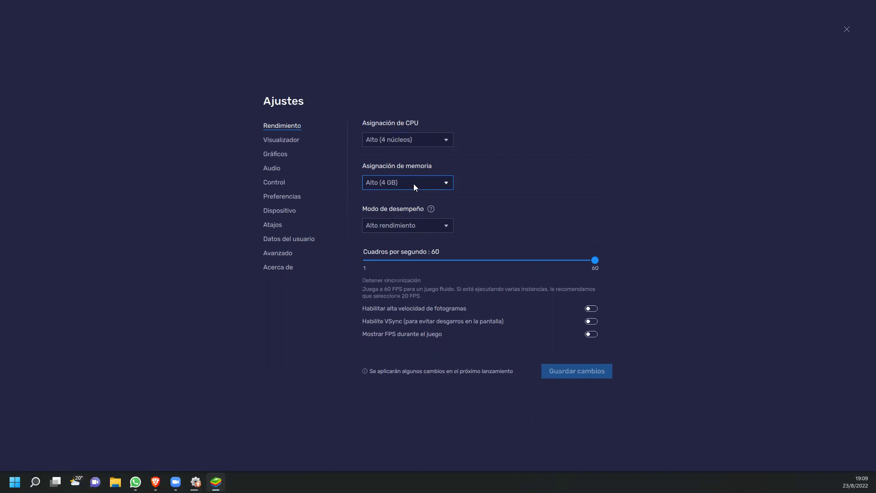
left_click(446, 183)
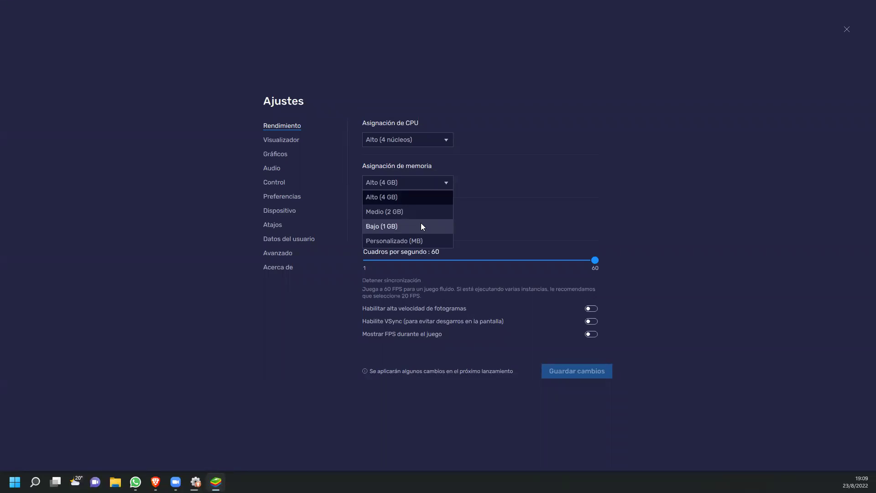
left_click(546, 123)
Look through the emulator's Visualizador, Gráficos, Audio, Control and Preferencias settings
left_click(289, 141)
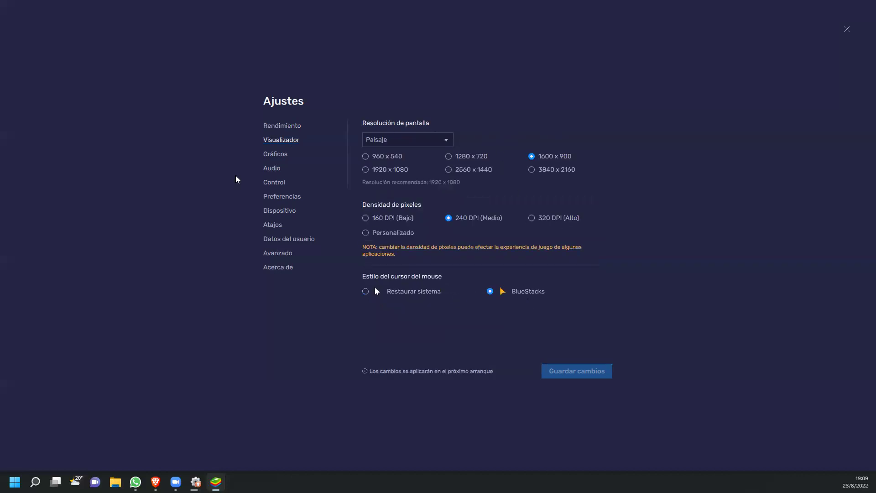
left_click(278, 155)
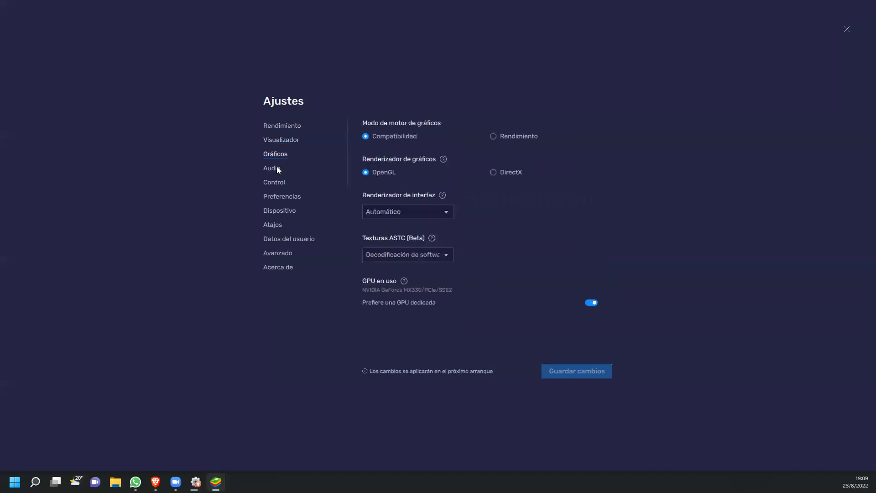
left_click(277, 168)
left_click(273, 184)
left_click(274, 196)
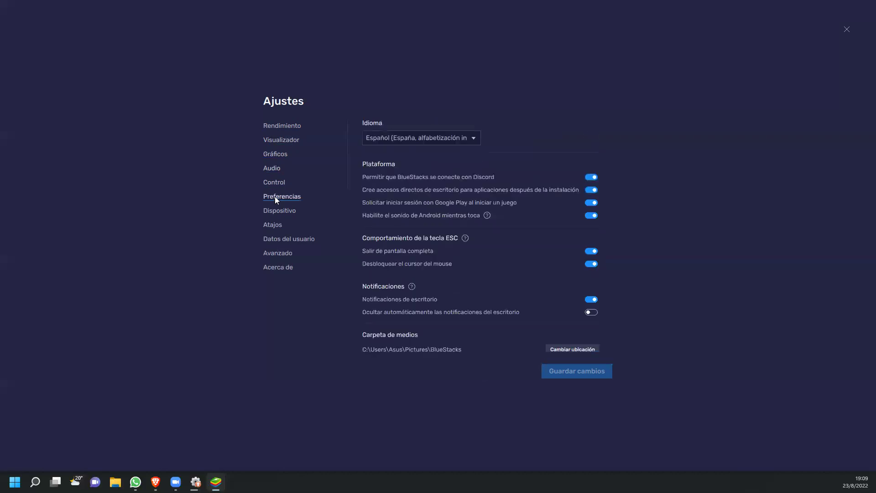
Examine the predefined device profiles offered in the Dispositivo settings, keeping Samsung Galaxy S21 Ultra
left_click(273, 211)
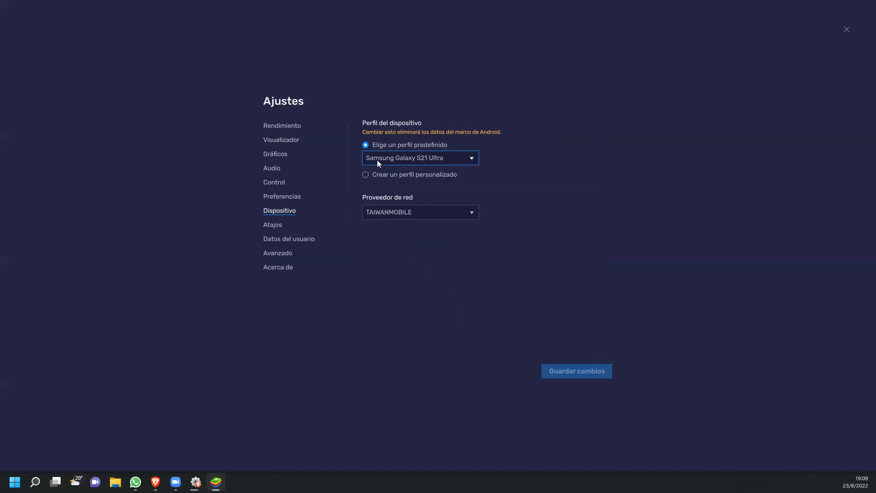
left_click(471, 161)
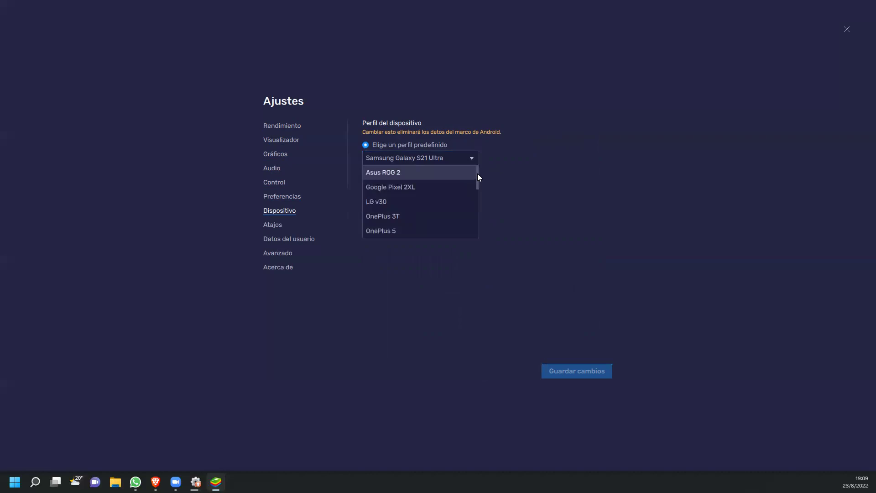
mouse_move(477, 174)
left_mouse_down()
mouse_move(477, 229)
mouse_move(479, 166)
left_mouse_up()
left_click(574, 138)
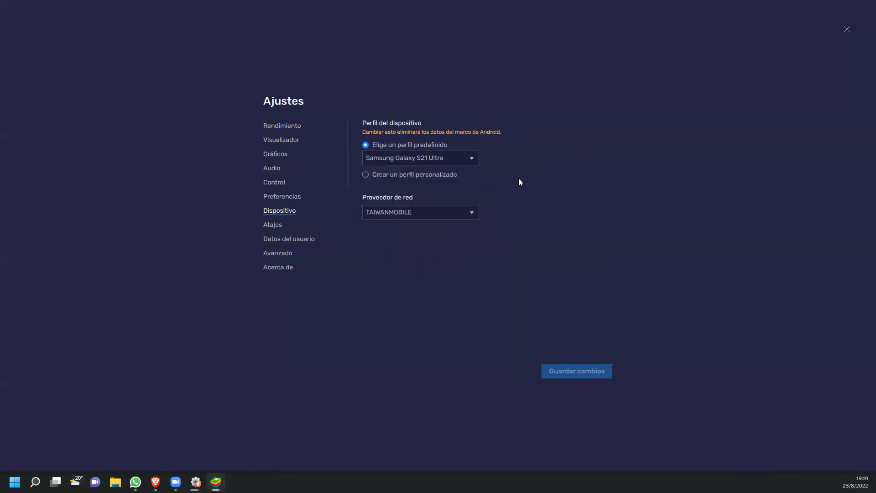
Look through the Atajos, Datos del usuario, Avanzado and Acerca de sections of the emulator's settings
left_click(276, 223)
left_click(279, 238)
left_click(276, 253)
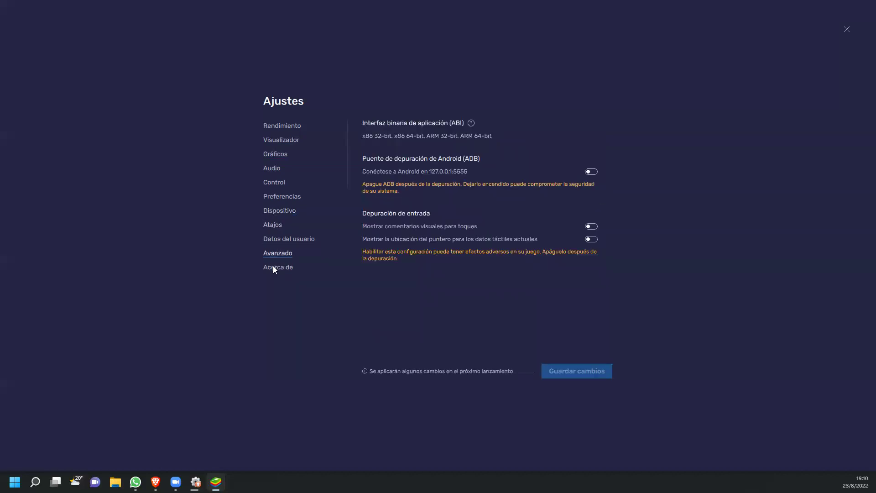
left_click(274, 268)
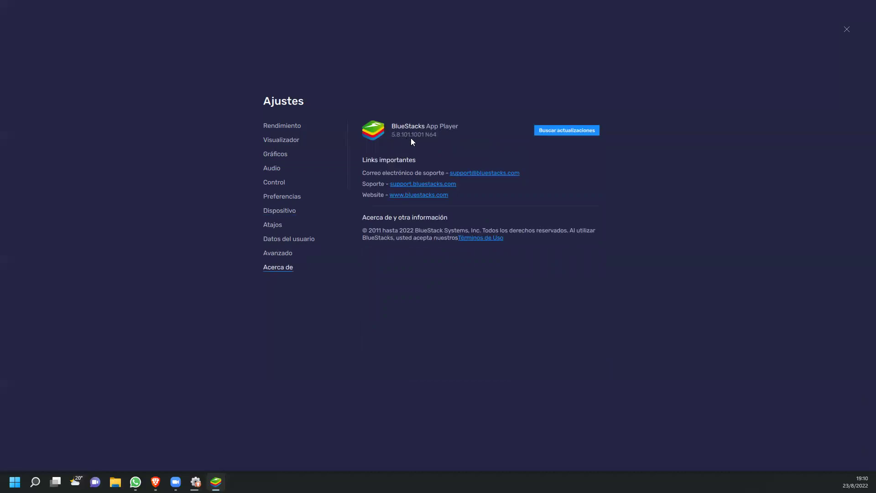
Open the BlueStacks website linked in Acerca de and examine its home page down to the footer and download options
left_click(432, 195)
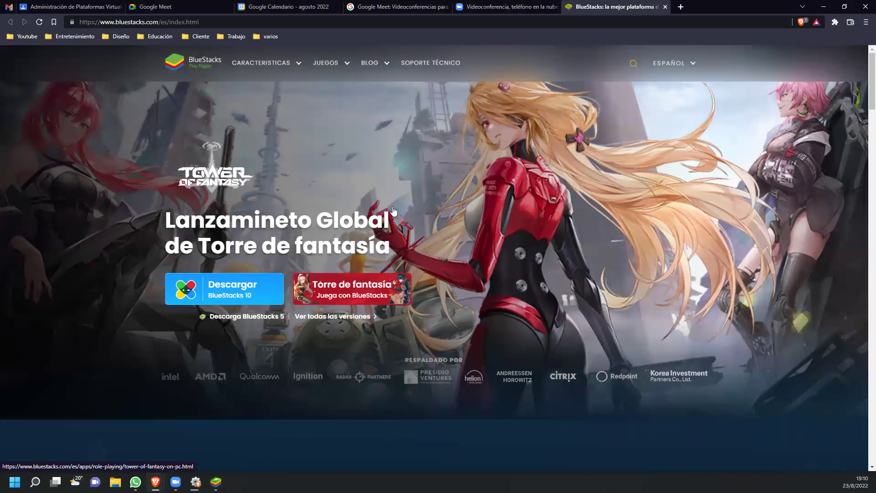
scroll(390, 211, "down", 3)
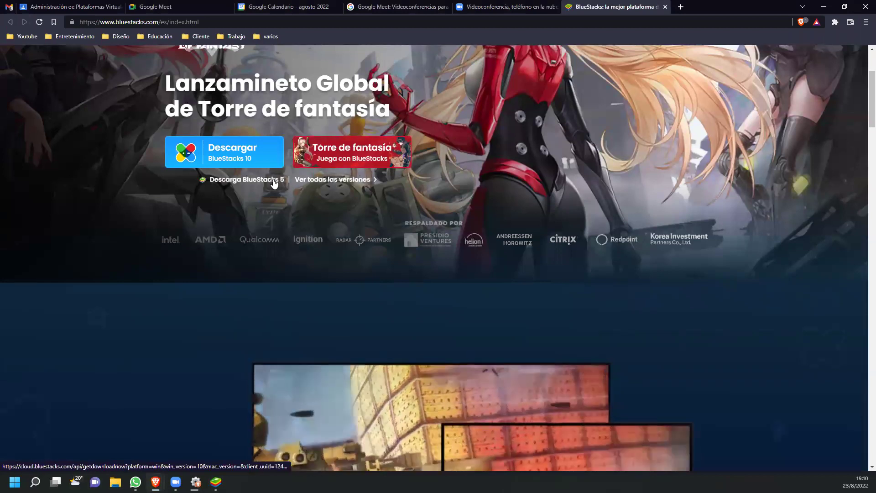
scroll(309, 206, "down", 10)
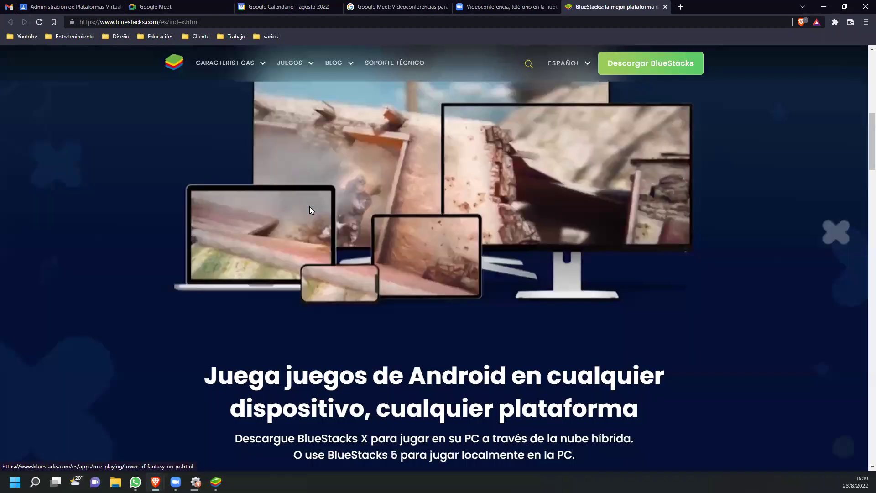
scroll(310, 206, "down", 5)
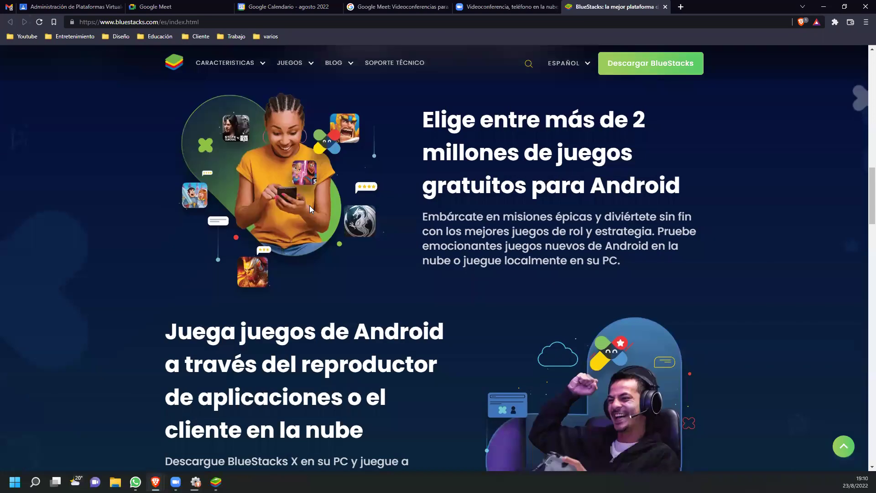
scroll(309, 206, "down", 10)
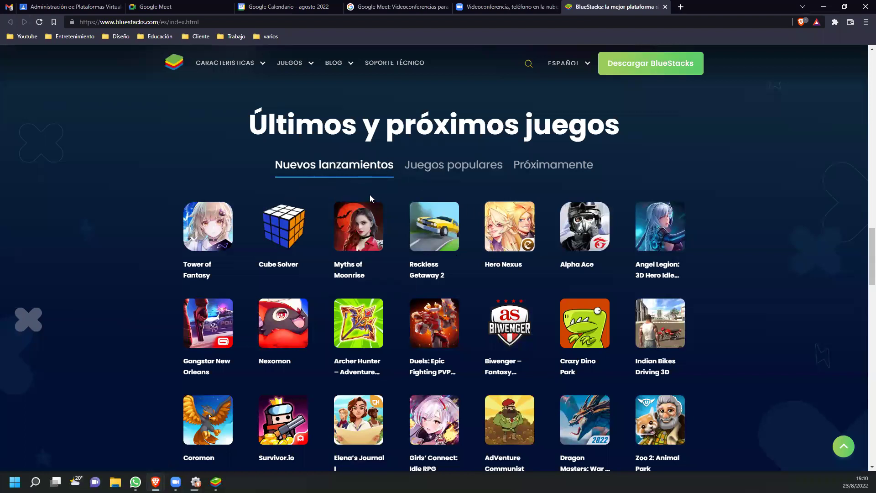
scroll(371, 195, "down", 5)
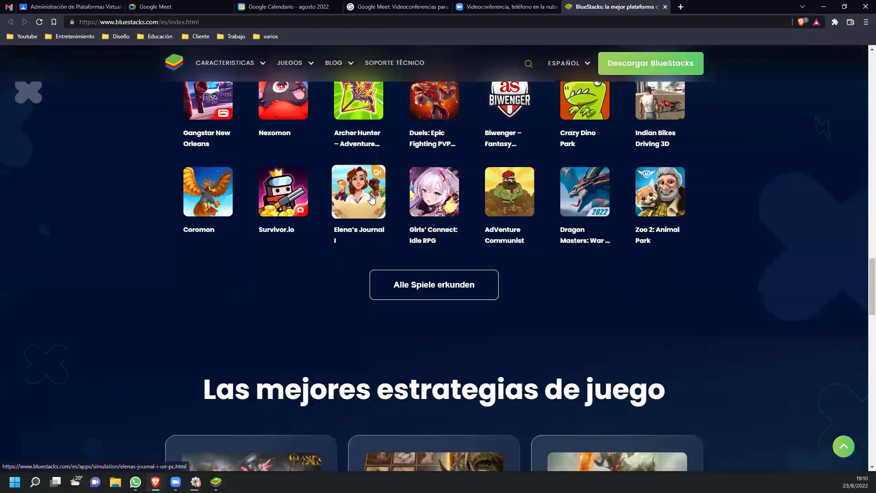
scroll(371, 197, "down", 13)
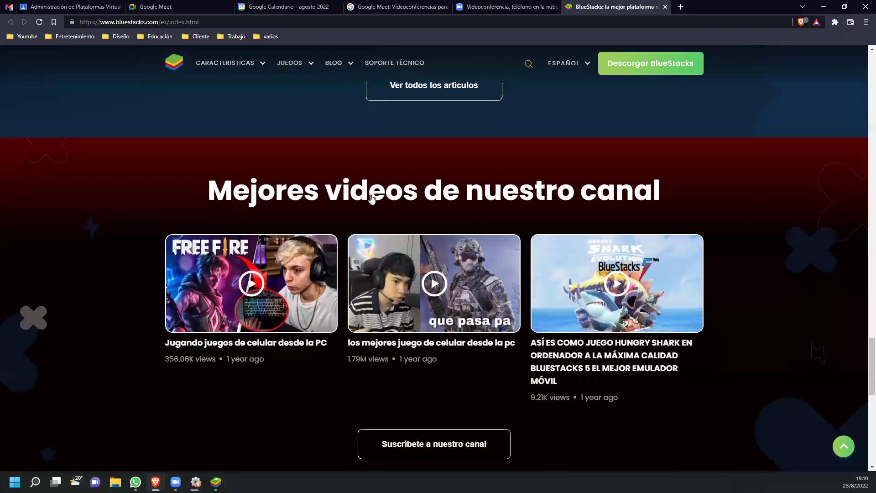
scroll(372, 197, "down", 7)
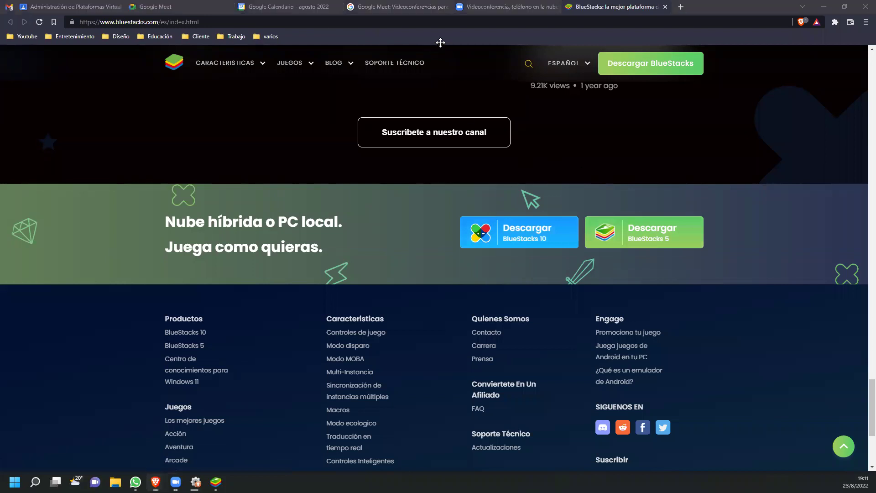
Copy the BlueStacks page address and open Trabajo en clase in the Administración de Plataformas Virtuales course
left_click(238, 22)
key("ctrl+c")
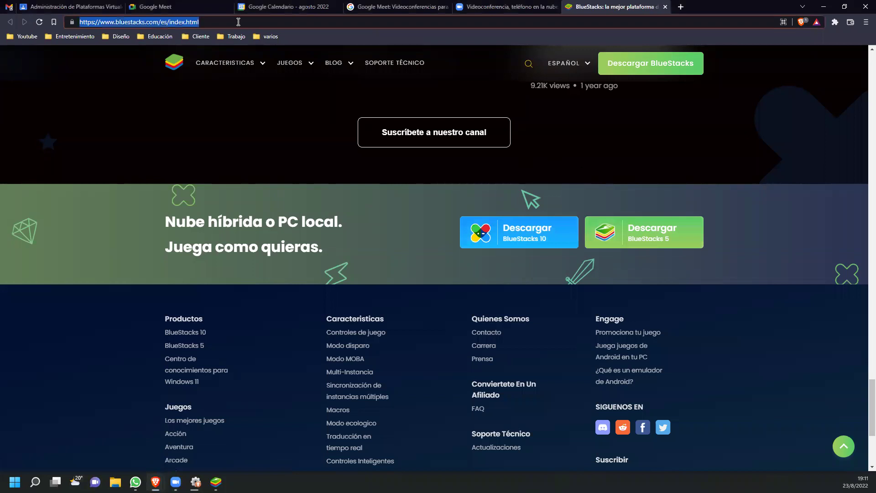
left_click(37, 5)
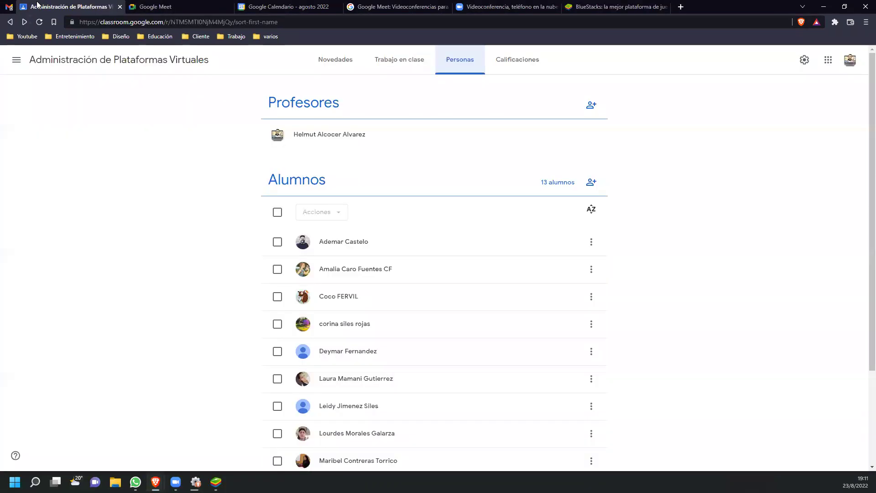
left_click(405, 81)
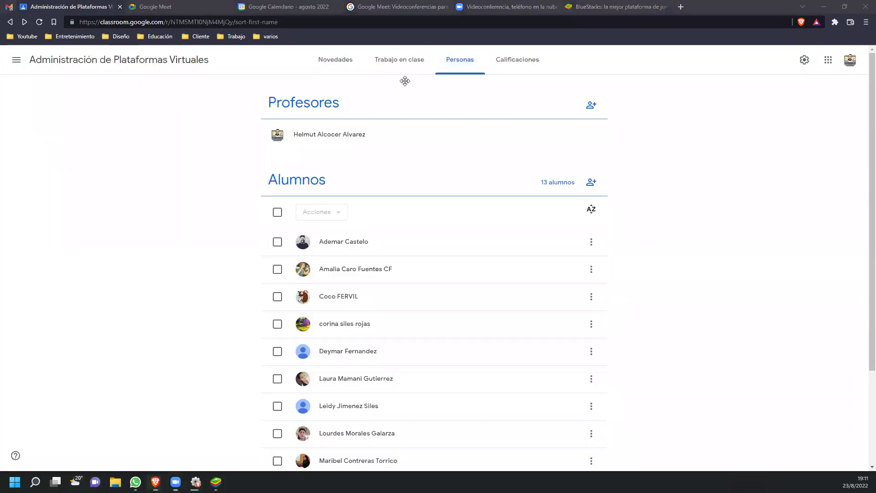
left_click(392, 62)
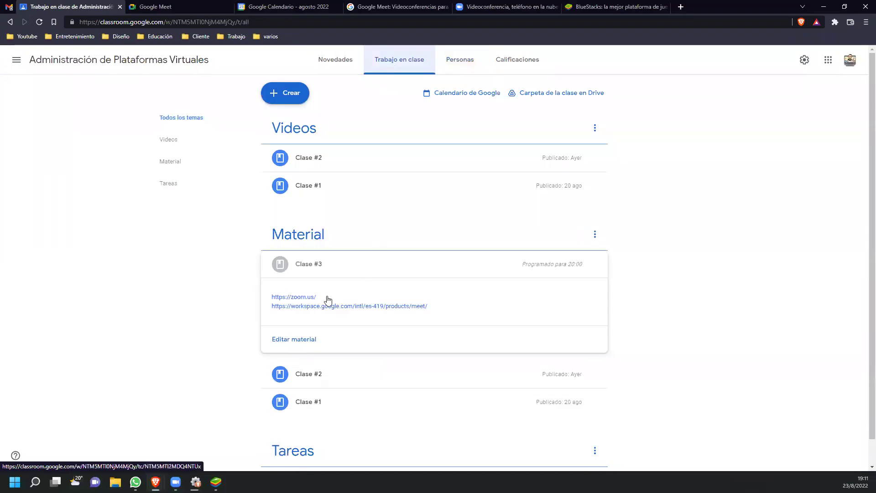
left_click(305, 341)
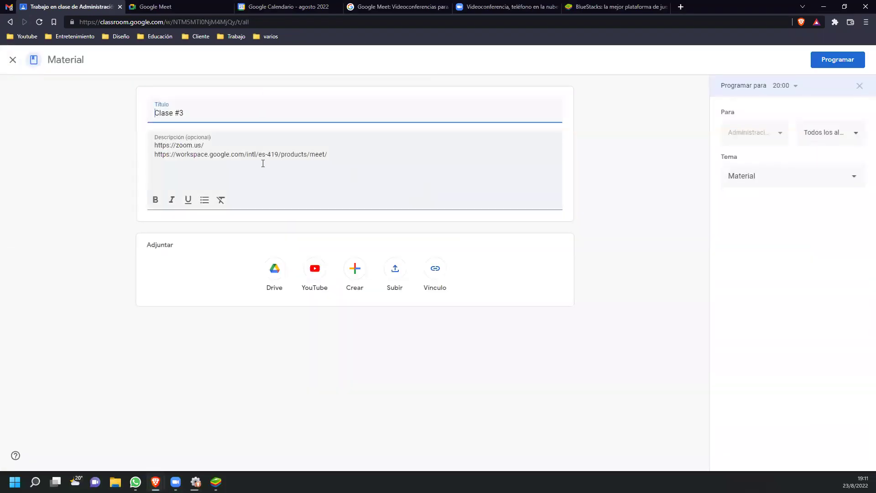
left_click(337, 154)
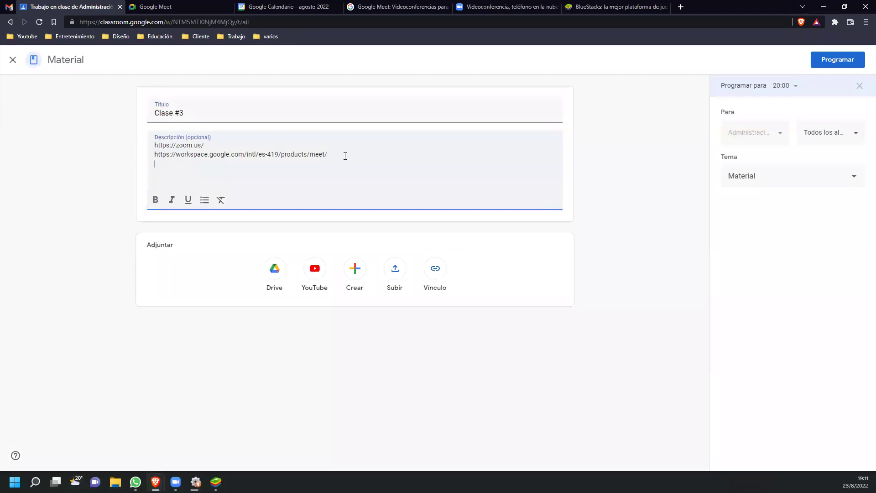
key("ctrl+v")
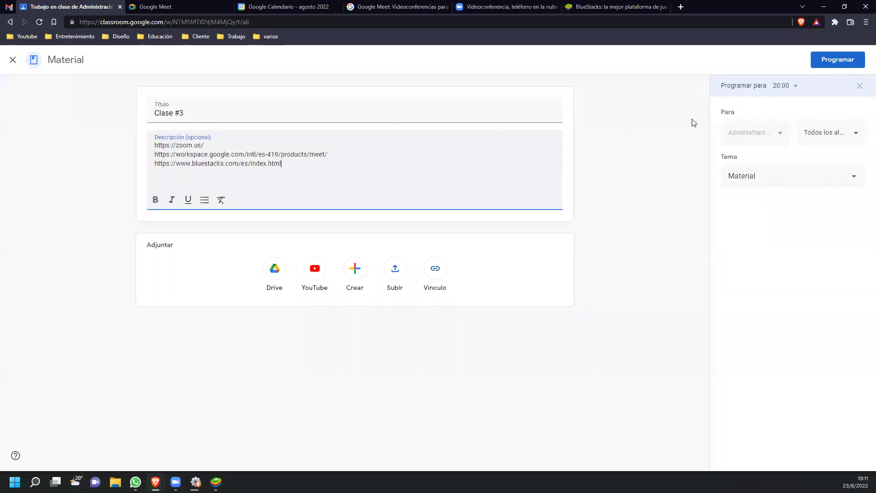
left_click(837, 59)
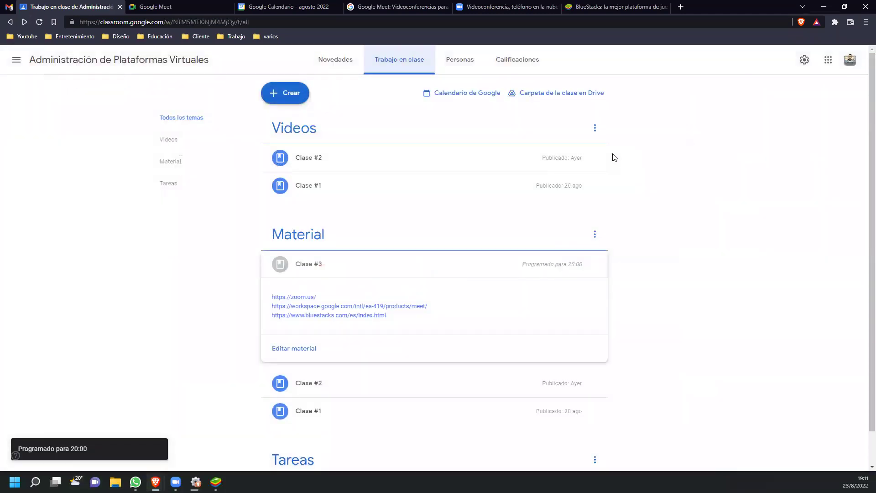
Search Google in a new tab for "emeuladores de android para mi pc"
left_click(680, 7)
type("eme")
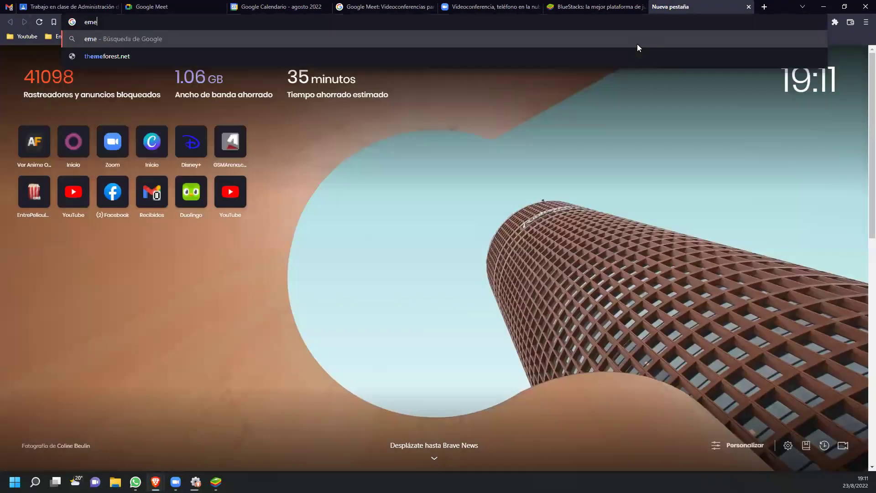
type("uladores de android ")
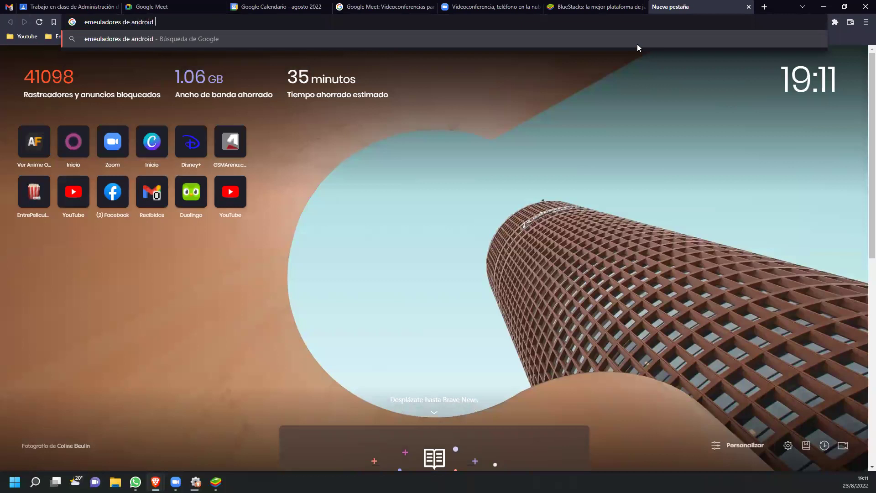
type("para mi pc")
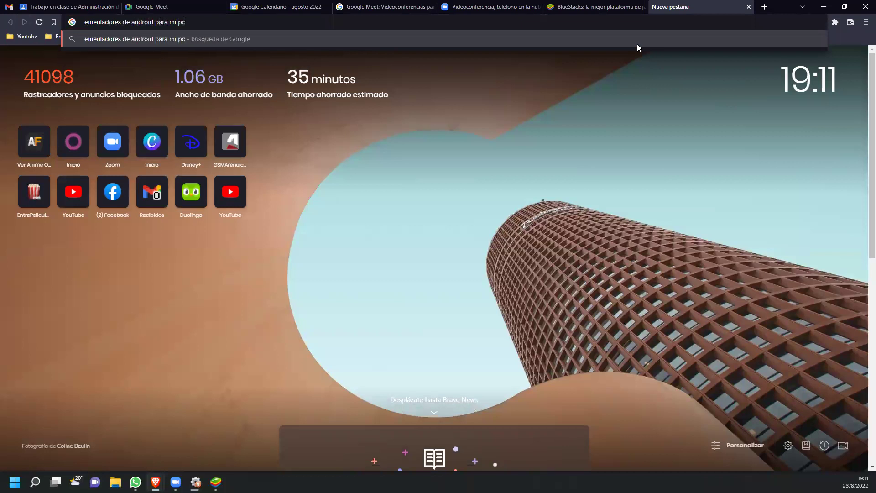
key("Return")
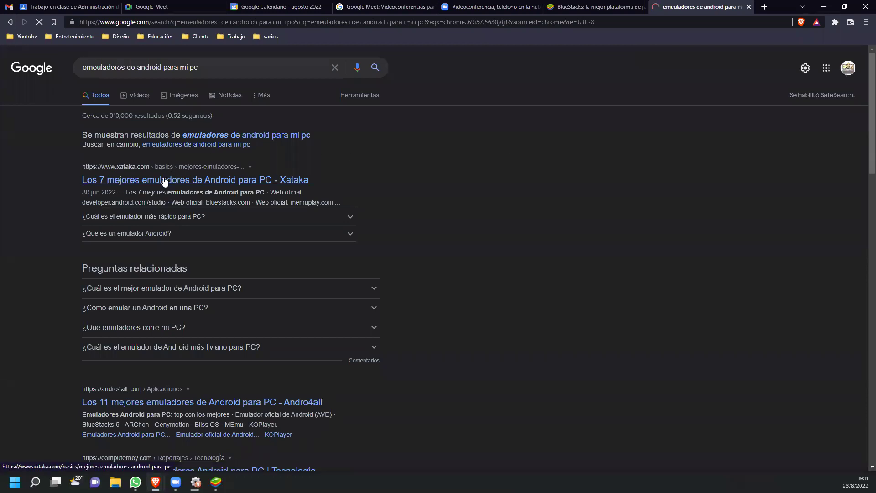
Open Xataka's article on the 7 best Android emulators for PC and examine its Android Studio, BlueStacks, MEmu Play and Genymotion sections
left_click(165, 182)
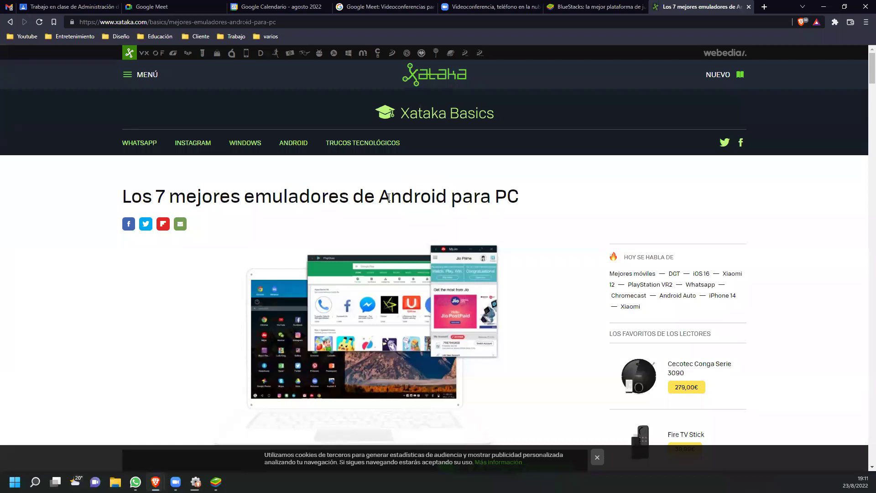
scroll(389, 217, "down", 9)
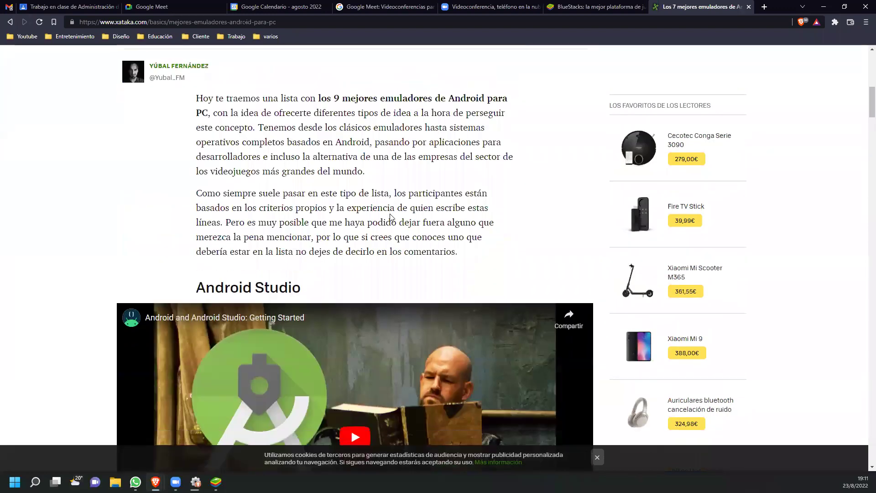
scroll(389, 217, "down", 3)
scroll(217, 136, "down", 1)
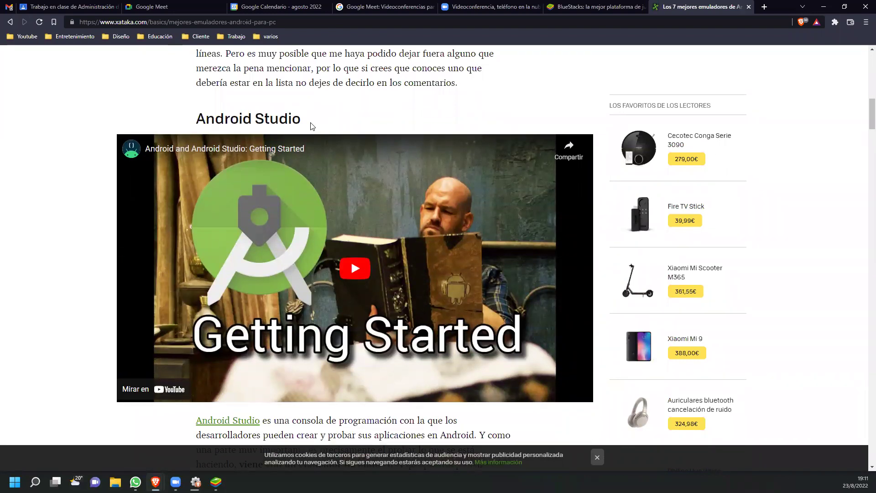
scroll(316, 180, "down", 10)
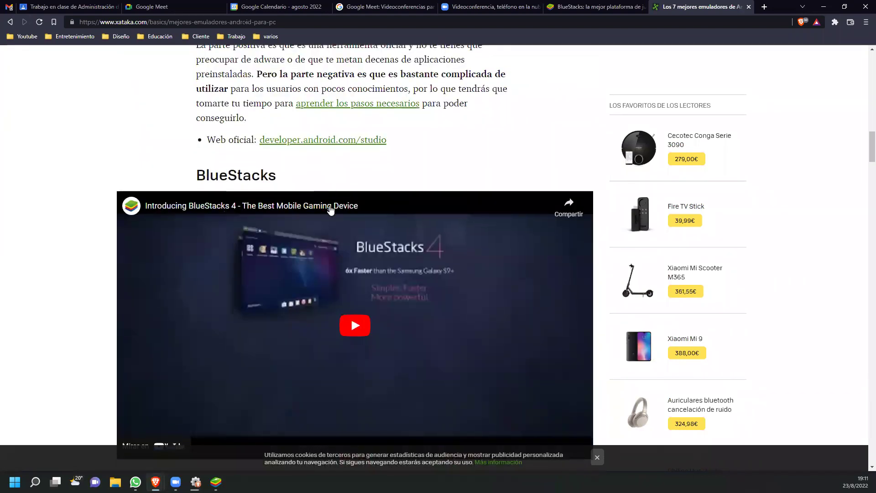
scroll(331, 208, "down", 7)
scroll(331, 208, "down", 4)
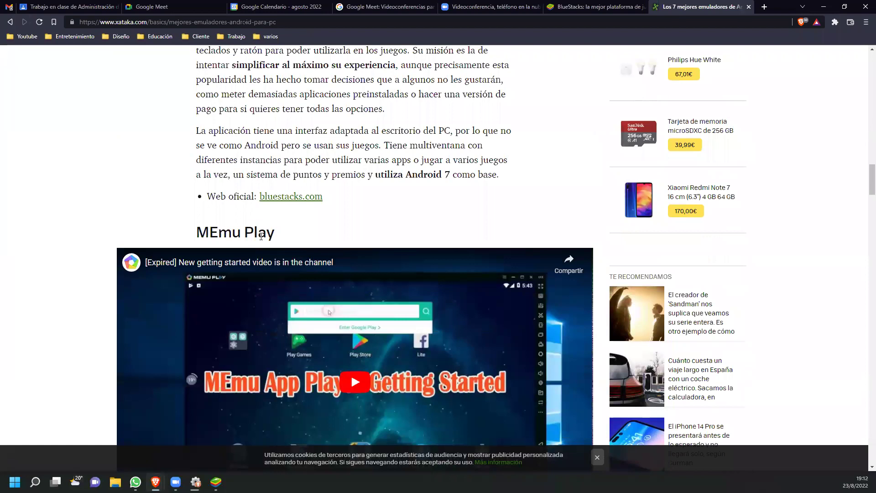
scroll(321, 240, "down", 10)
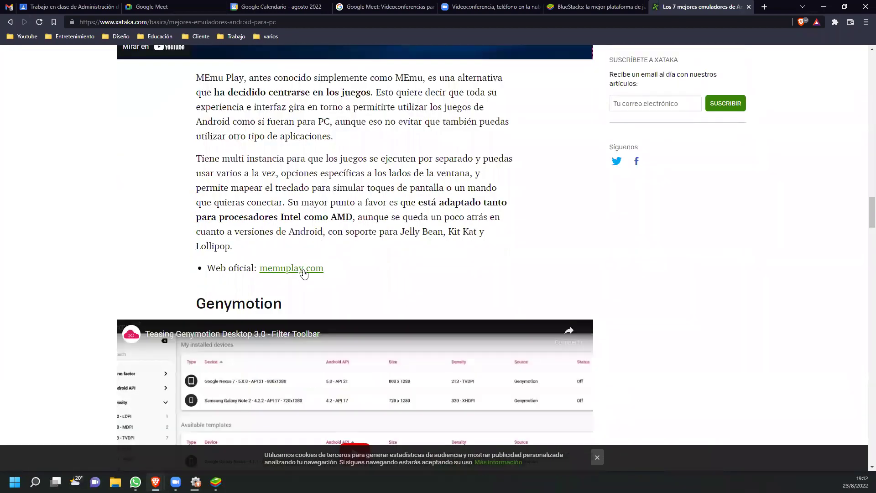
scroll(306, 274, "down", 3)
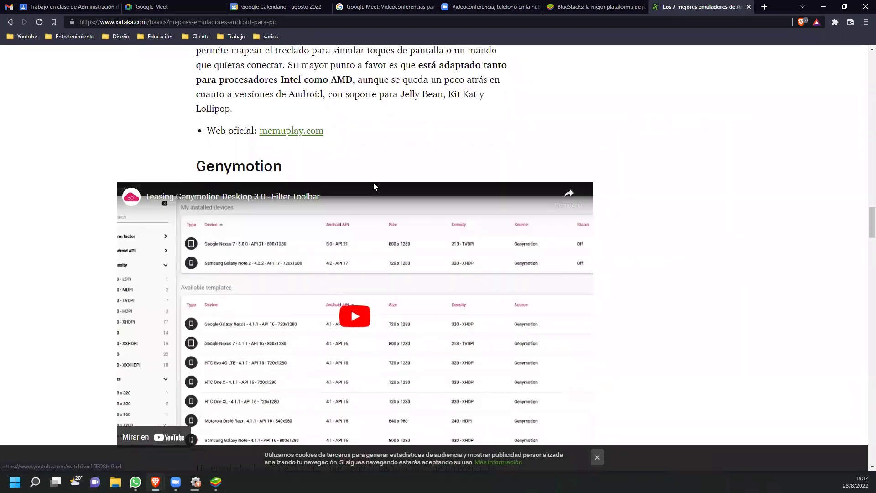
scroll(425, 208, "down", 2)
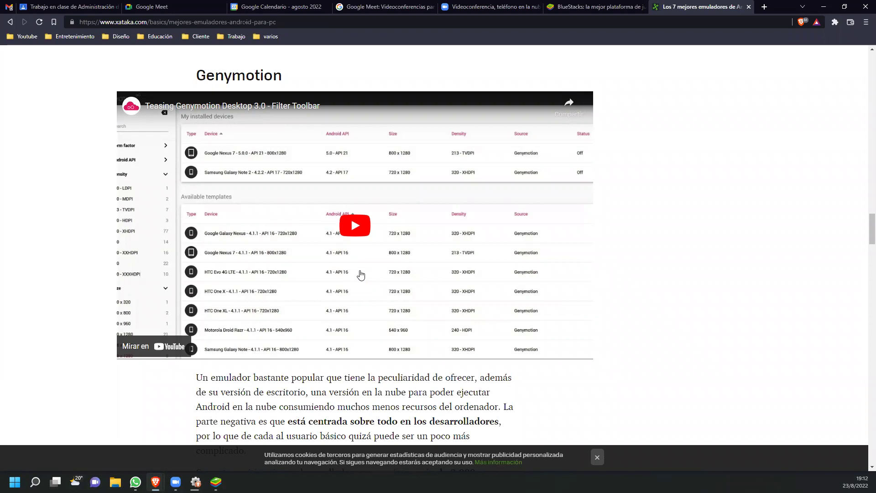
Examine the article's remaining sections, including Tencent Gaming Buddy, BlissOS, Windows 11 and the frequently asked questions, closing the floating video and returning to the beginning
scroll(360, 274, "down", 12)
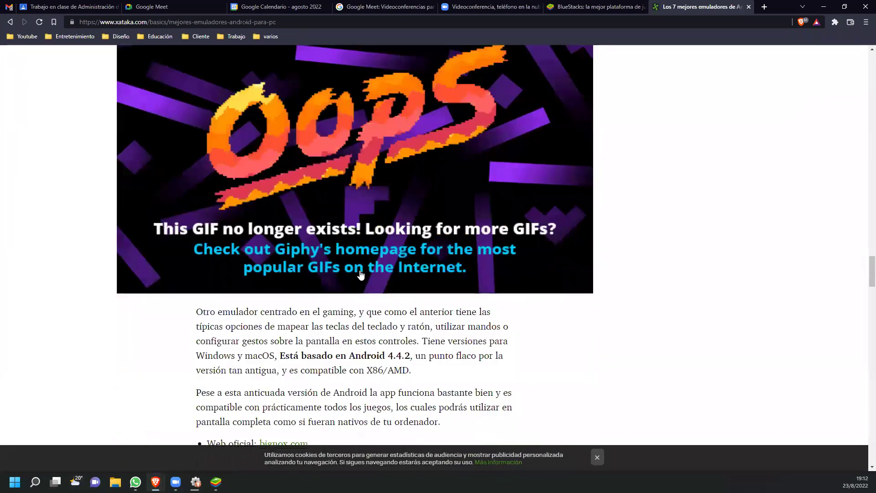
scroll(360, 274, "down", 7)
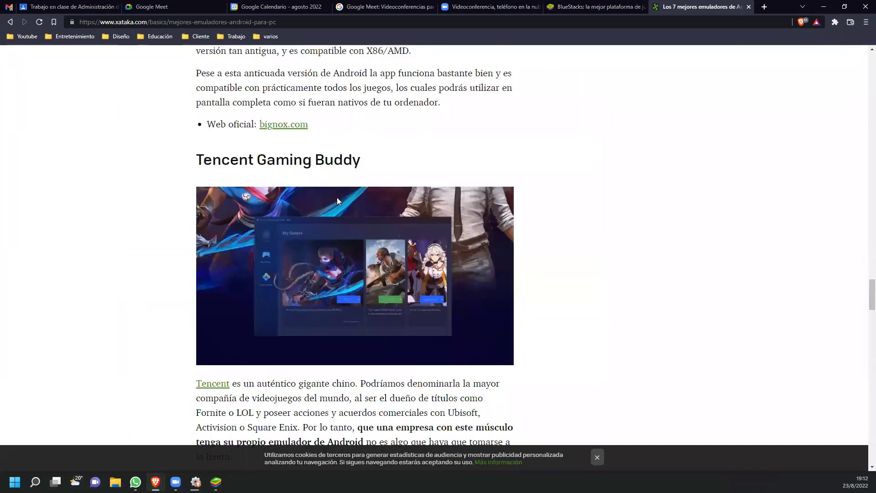
scroll(389, 241, "down", 11)
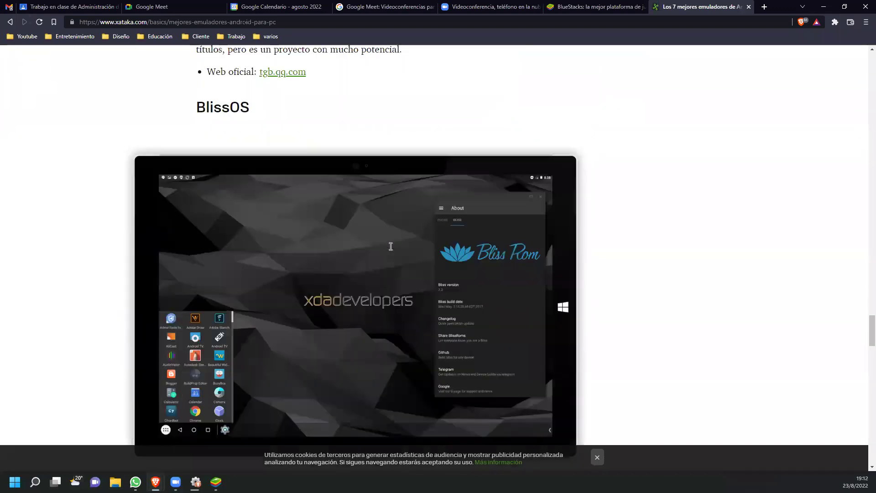
scroll(343, 183, "down", 3)
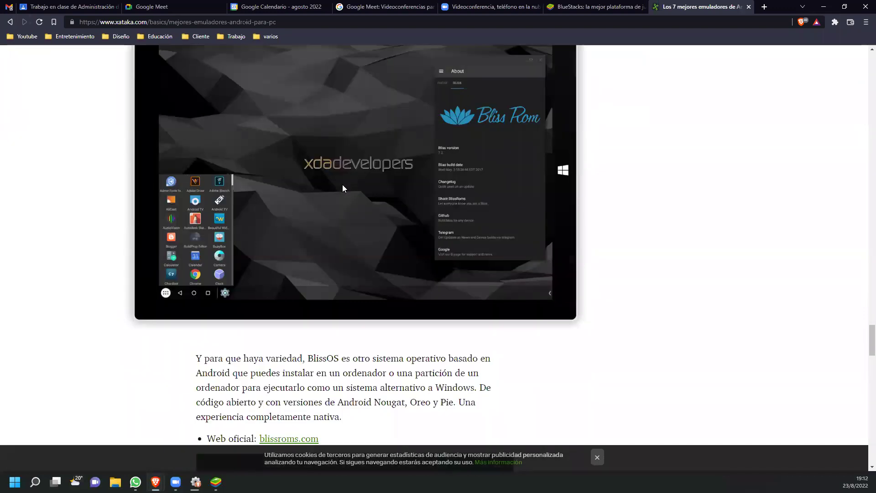
scroll(342, 184, "up", 1)
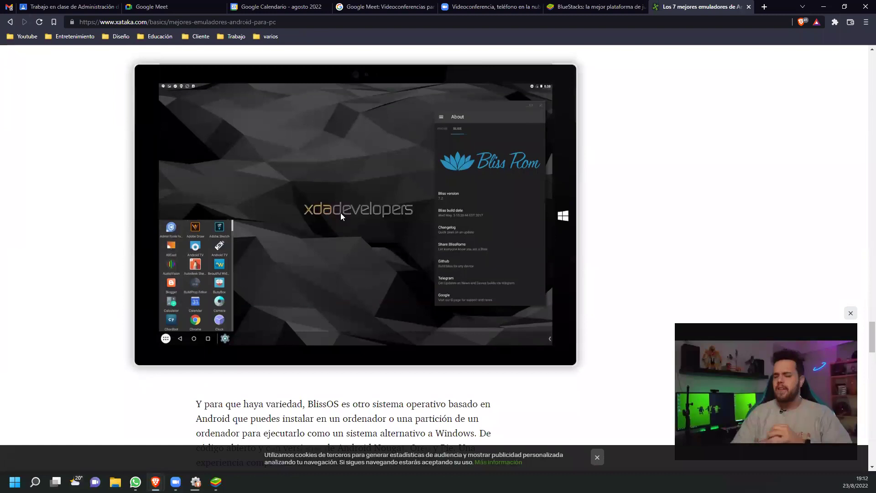
left_click(850, 313)
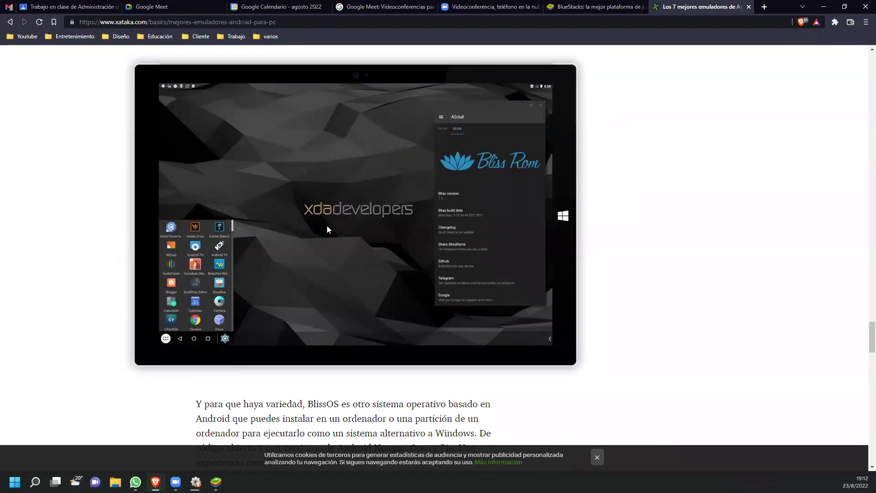
scroll(327, 226, "down", 6)
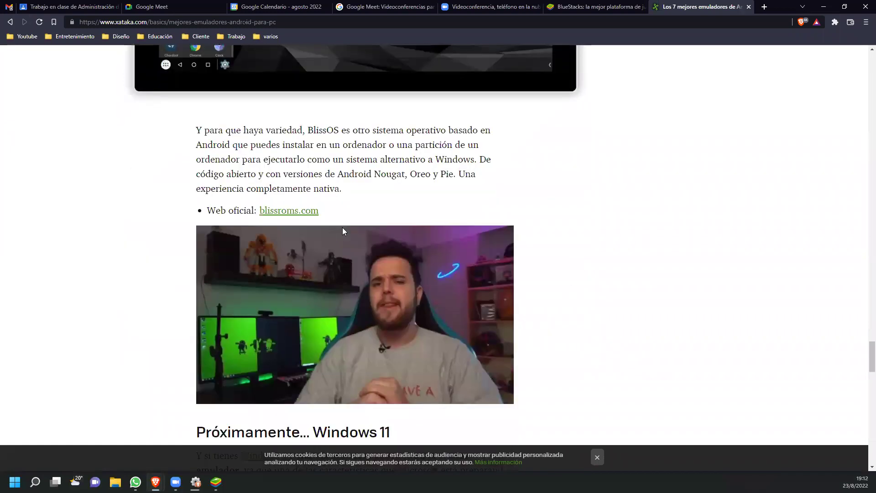
scroll(342, 227, "down", 3)
scroll(342, 231, "down", 3)
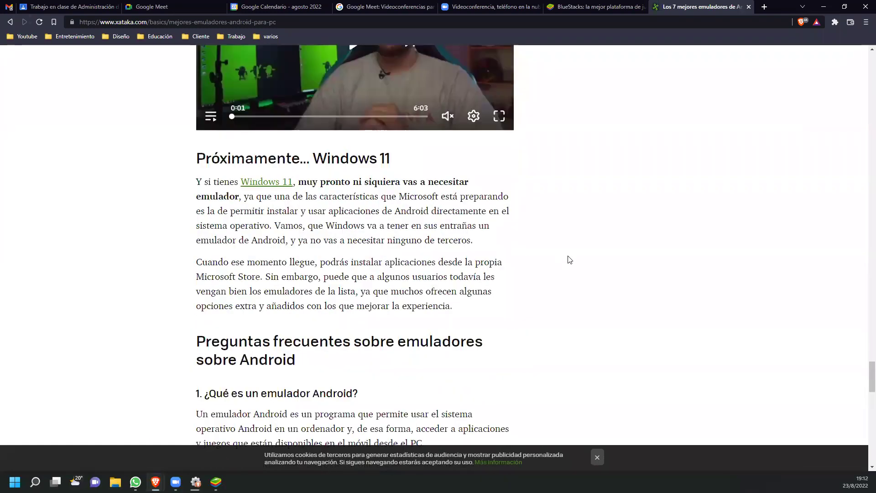
scroll(569, 264, "down", 3)
scroll(570, 263, "up", 9)
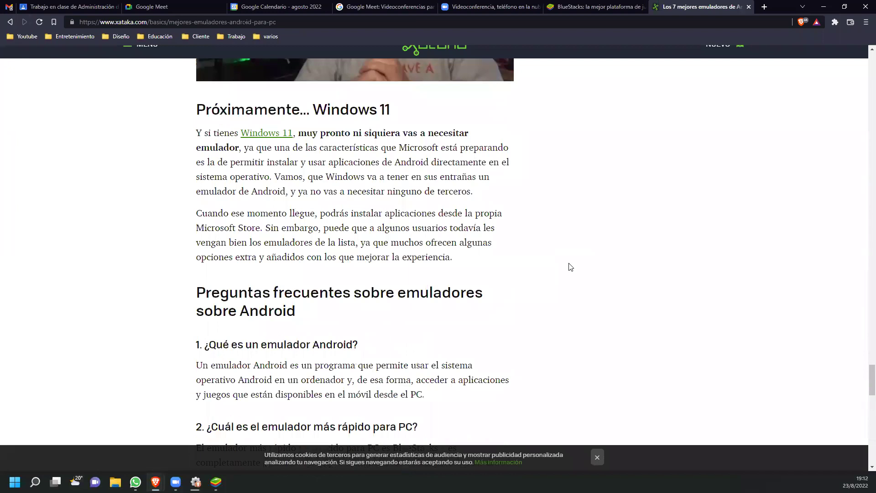
left_click_drag(871, 356, 871, 73)
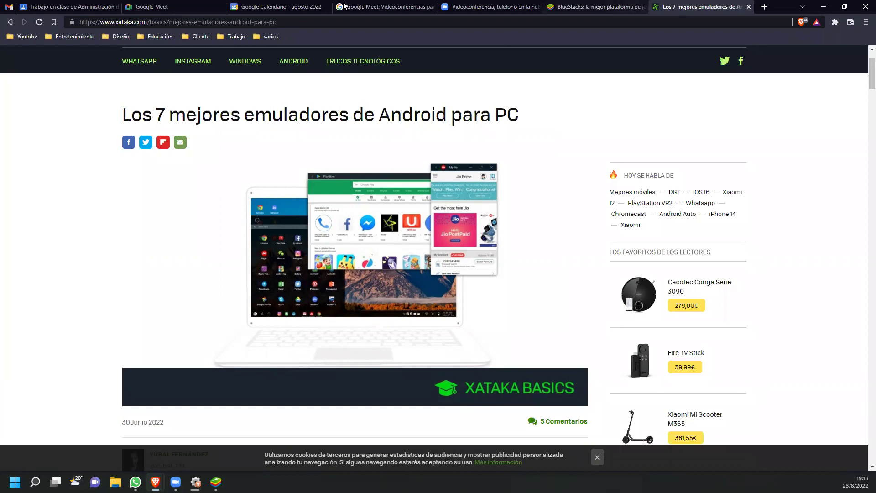
Return to the Google results and change the search to "emeuladores de ios para mi pc"
left_click(11, 23)
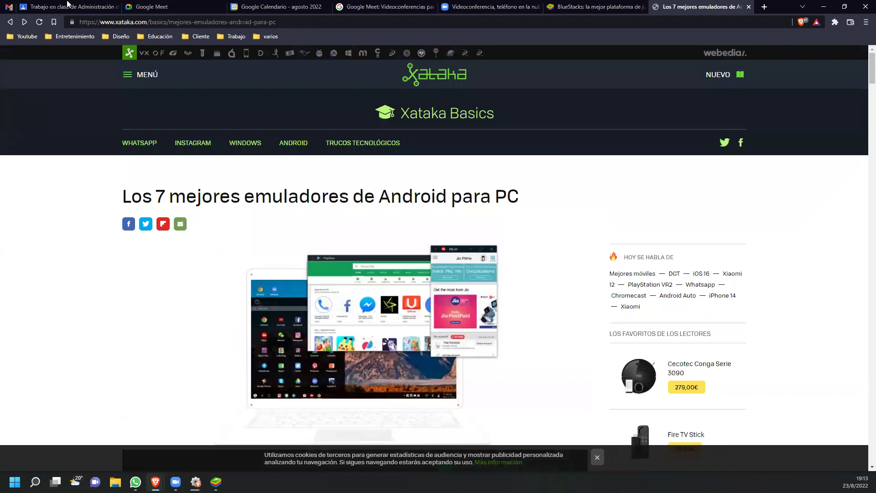
left_click(10, 23)
left_click(10, 22)
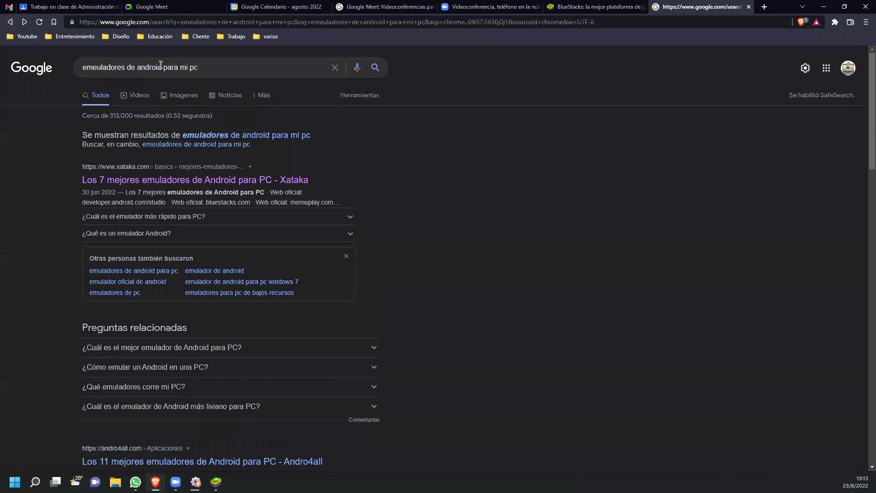
left_click_drag(161, 65, 136, 67)
type("ios")
key("Return")
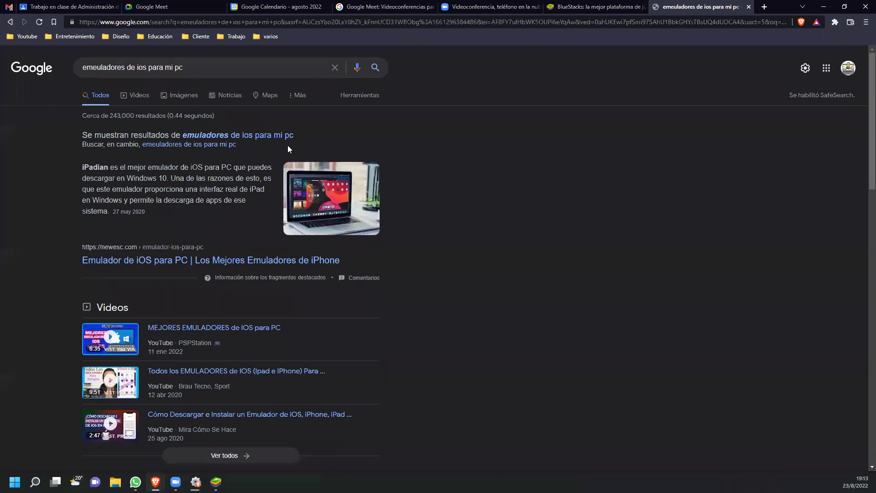
Open the gizmobase.com result "Los 15 mejores emuladores de iOS para PC (Windows)" in a new tab and switch to it
scroll(262, 248, "down", 2)
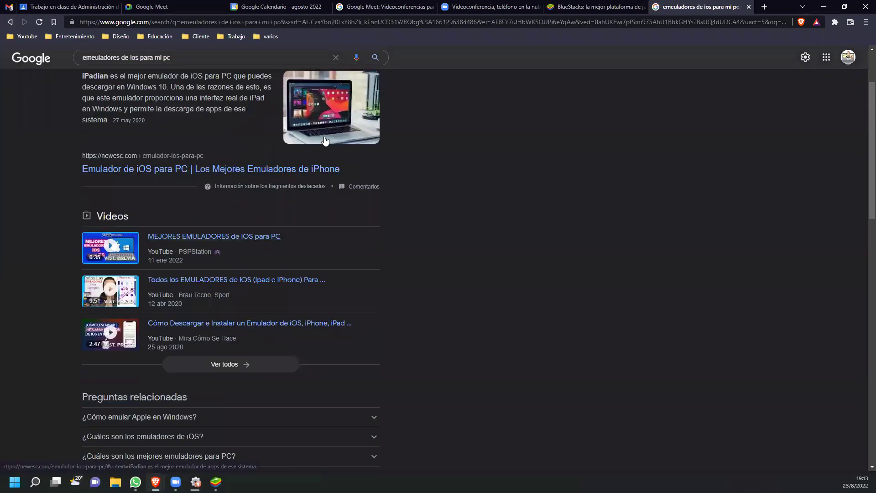
scroll(297, 187, "down", 6)
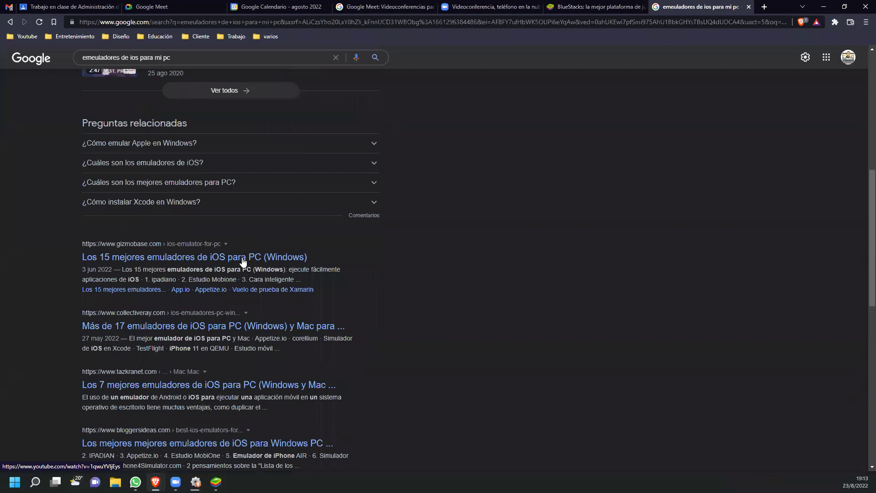
right_click(245, 257)
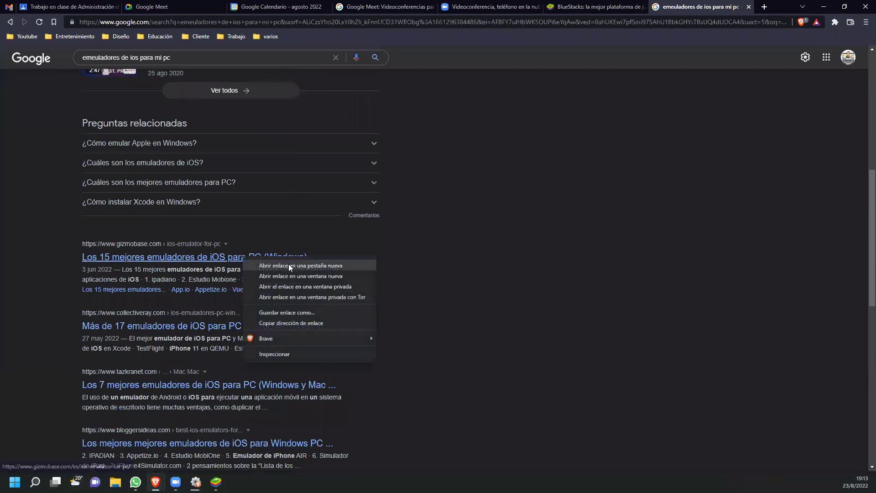
left_click(287, 260)
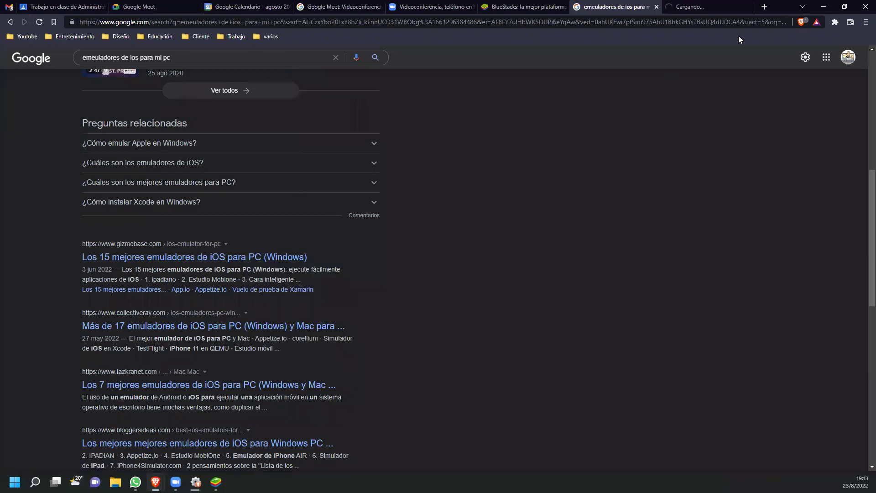
left_click(703, 7)
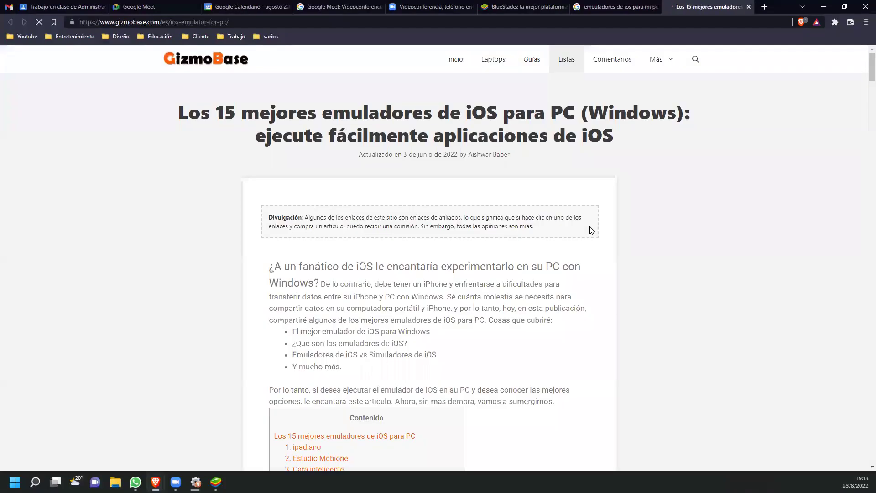
Examine the GizmoBase list of iOS emulators and its iPadian, Estudio Mobione and cara inteligente sections
scroll(528, 276, "down", 8)
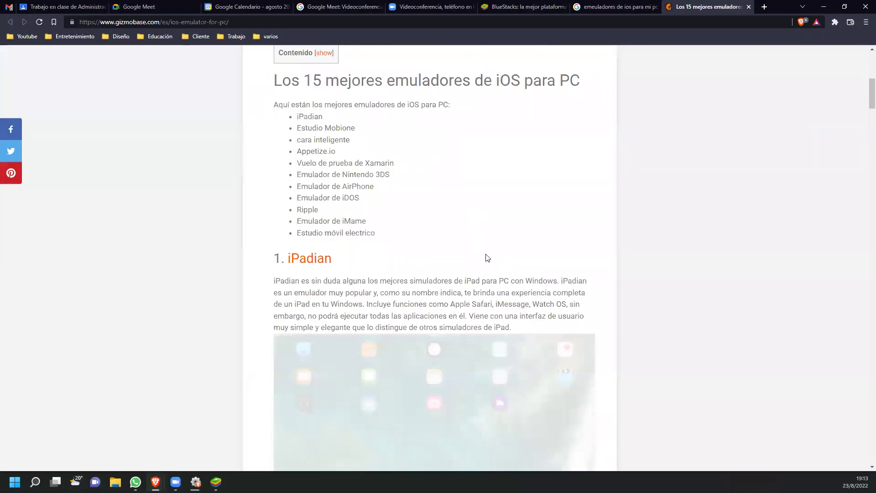
scroll(485, 256, "down", 3)
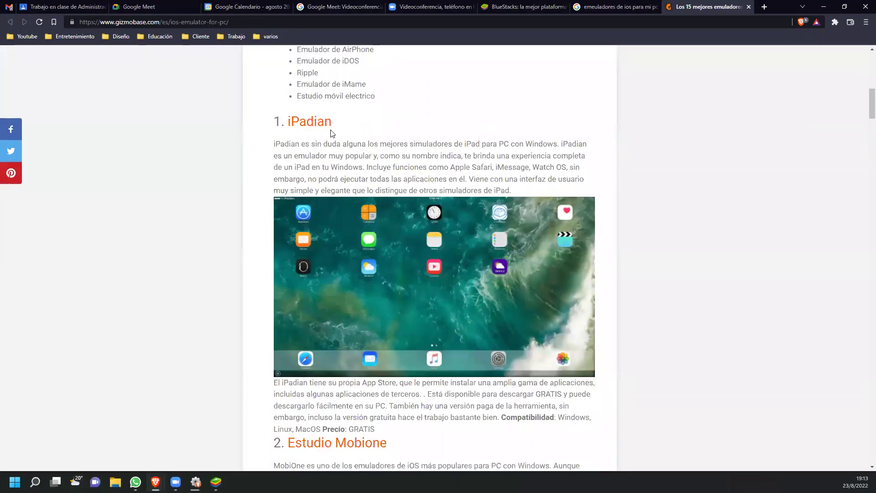
scroll(331, 307, "down", 3)
scroll(420, 314, "down", 4)
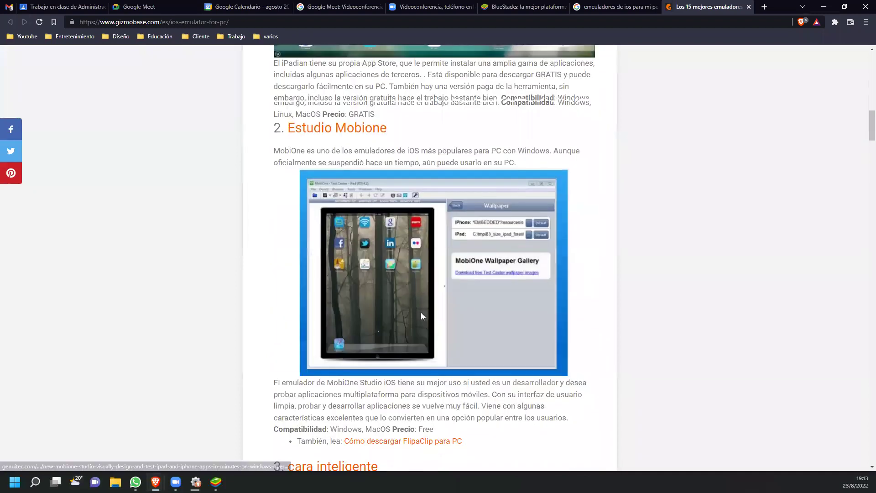
scroll(411, 316, "down", 3)
scroll(391, 336, "down", 3)
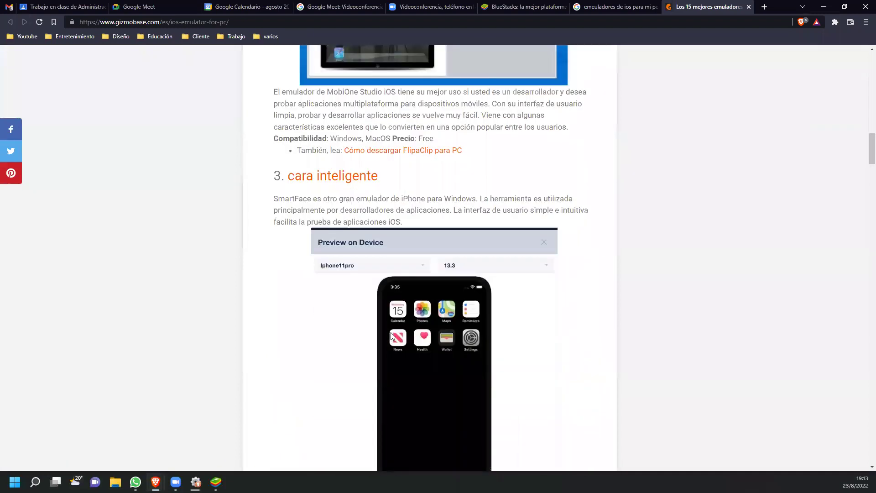
scroll(391, 336, "down", 3)
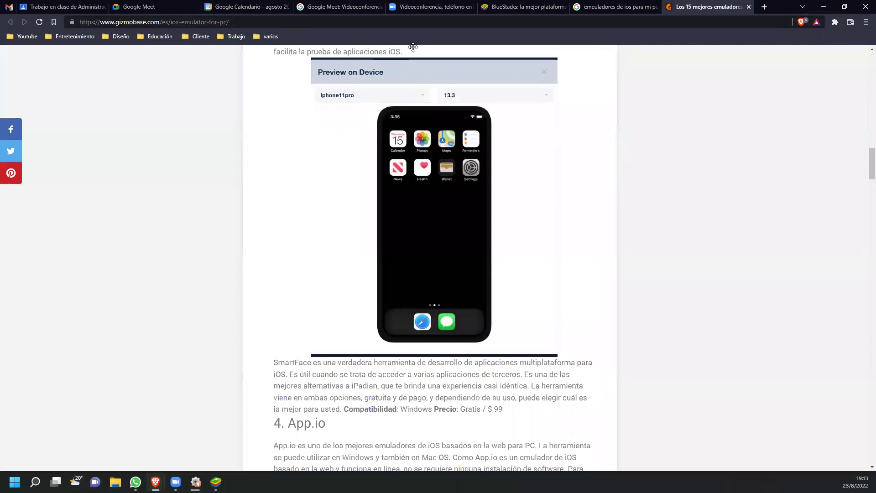
Copy the GizmoBase article's address and add it to the description of the Clase #3 material in Classroom
left_click(248, 24)
key("ctrl+c")
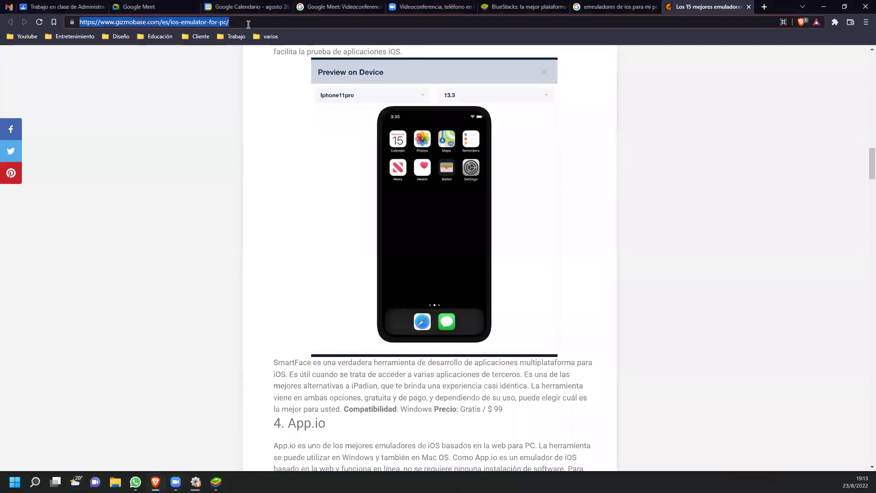
left_click(45, 6)
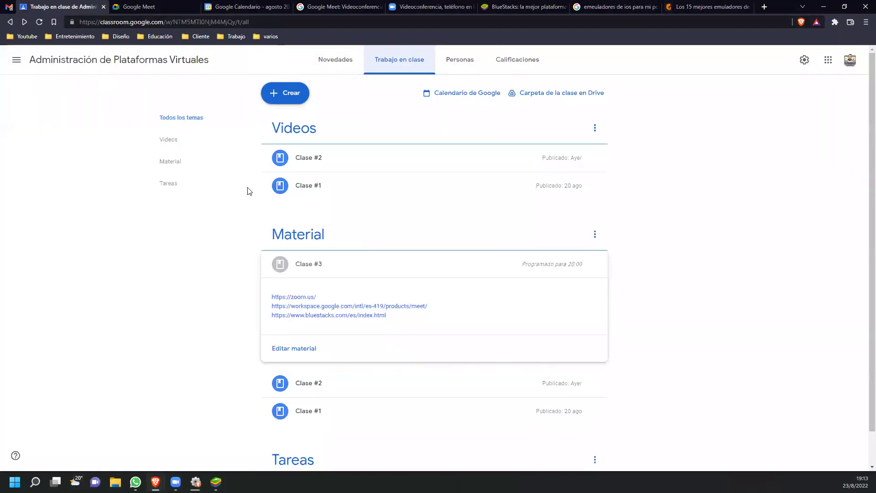
left_click(304, 348)
left_click(294, 168)
key("ctrl+v")
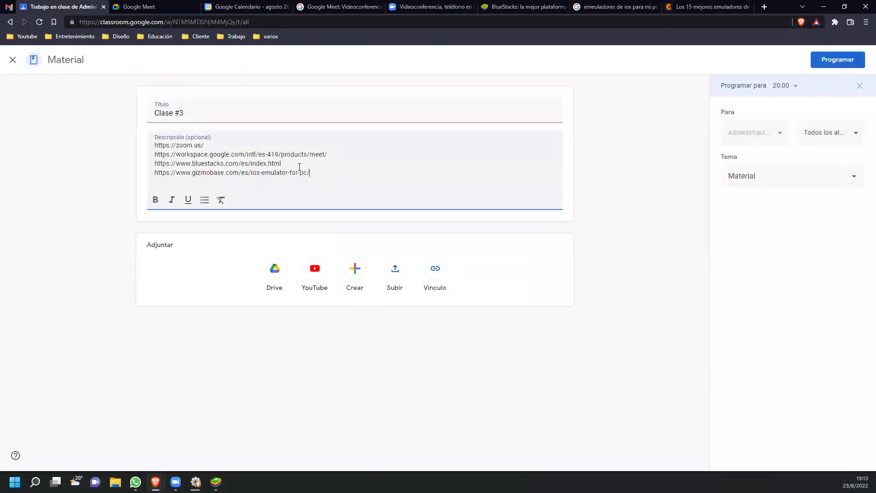
Go back to the Google results for Android emulators and reopen Xataka's "Los 7 mejores emuladores de Android para PC"
left_click(707, 7)
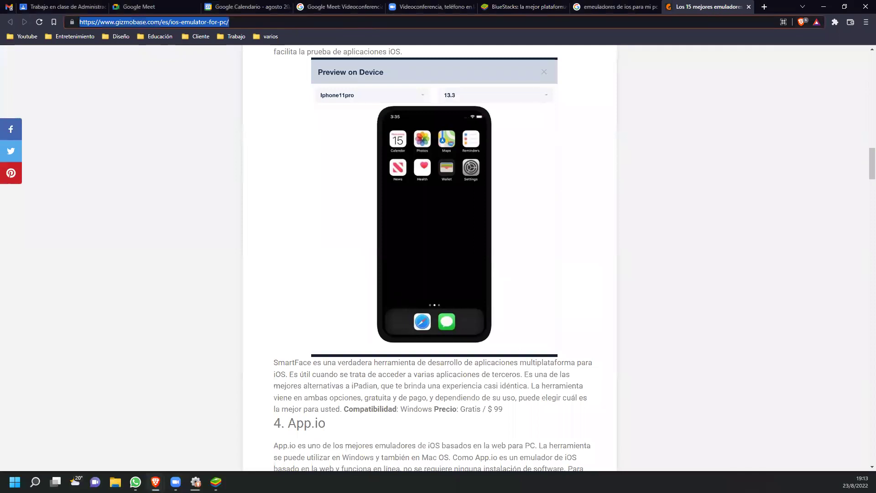
left_click(613, 7)
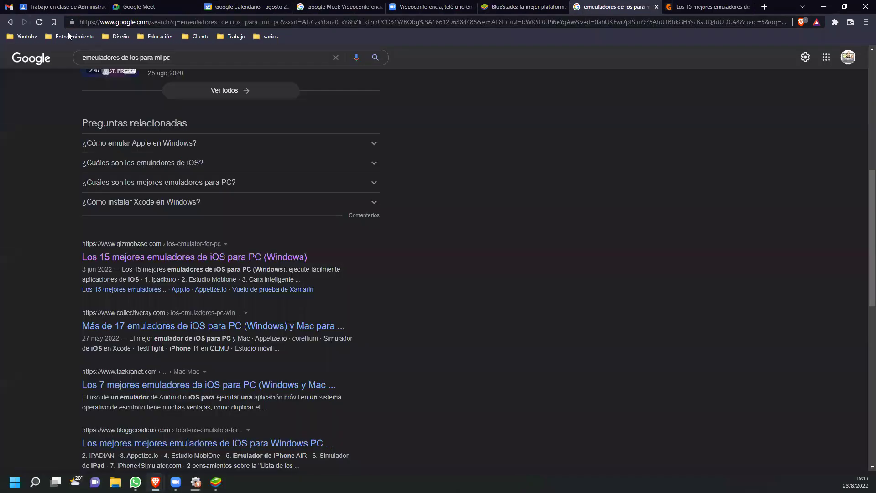
left_click(11, 23)
left_click(11, 23)
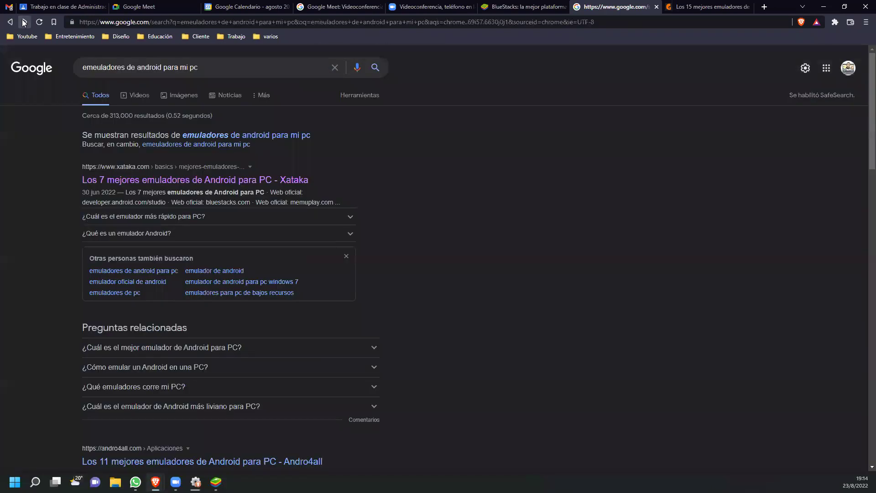
left_click(24, 22)
left_click(211, 179)
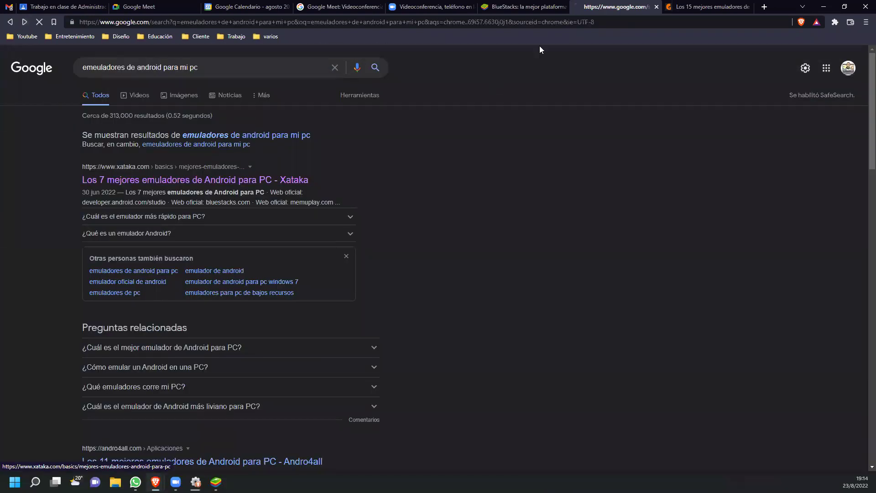
Copy the Xataka article's address into the Clase #3 material's description and schedule the updated material
left_click(379, 19)
key("ctrl+c")
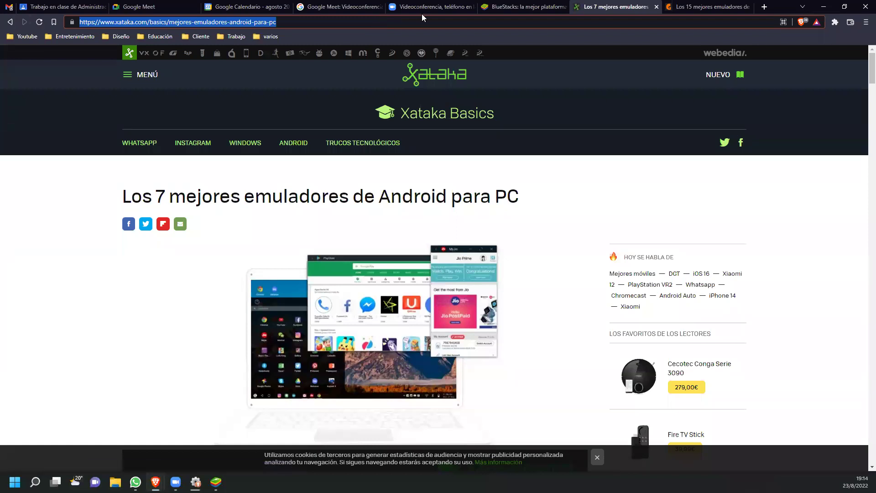
left_click(64, 6)
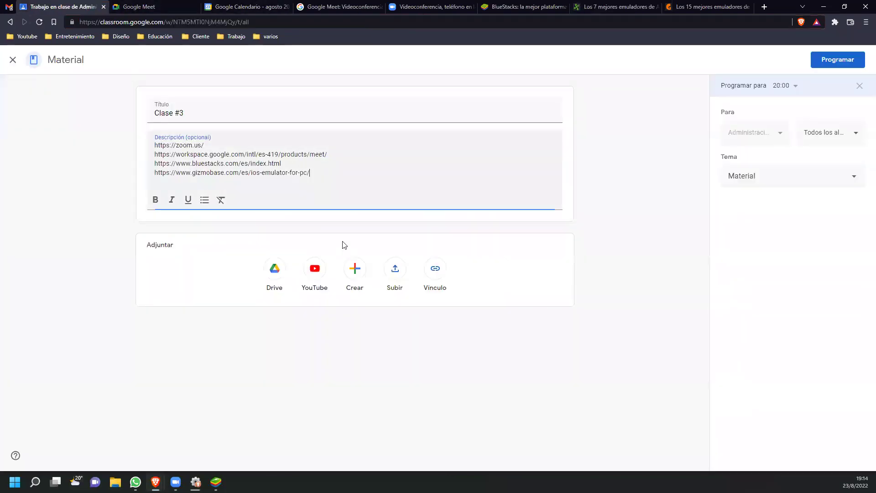
key("ctrl+v")
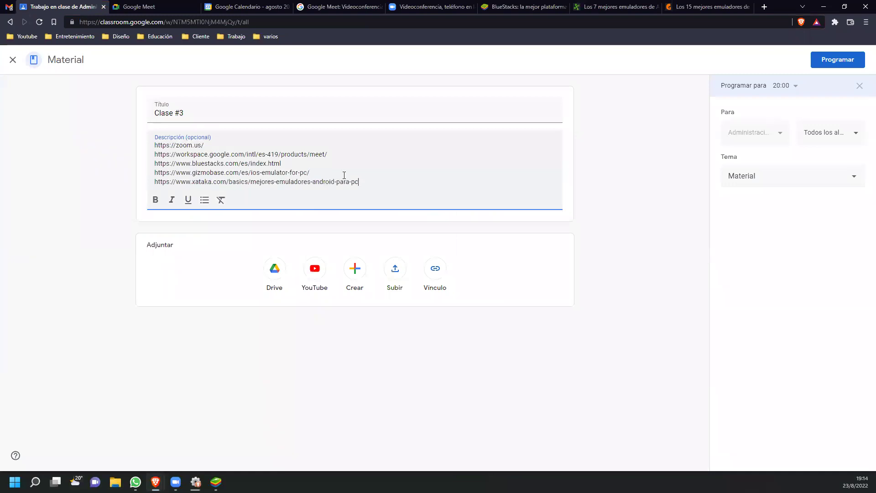
left_click(835, 60)
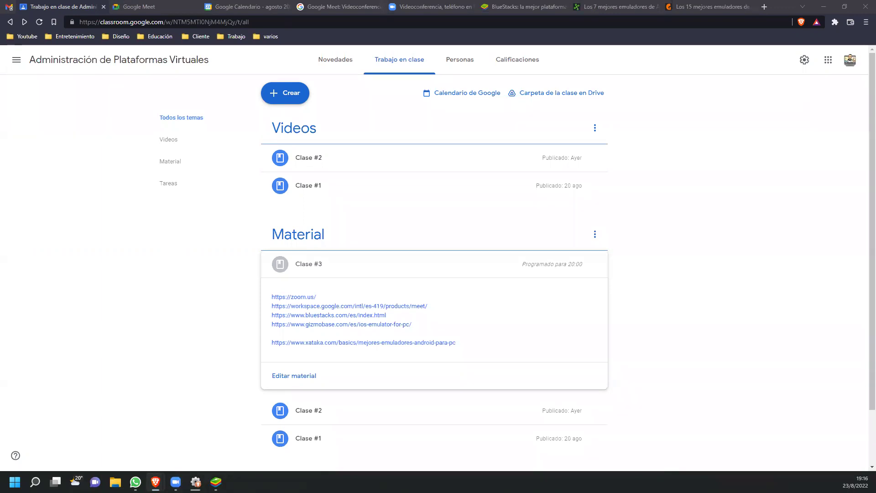
left_click(690, 215)
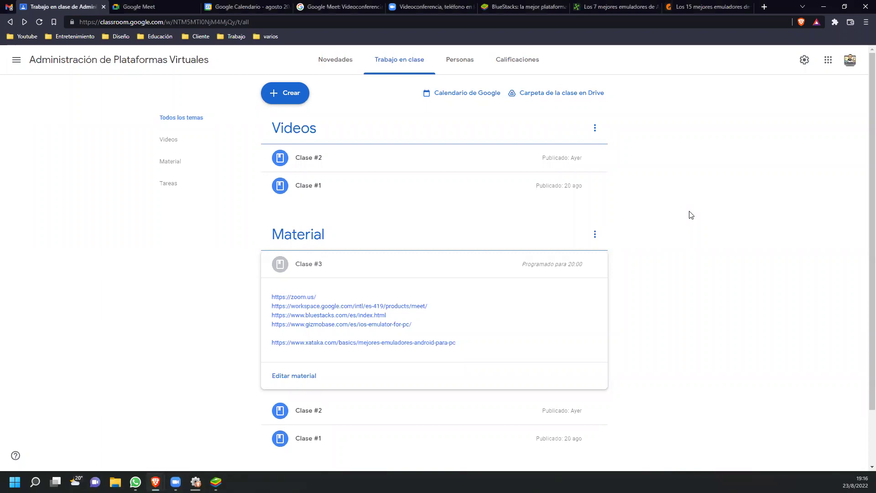
Compare the Google Meet and Zoom home pages, ending on Google Meet
left_click(147, 6)
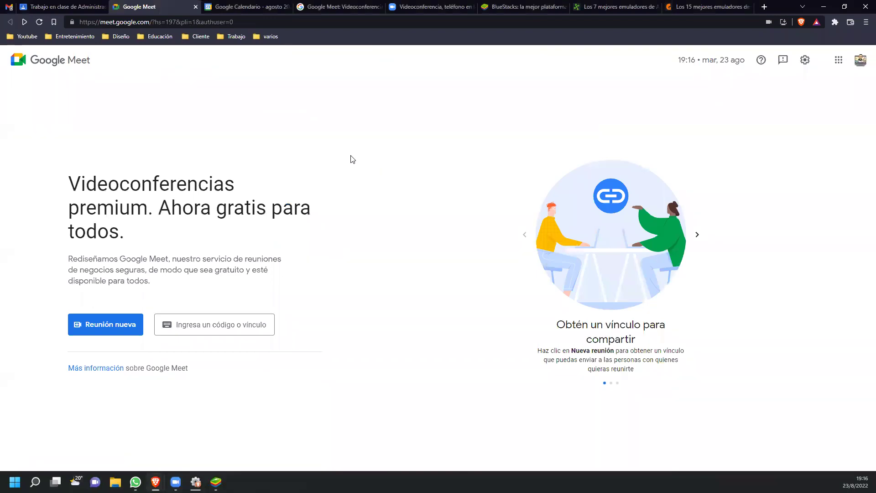
left_click(421, 7)
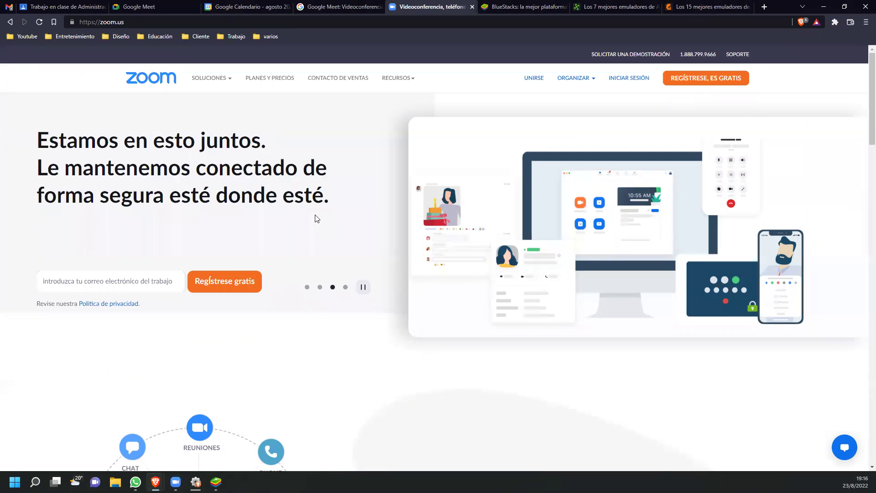
left_click(138, 5)
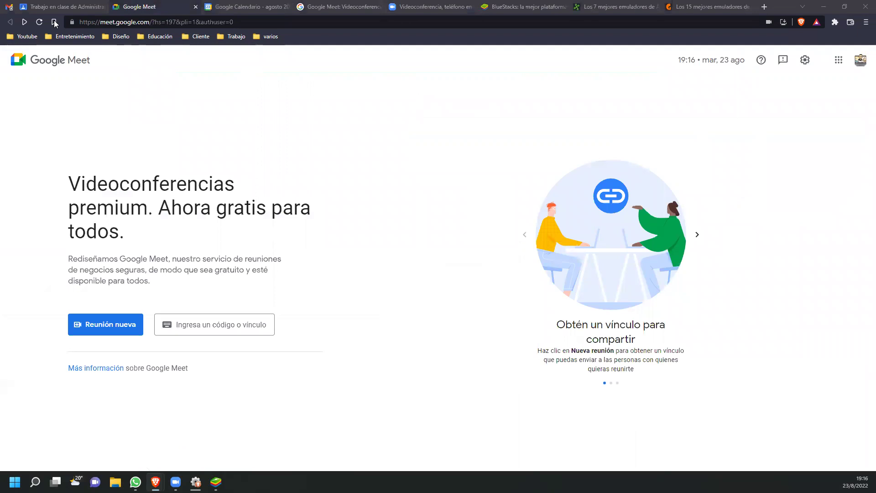
Switch to Gmail, close the calendar side view and look through the Google apps list to locate Meet
left_click(11, 7)
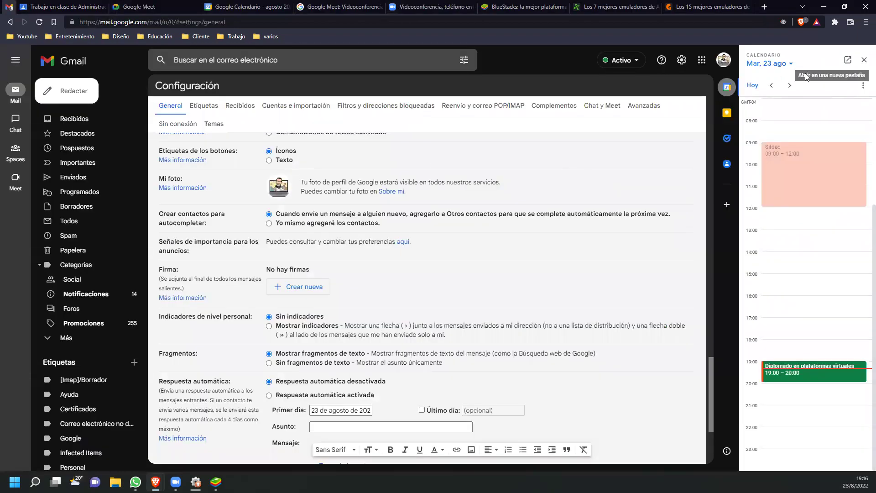
left_click(863, 59)
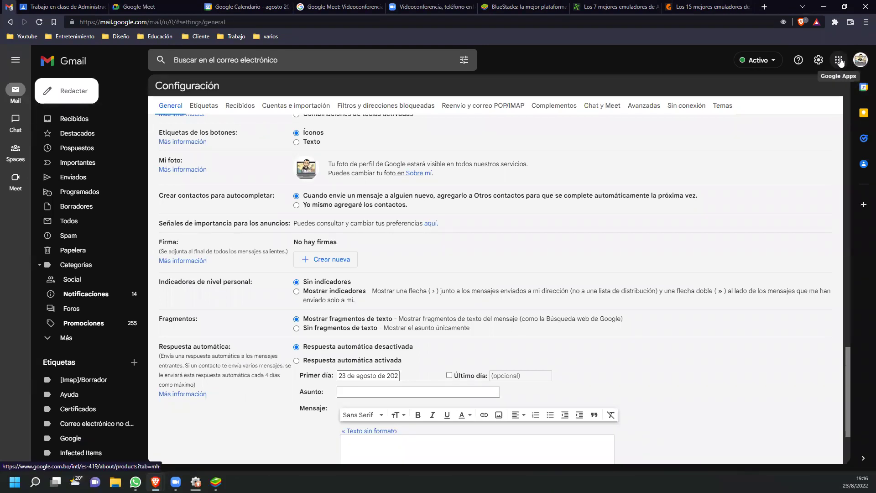
left_click(839, 61)
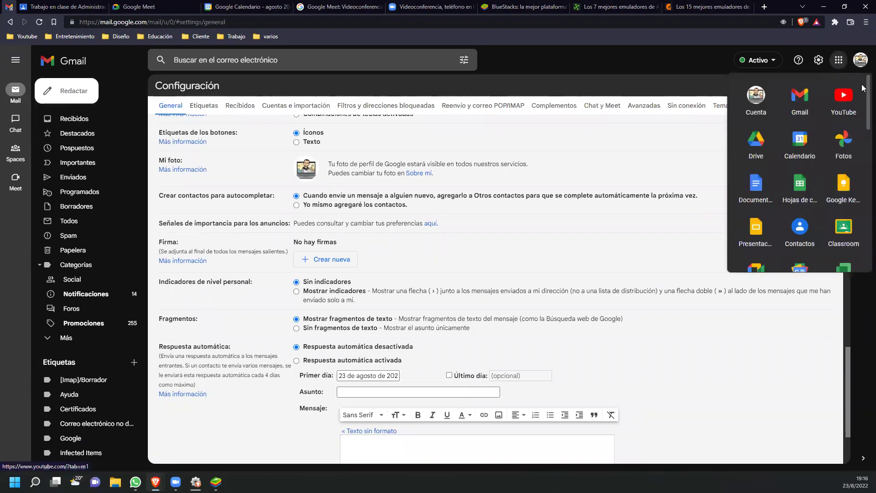
scroll(862, 97, "down", 1)
scroll(861, 97, "up", 1)
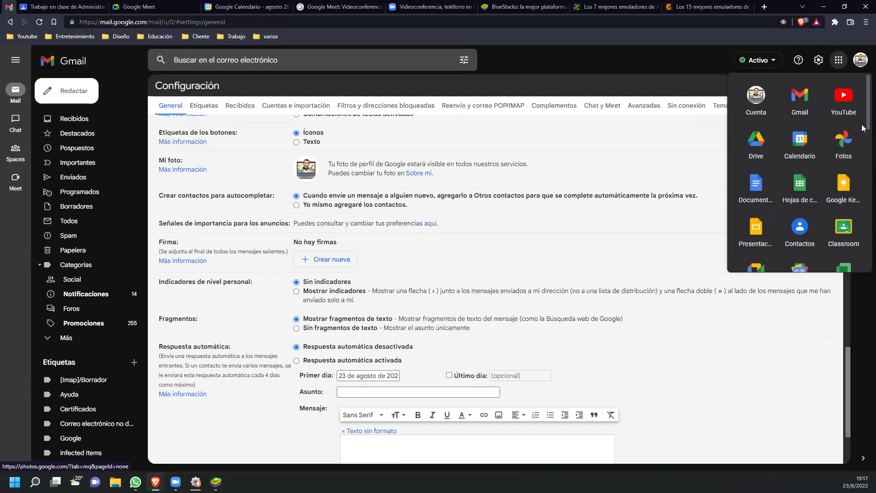
scroll(863, 149, "down", 2)
scroll(863, 149, "down", 1)
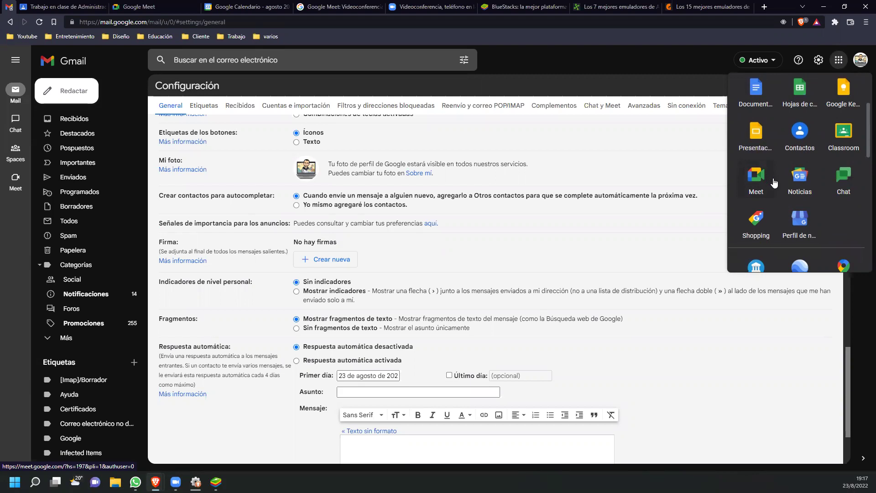
scroll(775, 189, "down", 3)
scroll(775, 189, "down", 8)
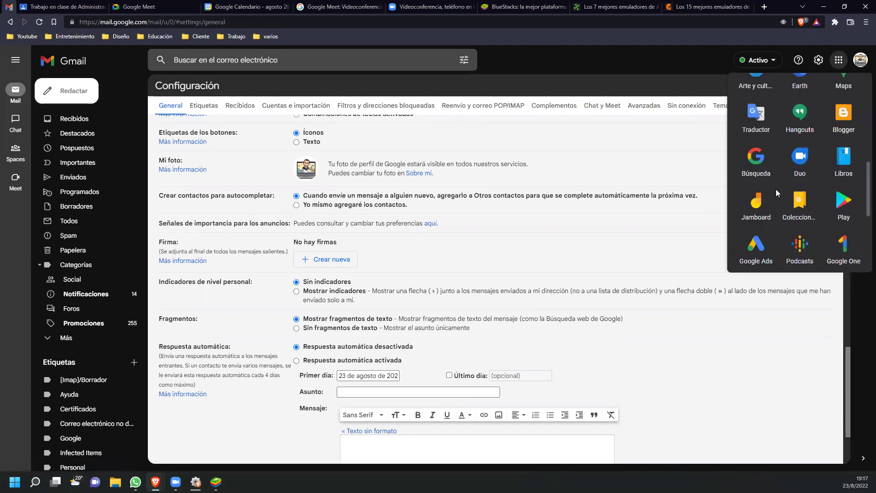
scroll(777, 191, "up", 10)
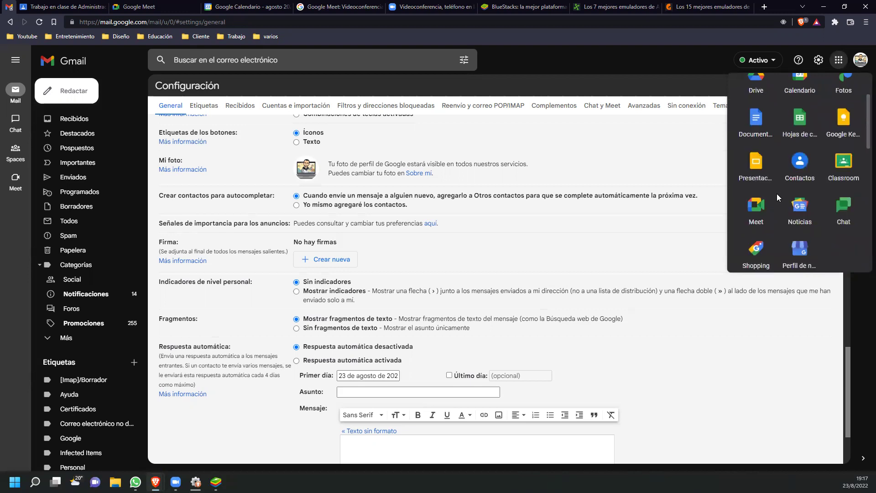
Return to Google Meet, circle Reunión nueva and the meeting code field with red annotations, and erase them
left_click(136, 6)
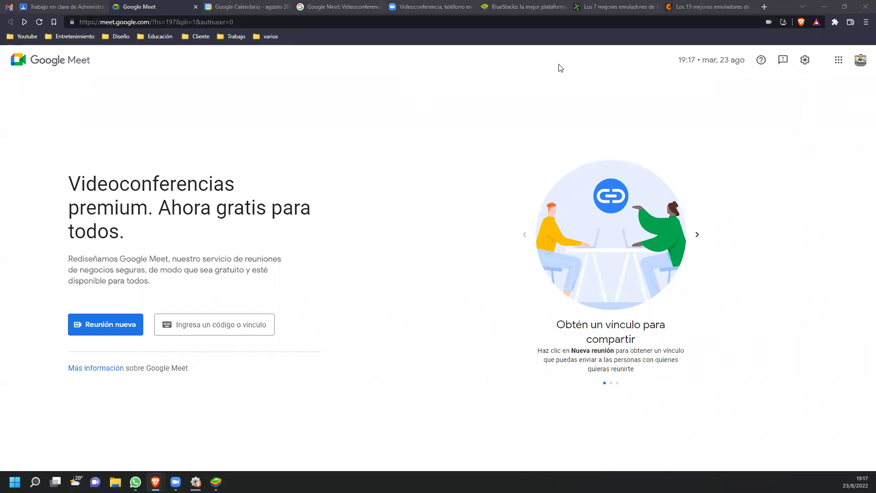
mouse_move(132, 251)
left_mouse_down()
mouse_move(43, 306)
mouse_move(79, 246)
mouse_move(71, 262)
left_mouse_up()
mouse_move(208, 266)
left_mouse_down()
mouse_move(156, 282)
mouse_move(333, 315)
mouse_move(203, 269)
left_mouse_up()
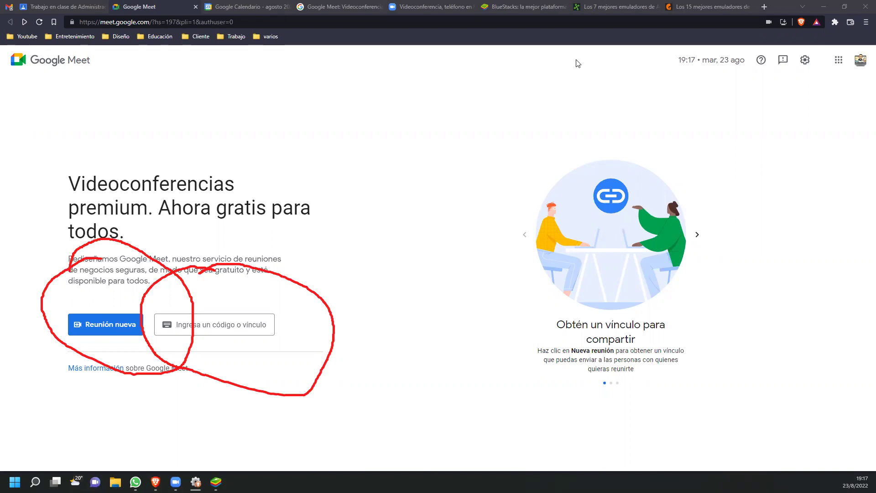
key("e")
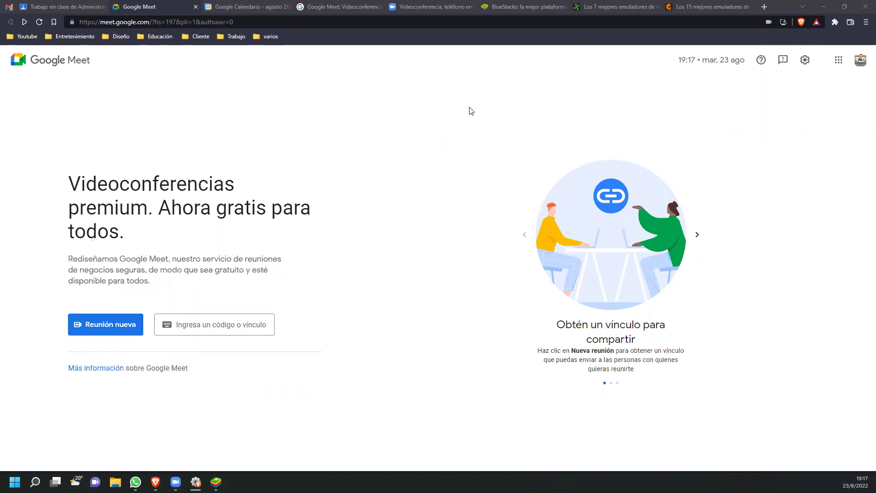
Create a Meet meeting for later use, copy its link and dismiss the link dialog
left_click(109, 328)
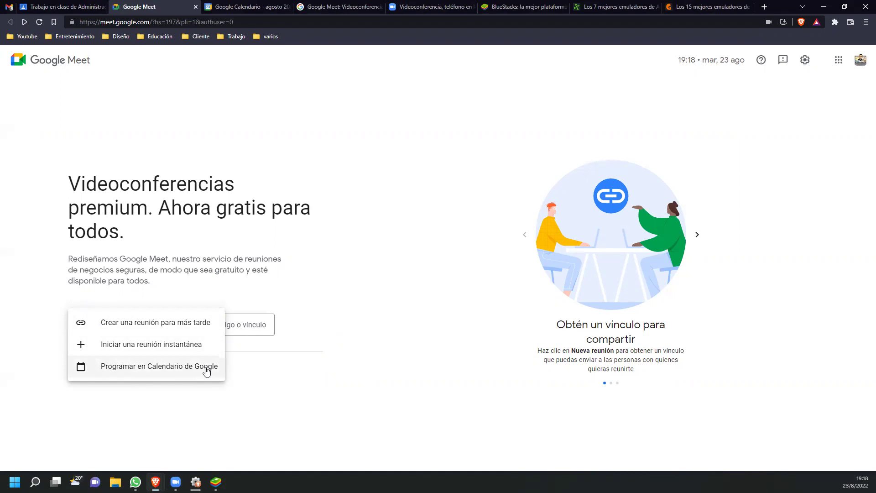
left_click(204, 322)
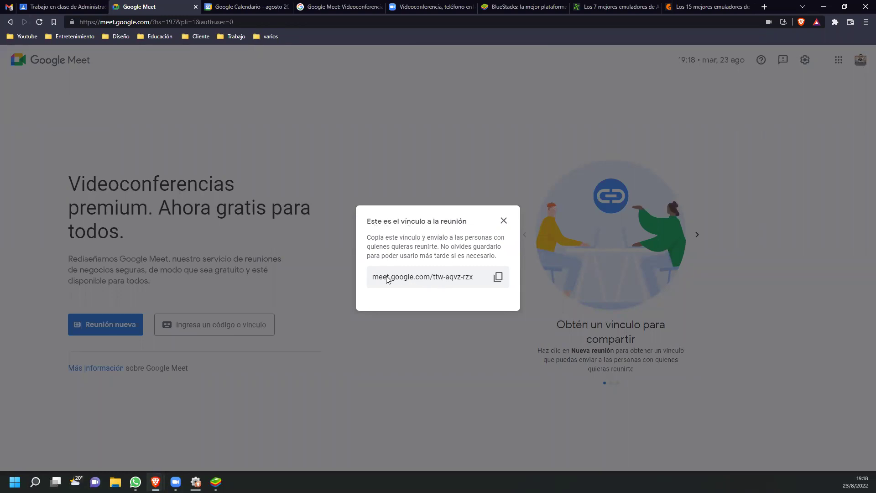
left_click(498, 277)
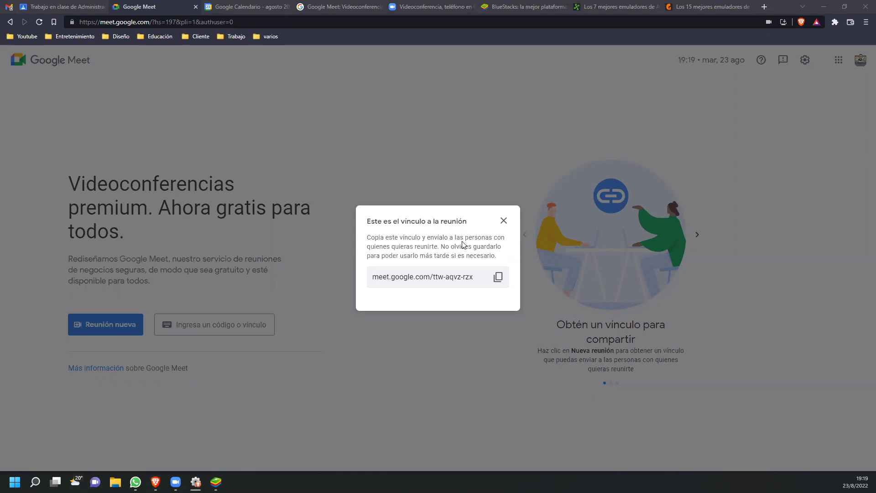
left_click(504, 221)
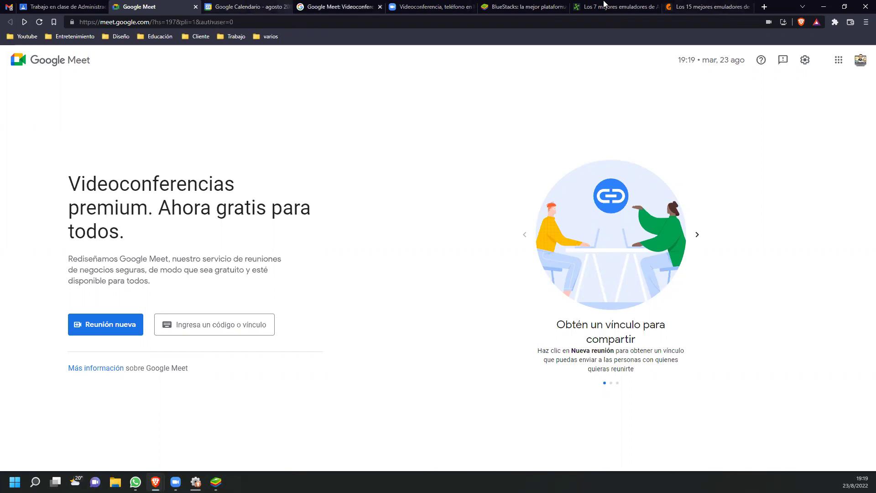
Open the copied Meet meeting link in a new browser tab
left_click(764, 7)
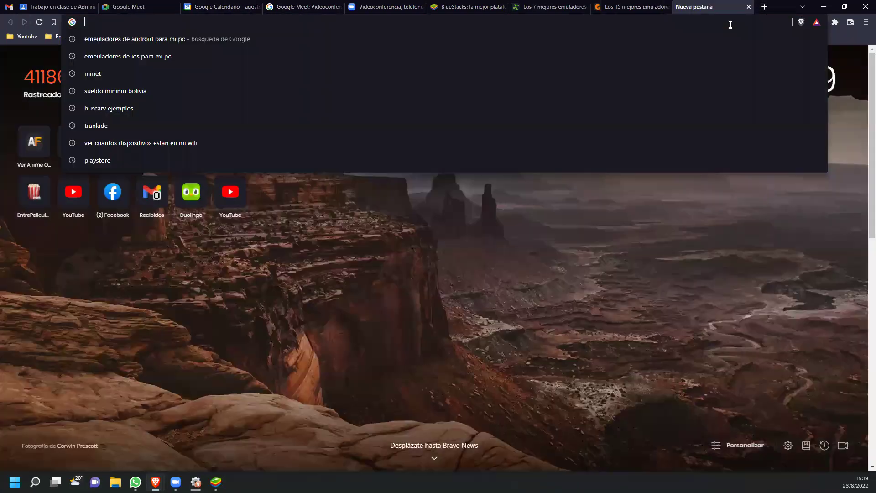
key("ctrl+v")
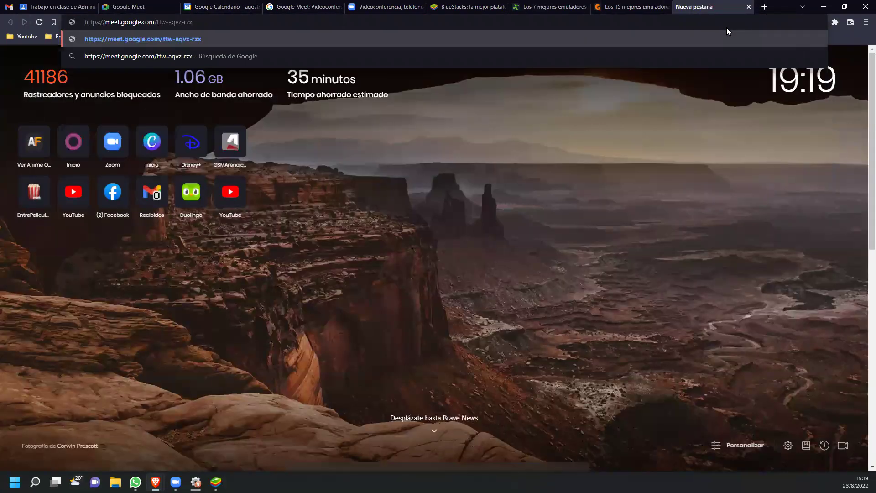
key("Return")
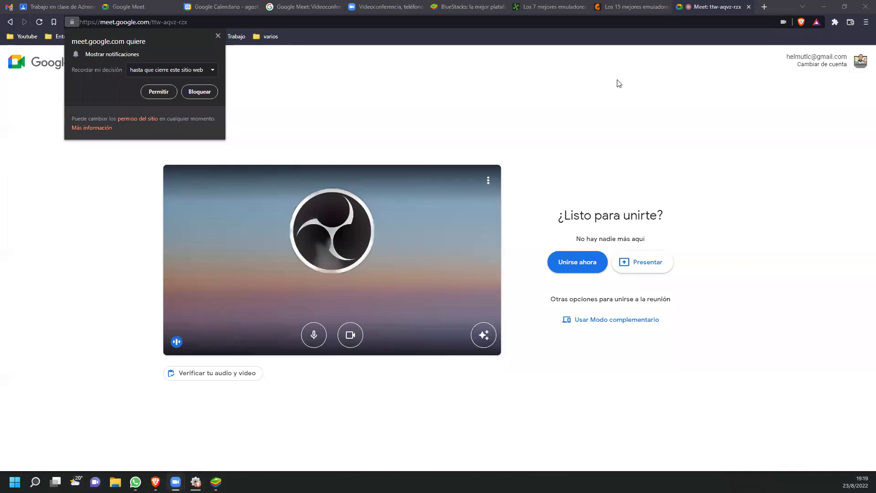
Mark the microphone, camera, visual effects, audio and video check, and notification prompt with red annotations on the Meet pre-join page
mouse_move(303, 307)
left_mouse_down()
mouse_move(332, 351)
mouse_move(324, 310)
mouse_move(363, 303)
left_mouse_up()
mouse_move(356, 368)
left_mouse_down()
mouse_move(355, 292)
mouse_move(331, 296)
left_mouse_up()
mouse_move(472, 300)
left_mouse_down()
mouse_move(451, 319)
mouse_move(522, 337)
left_mouse_up()
left_click_drag(499, 300, 452, 292)
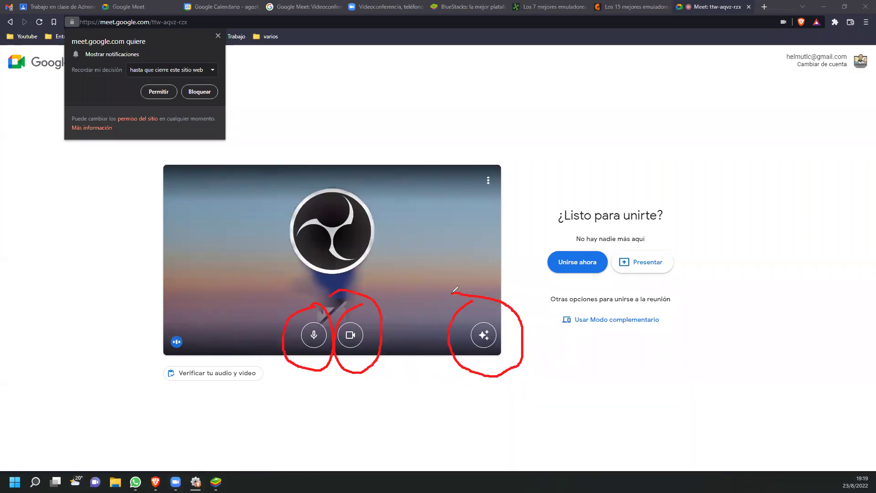
mouse_move(163, 388)
left_mouse_down()
mouse_move(280, 385)
mouse_move(274, 368)
mouse_move(155, 347)
mouse_move(148, 382)
mouse_move(171, 388)
left_mouse_up()
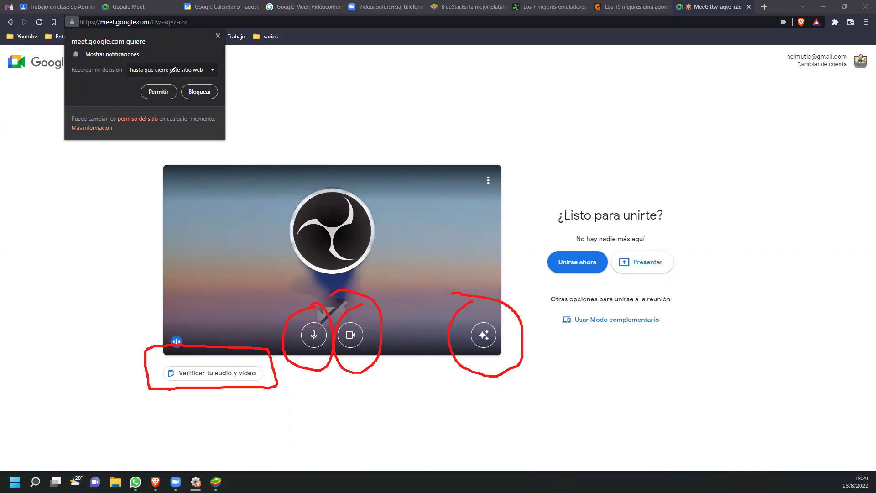
mouse_move(137, 75)
left_mouse_down()
mouse_move(128, 98)
mouse_move(191, 84)
mouse_move(159, 69)
left_mouse_up()
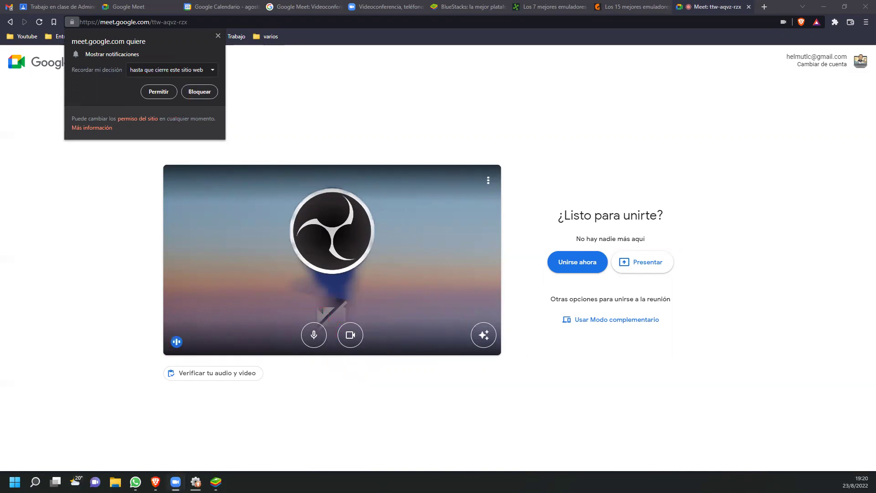
Switch to BlueStacks, close its settings, search the Play Store for "mmet" and use the corrected "meet" results
left_click(215, 481)
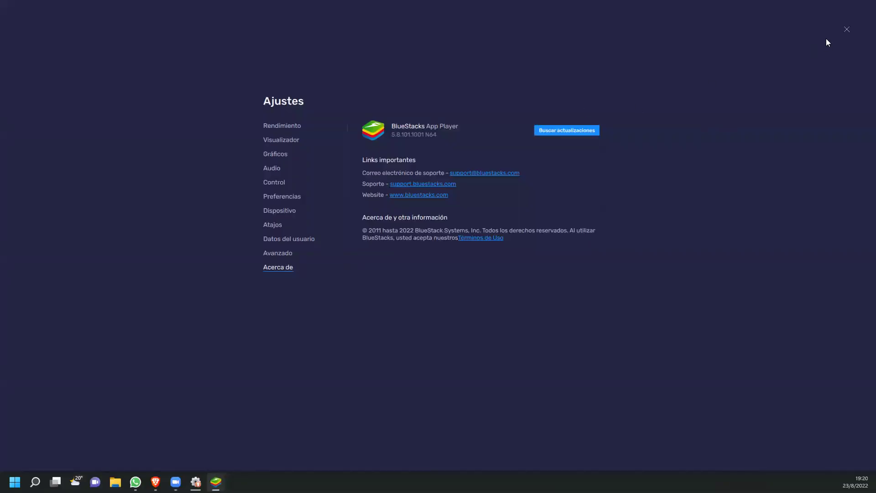
left_click(845, 29)
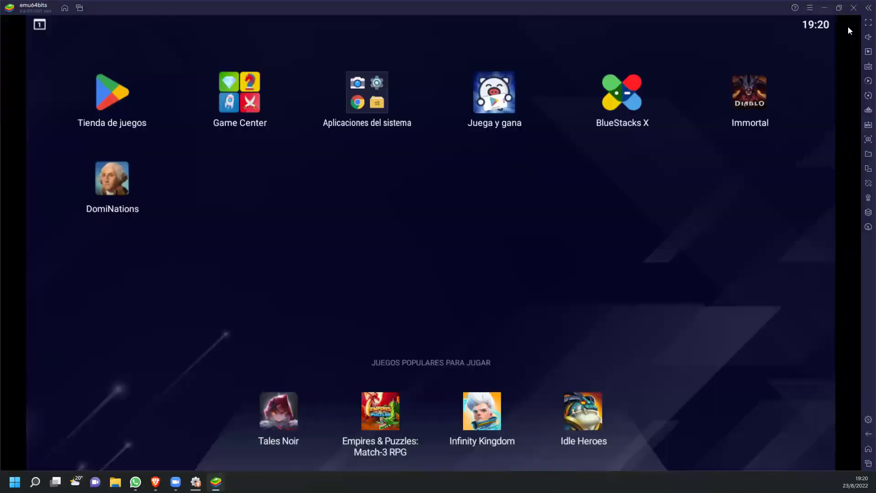
left_click(108, 92)
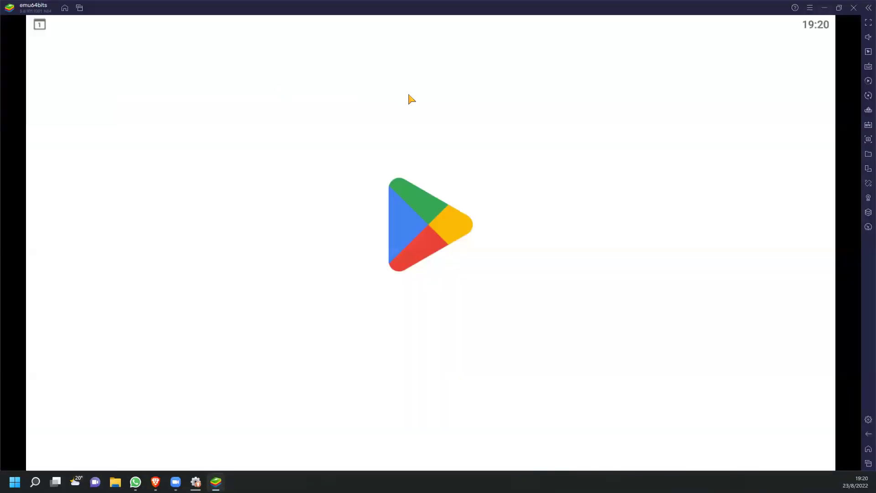
left_click(470, 61)
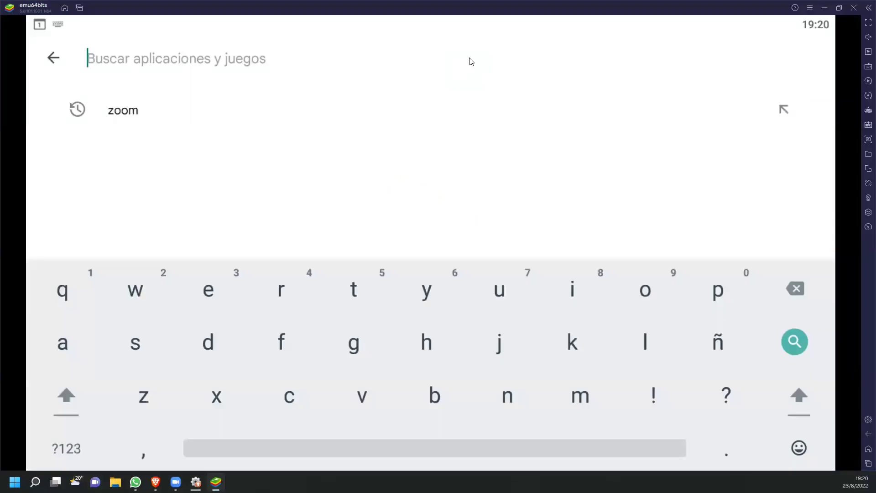
type("mmet")
key("Return")
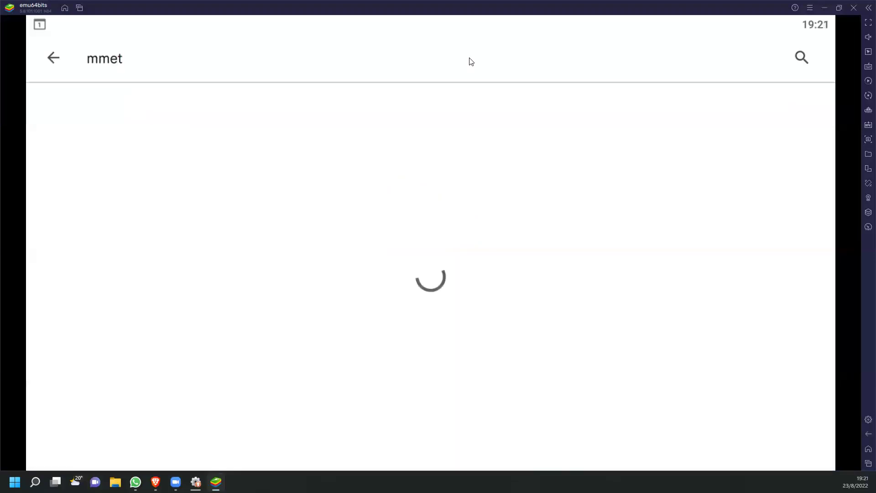
left_click(294, 111)
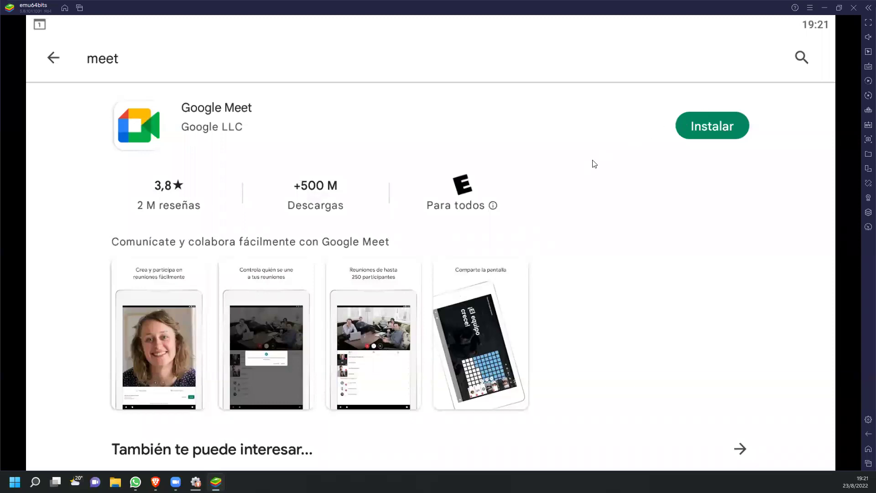
Examine the Google Meet store listing and its full app details, including features, download size and required Android version
scroll(584, 187, "down", 3)
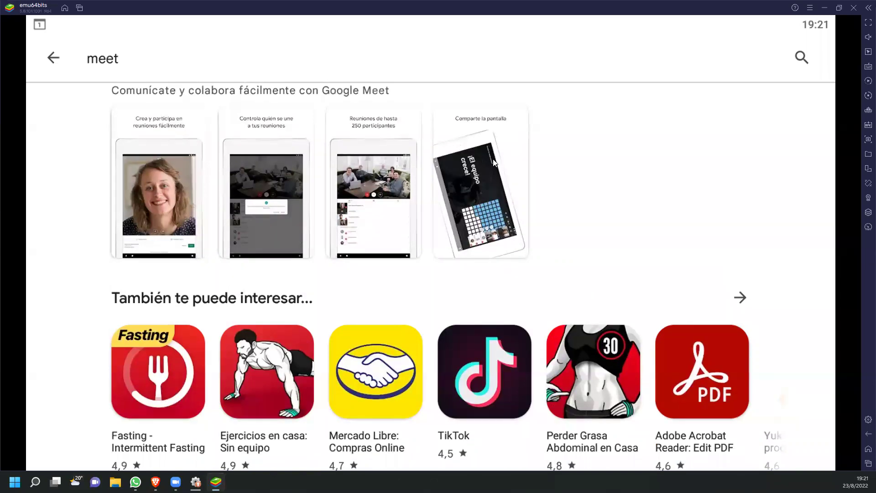
scroll(397, 127, "down", 2)
scroll(396, 127, "down", 3)
scroll(334, 133, "up", 8)
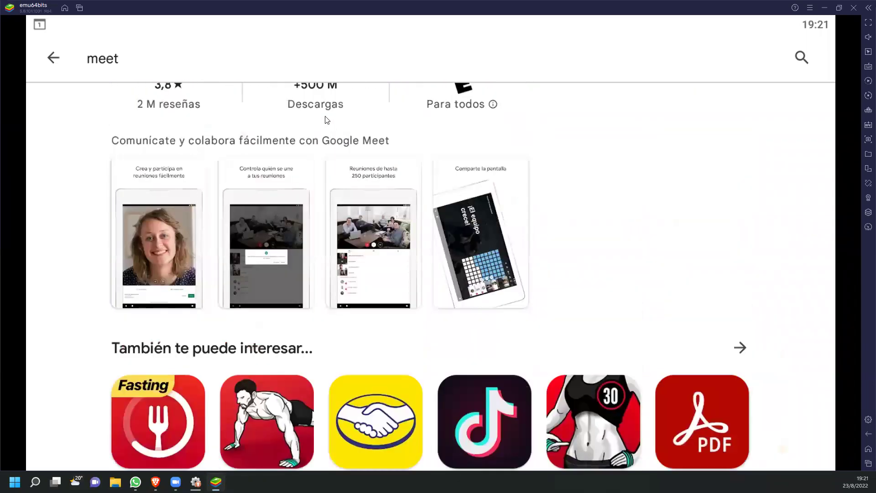
left_click(239, 110)
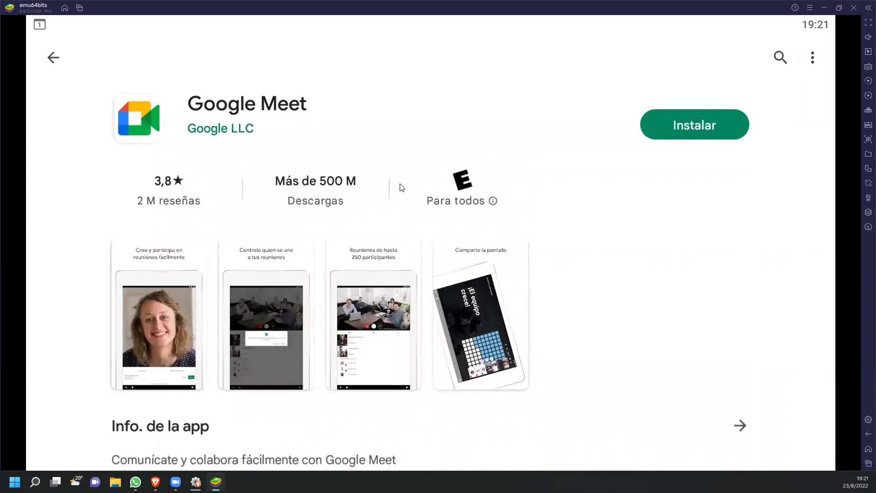
scroll(712, 317, "down", 3)
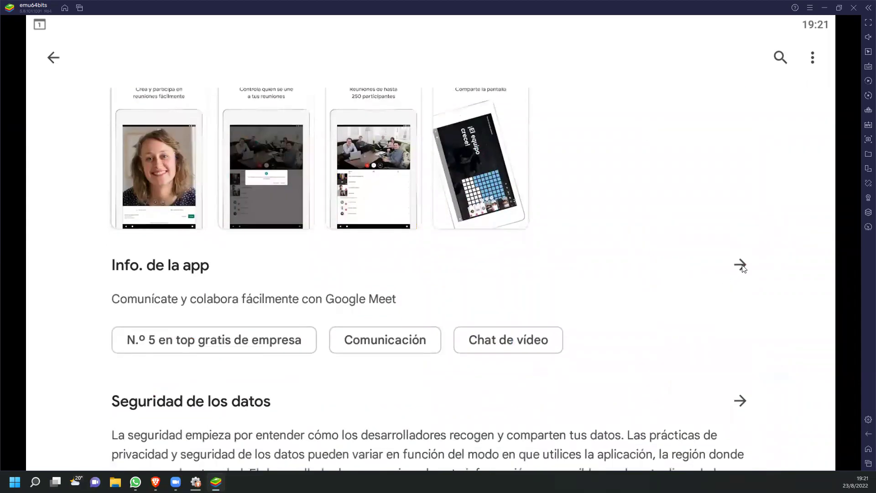
left_click(741, 266)
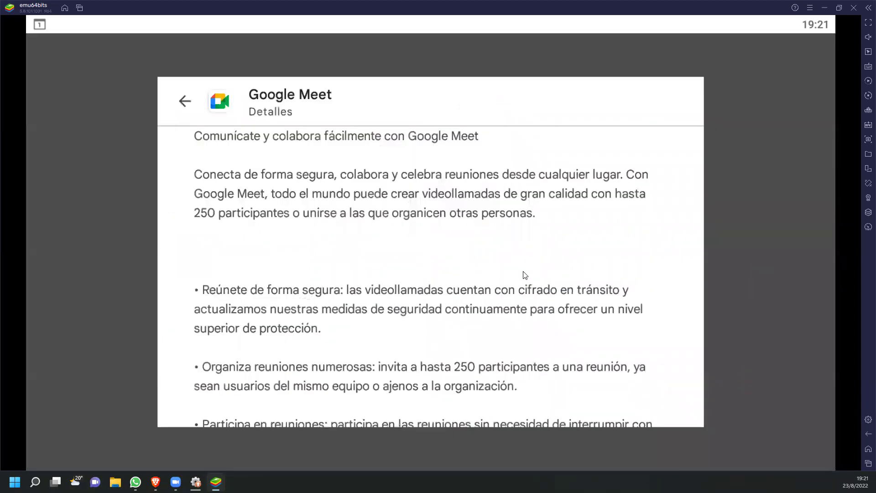
scroll(514, 273, "down", 15)
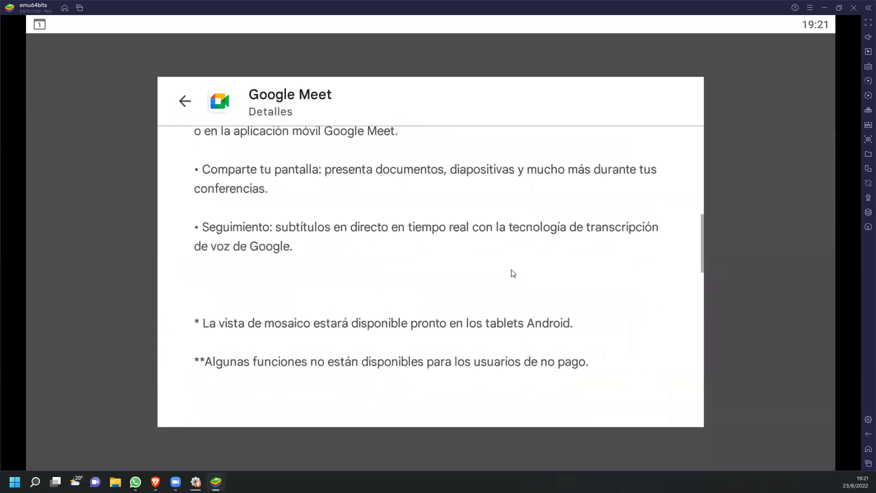
scroll(513, 274, "down", 15)
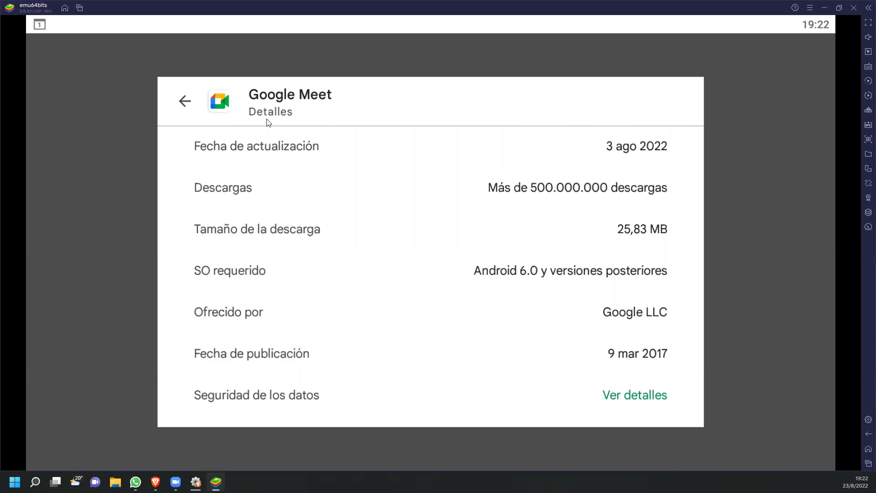
left_click(184, 101)
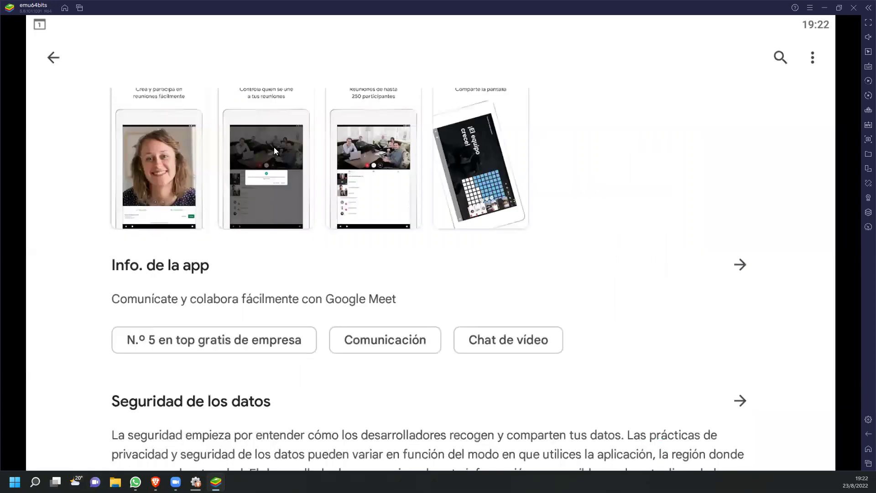
scroll(273, 147, "up", 3)
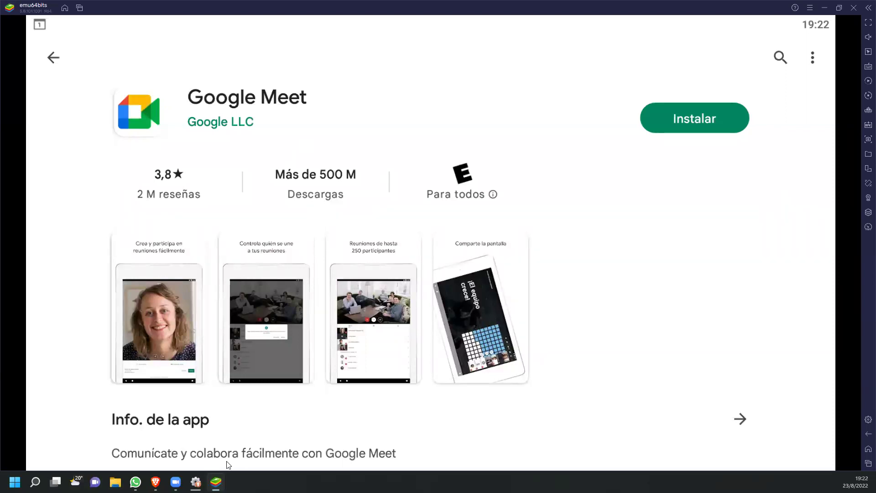
Return to the Meet pre-join page in the browser and allow its notifications until the site is closed
mouse_move(156, 482)
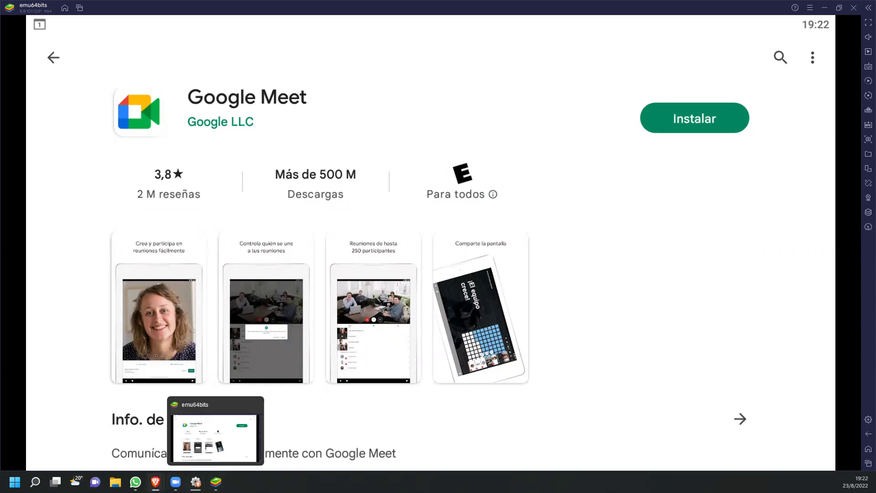
left_click(111, 430)
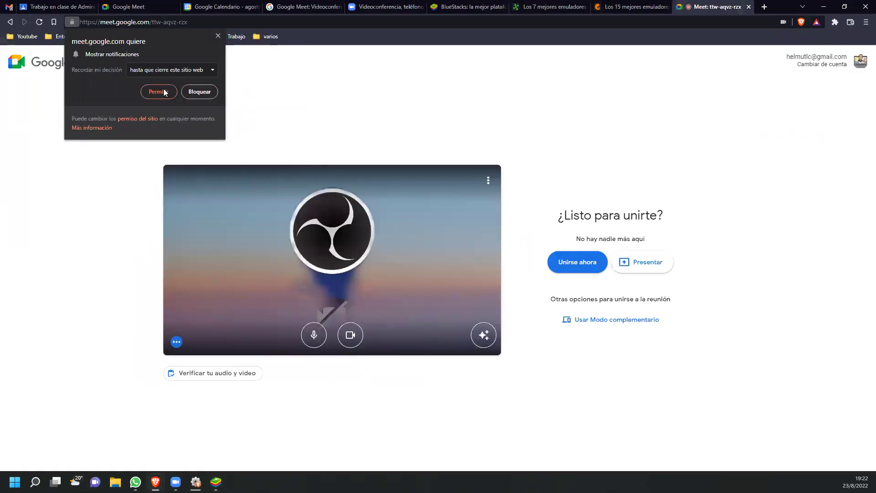
left_click(191, 67)
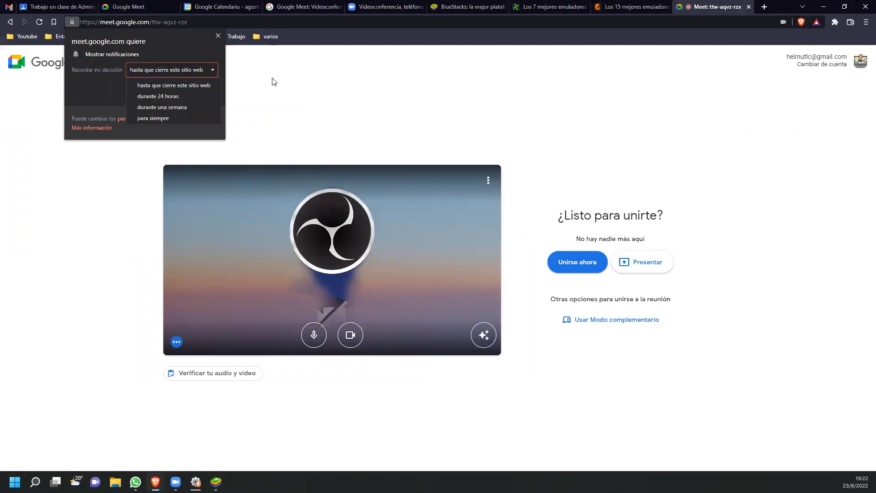
left_click(196, 85)
left_click(154, 91)
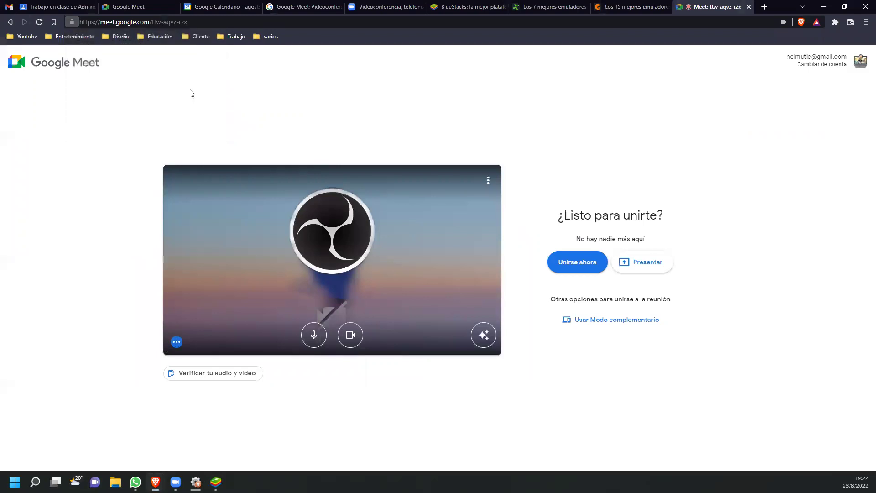
Join the Meet meeting and turn off the microphone and camera
left_click(574, 263)
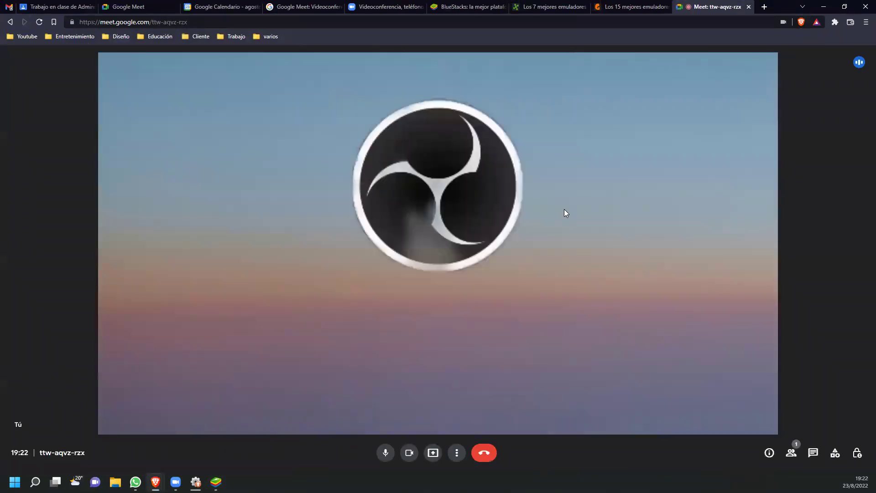
left_click(385, 452)
left_click(415, 453)
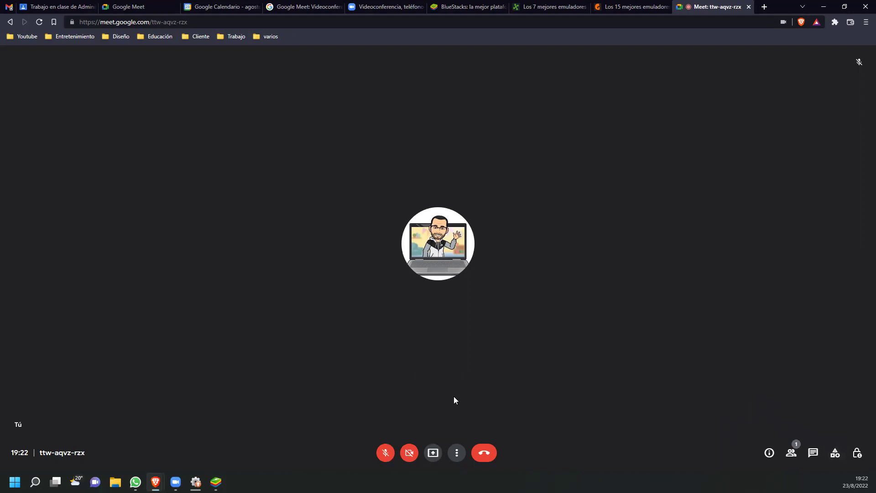
Switch to BlueStacks, leave the Google Meet store listing and return to the emulator's home screen
left_click(216, 482)
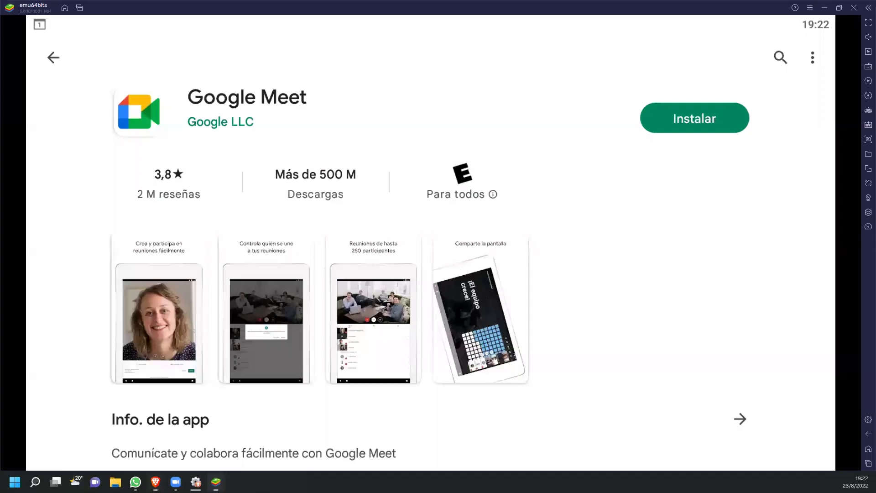
left_click(54, 63)
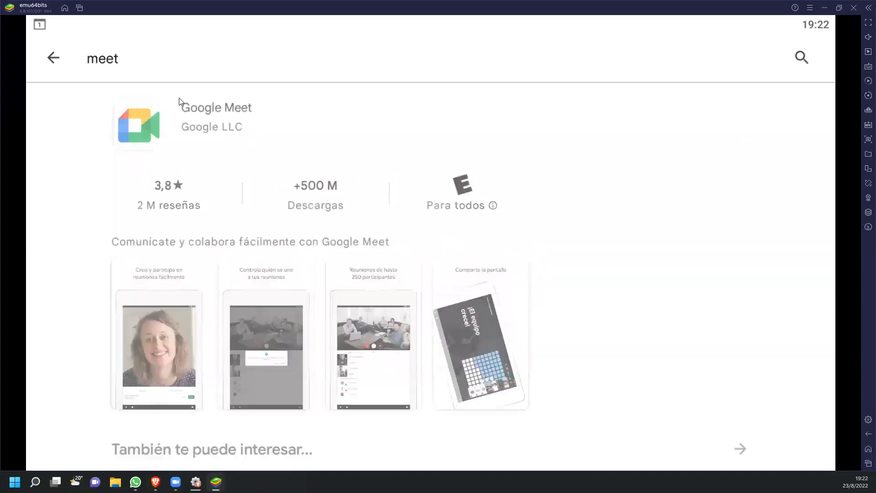
left_click(53, 58)
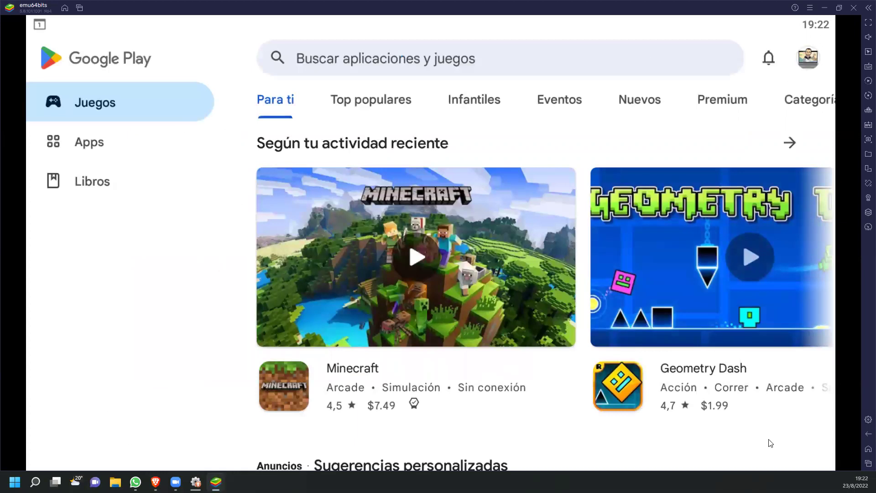
left_click(868, 449)
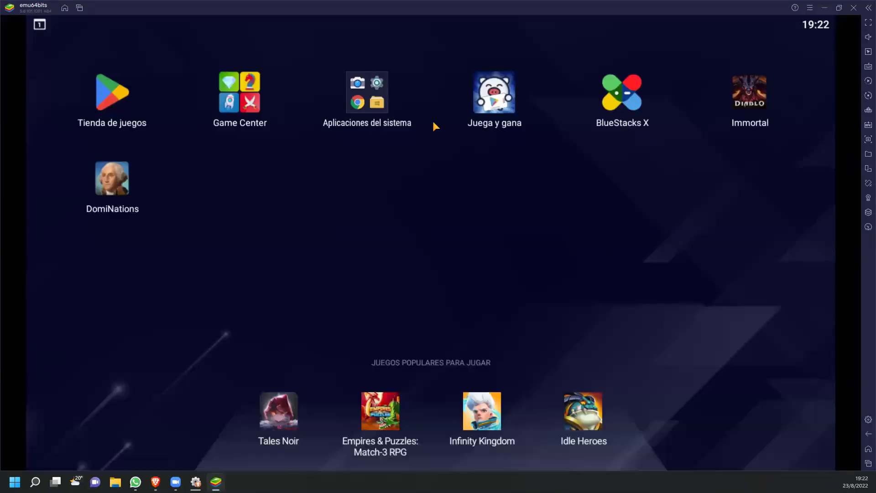
left_click(380, 89)
left_click(404, 217)
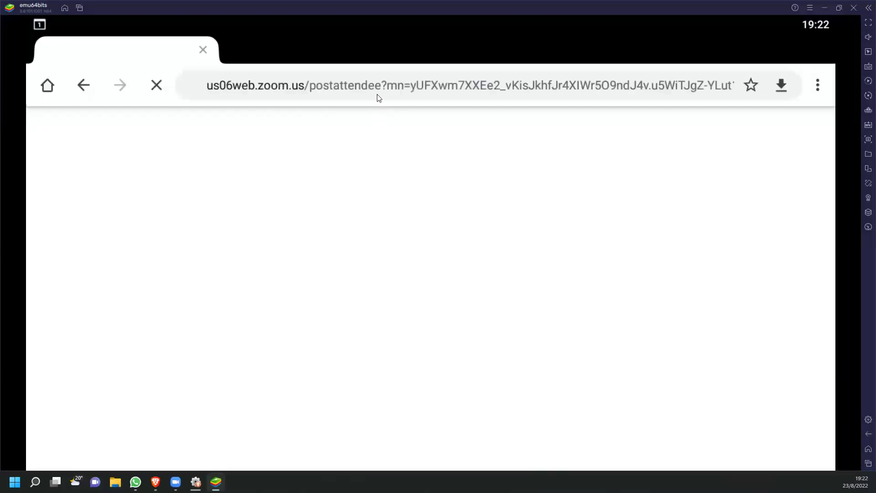
left_click(381, 88)
type("https://meet.google.com/ttw-aqvz-rzx")
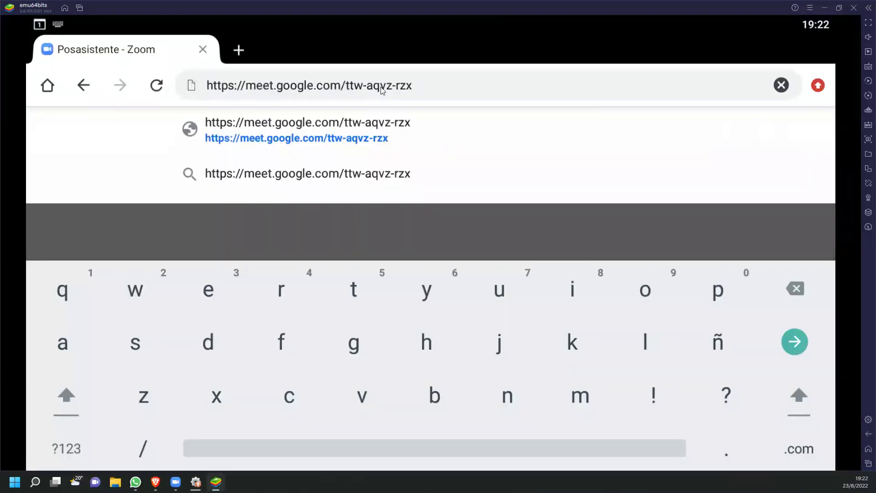
key("Return")
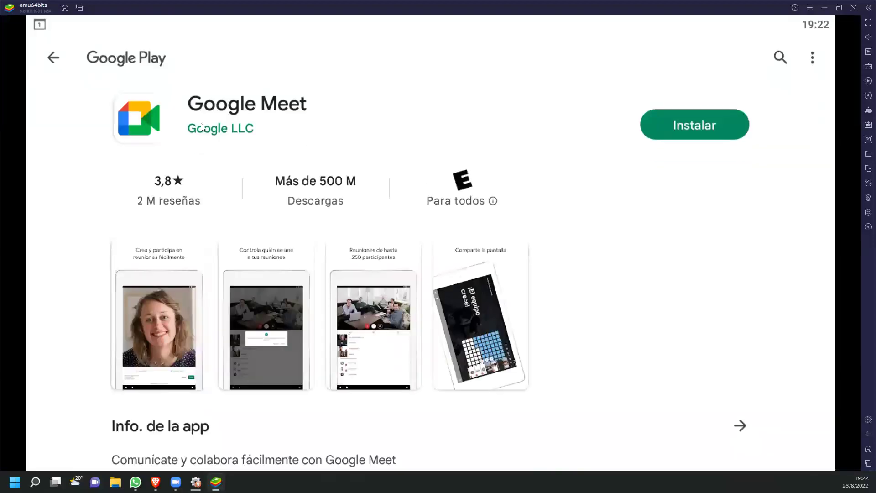
Leave the Google Meet listing, repeat the "mmet" store search, install Google Meet and return to the emulator's home screen
scroll(276, 277, "down", 10)
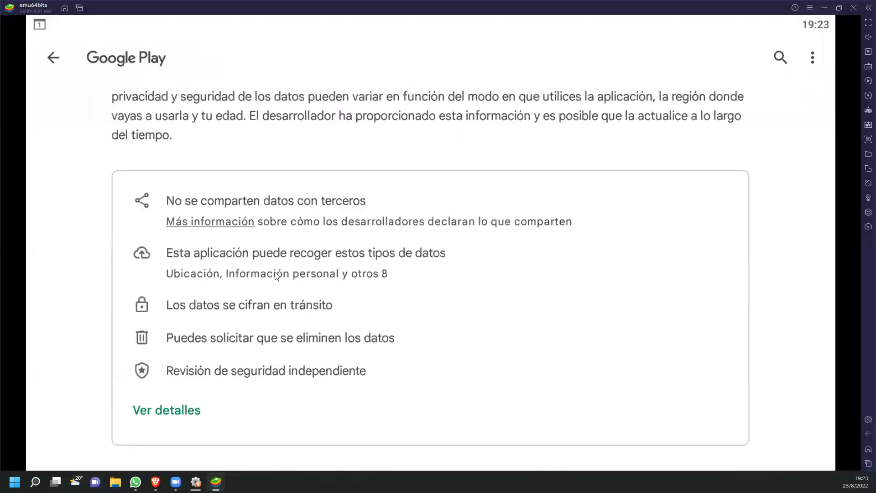
scroll(276, 276, "down", 12)
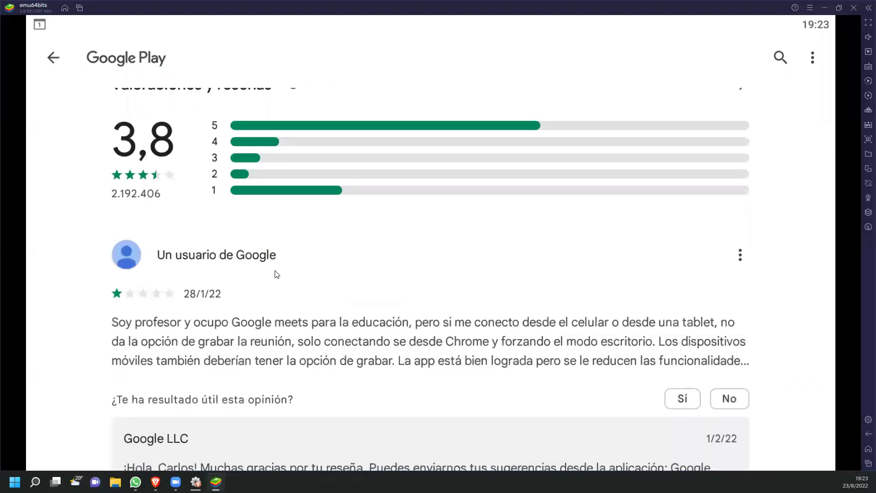
scroll(200, 146, "up", 10)
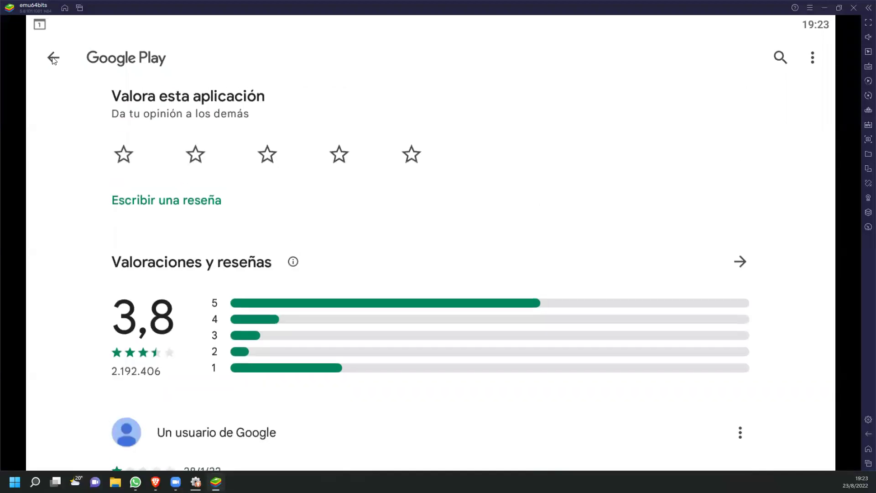
left_click(53, 57)
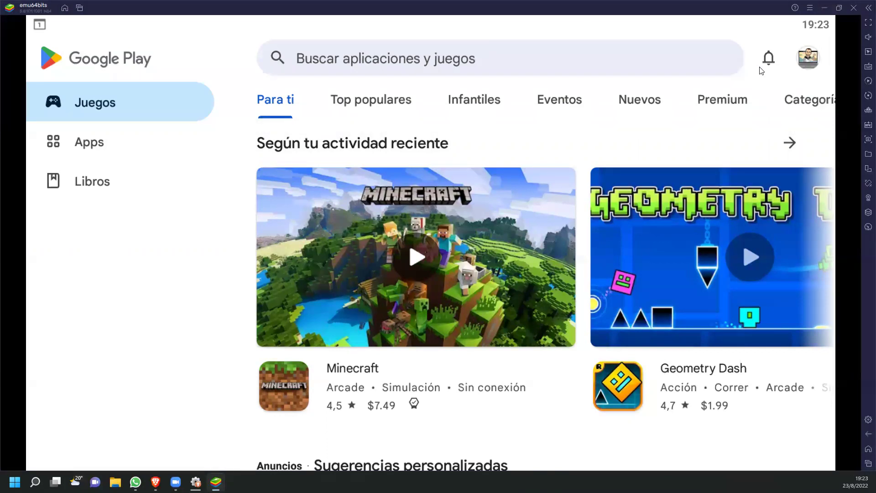
left_click(400, 57)
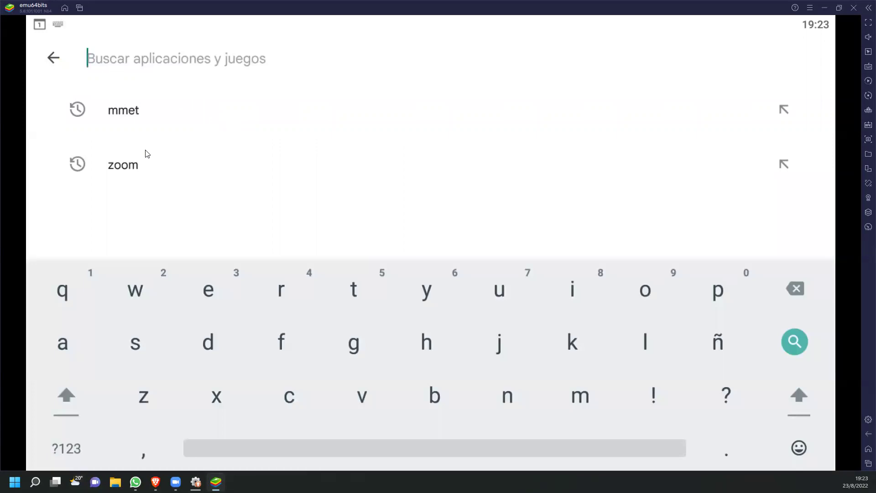
left_click(145, 113)
left_click(678, 193)
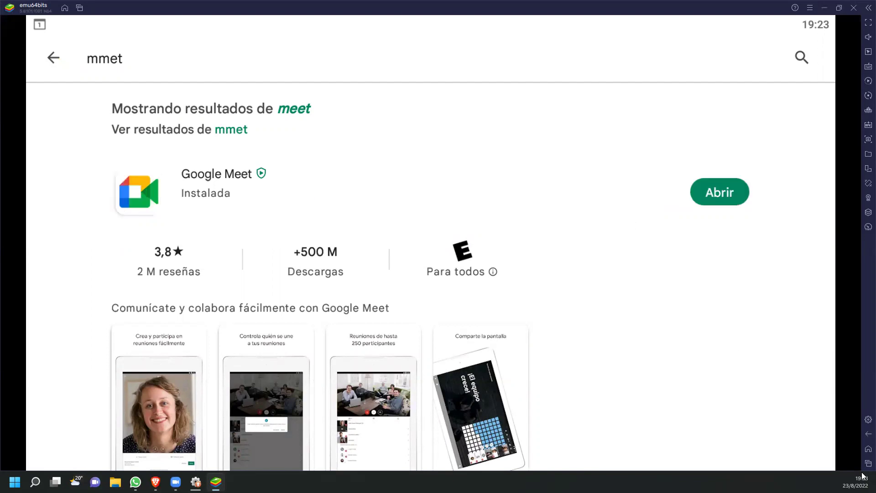
left_click(868, 448)
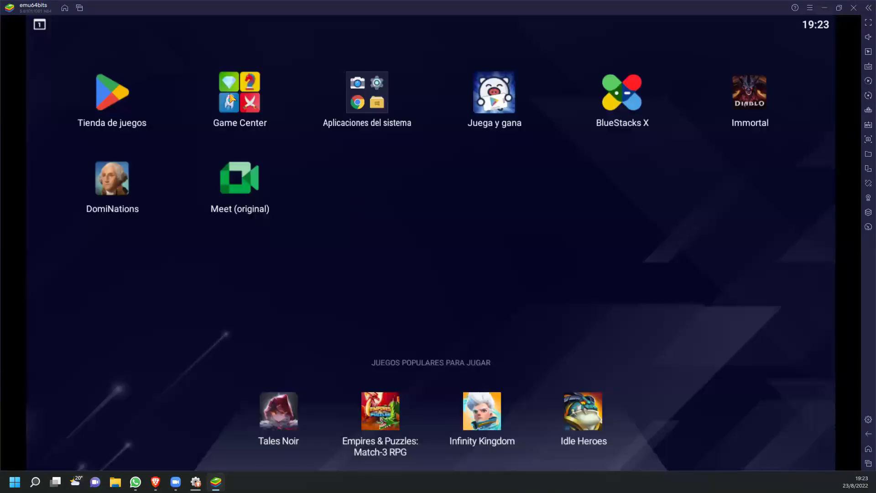
left_click(357, 118)
left_click(411, 222)
left_click(343, 87)
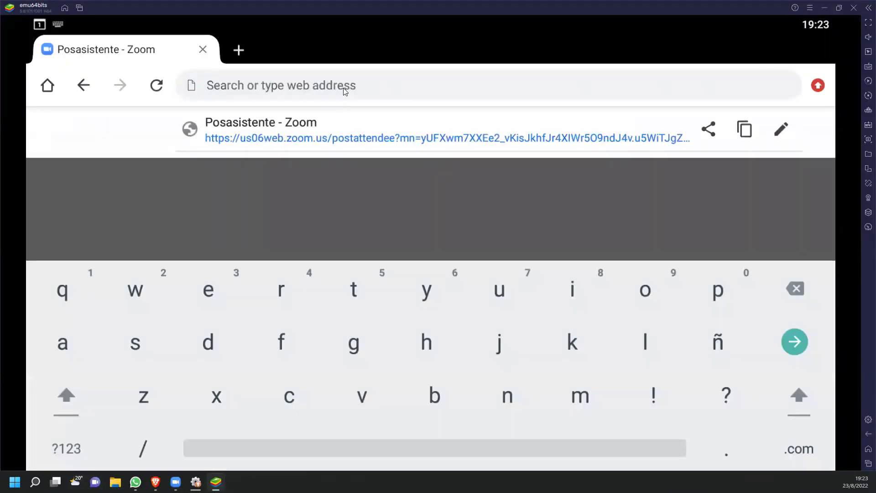
type("https://meet.google.com/ttw-aqvz-rzx")
key("Return")
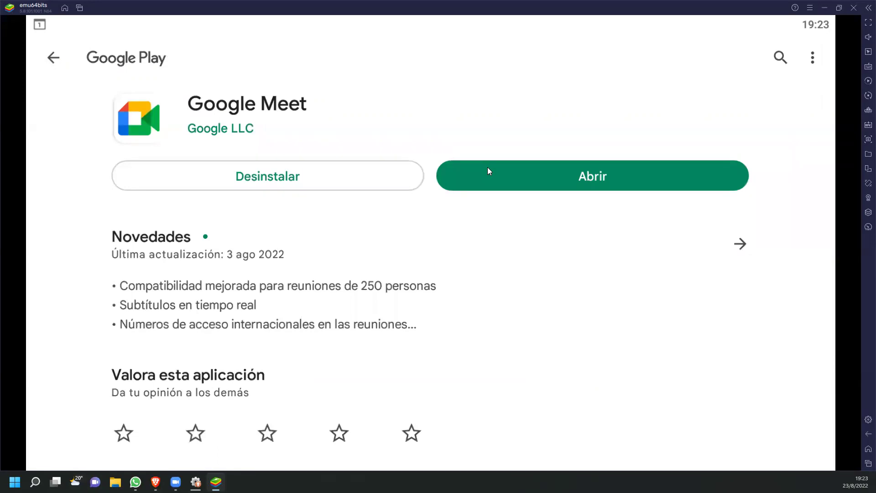
left_click(487, 167)
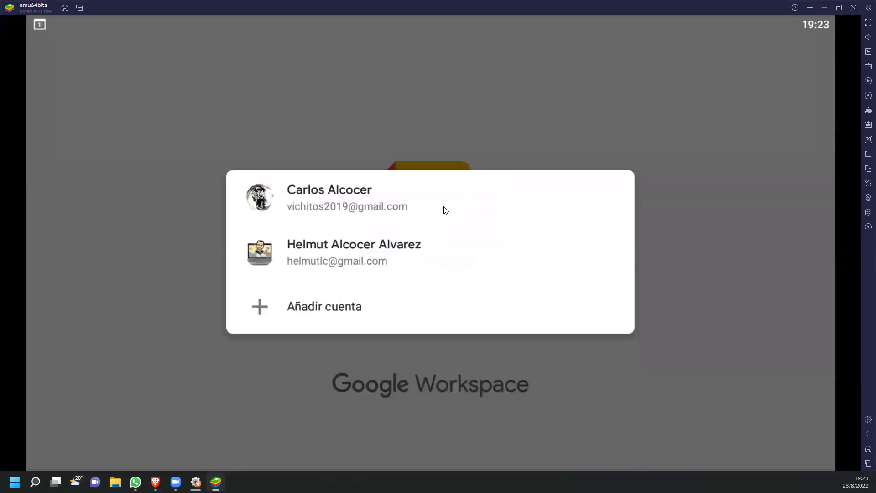
Choose the first listed Google account, continue past the welcome screen and allow Meet access to the camera and microphone
left_click(342, 202)
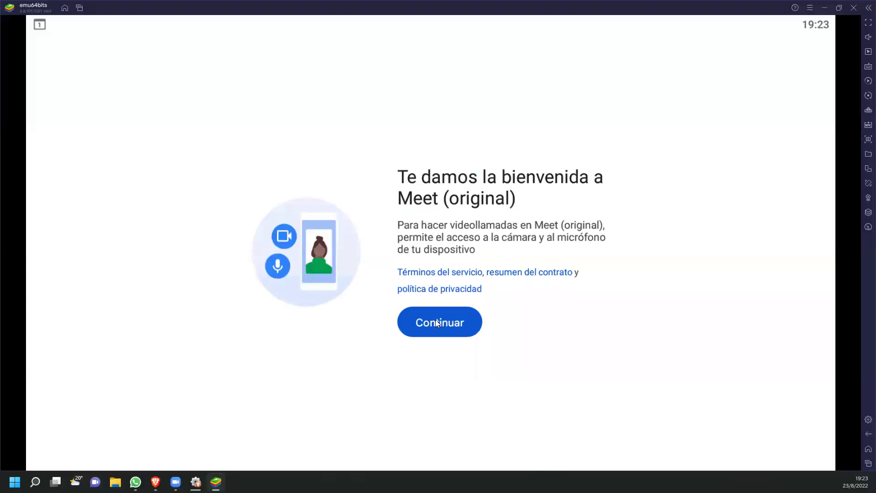
left_click(445, 322)
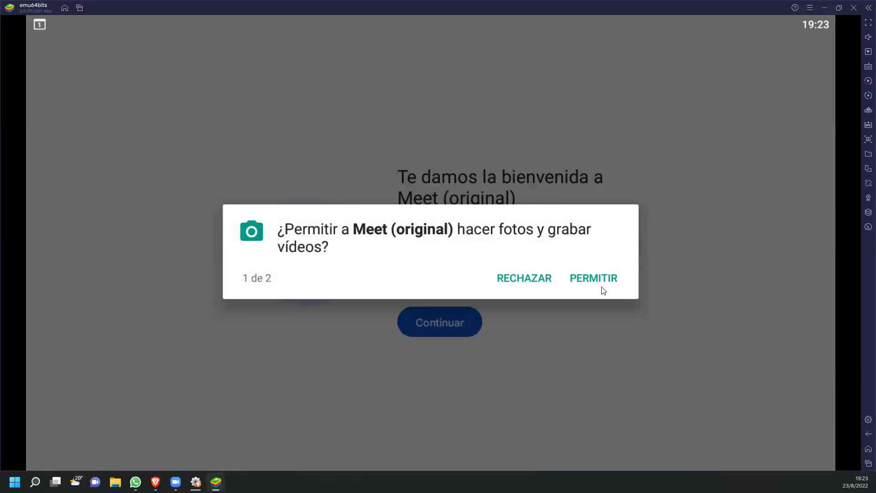
left_click(597, 273)
left_click(556, 278)
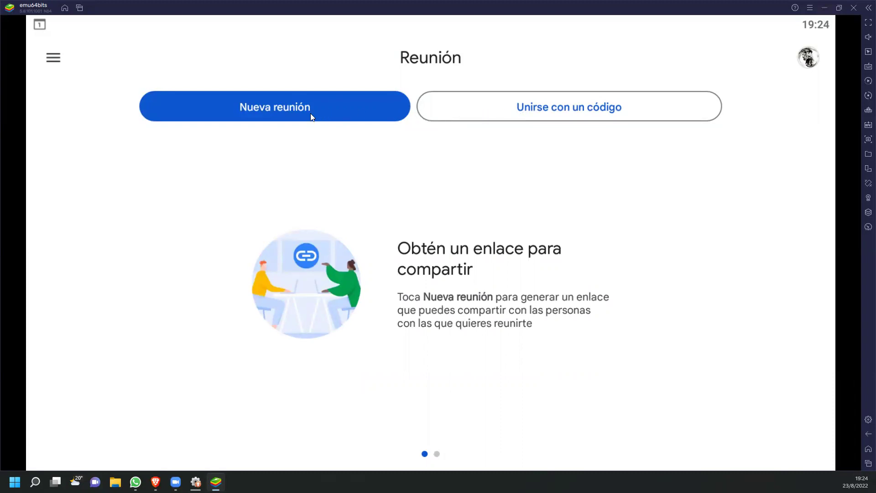
Choose to join with a code, enter the meeting link, cut it down to ttw-aqvz-rzx and submit it
left_click(560, 110)
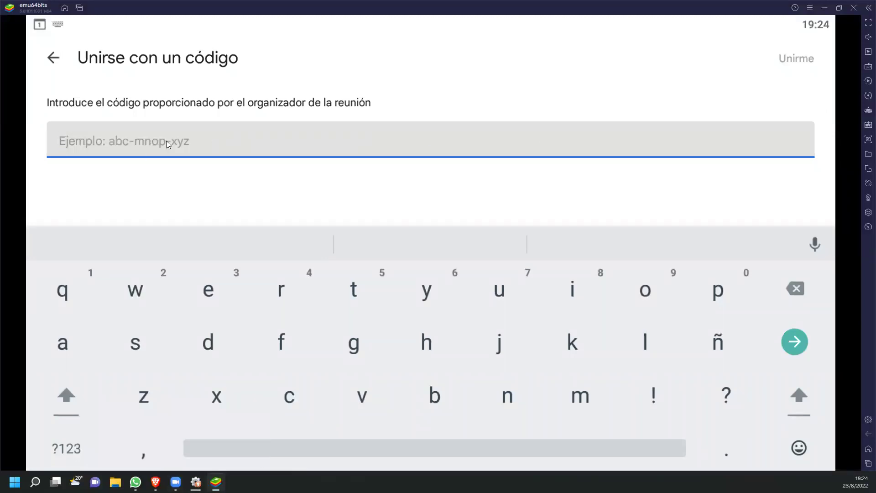
type("https://meet.google.com/ttw-aqvz-rzx")
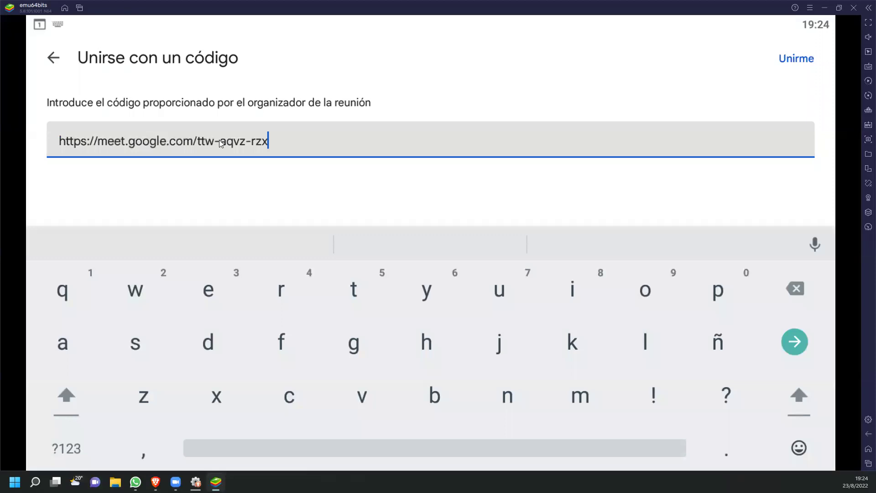
double_click(196, 142)
left_click(194, 140)
key("BackSpace")
key("BackSpace")
key("BackSpace")
key("BackSpace")
key("BackSpace")
key("BackSpace")
key("BackSpace")
key("BackSpace")
key("BackSpace")
key("BackSpace")
key("BackSpace")
key("BackSpace")
key("BackSpace")
key("BackSpace")
key("BackSpace")
key("BackSpace")
key("BackSpace")
key("BackSpace")
key("BackSpace")
key("BackSpace")
key("BackSpace")
key("BackSpace")
key("BackSpace")
key("BackSpace")
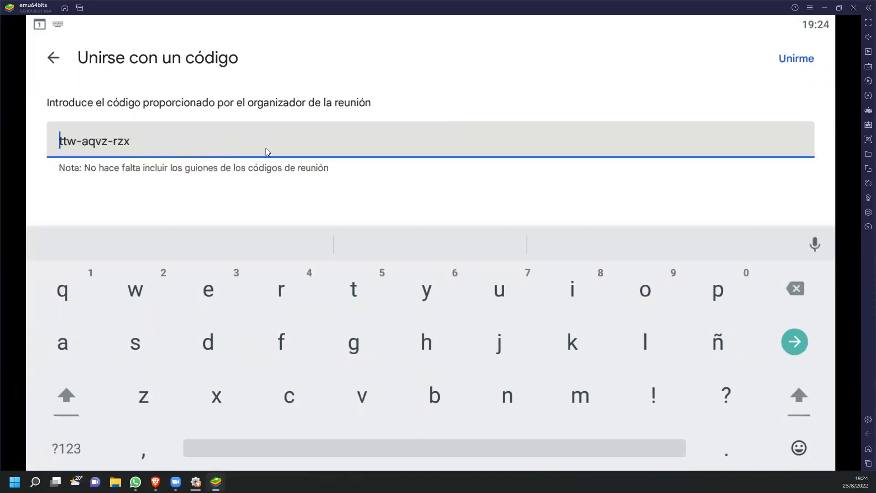
left_click(778, 71)
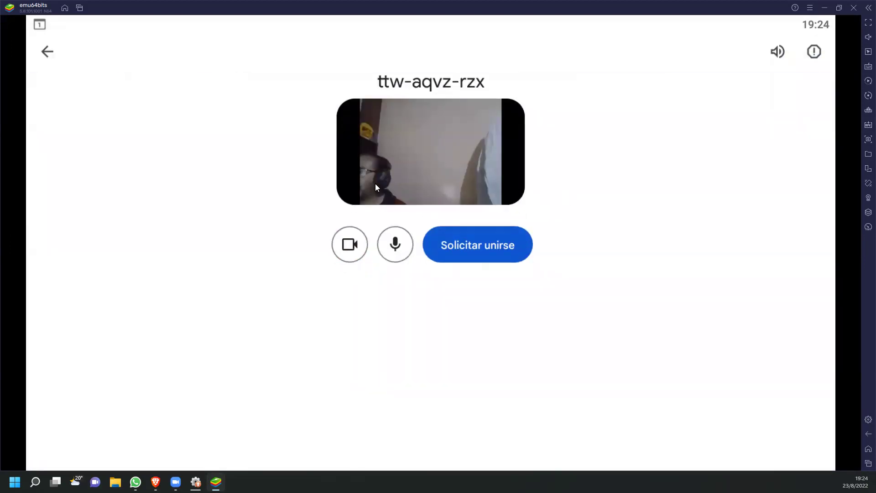
Turn off the camera and microphone on the preview screen and request to join the meeting
left_click(350, 244)
left_click(395, 245)
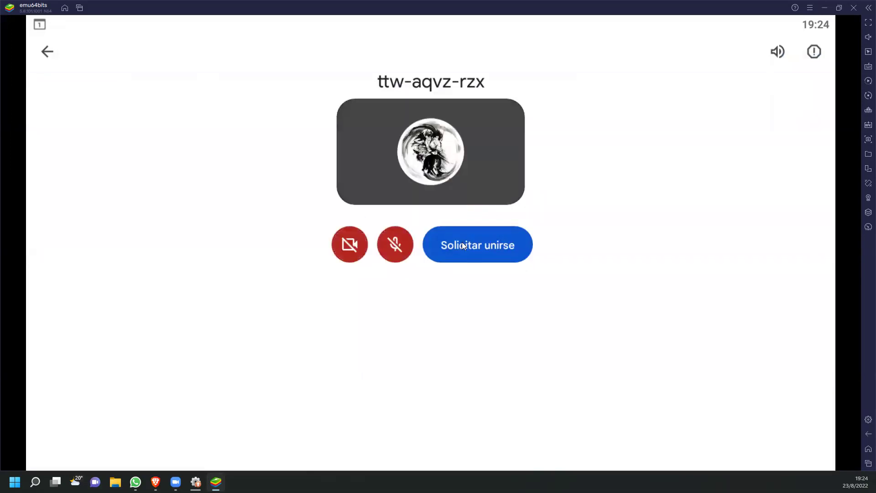
left_click(493, 251)
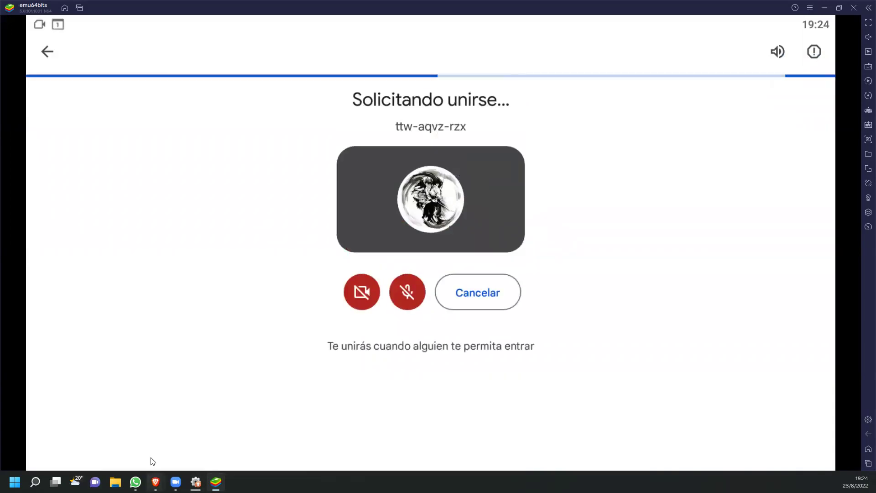
Switch to the meeting in Brave and admit the participant who is asking to join
mouse_move(155, 482)
left_click(148, 428)
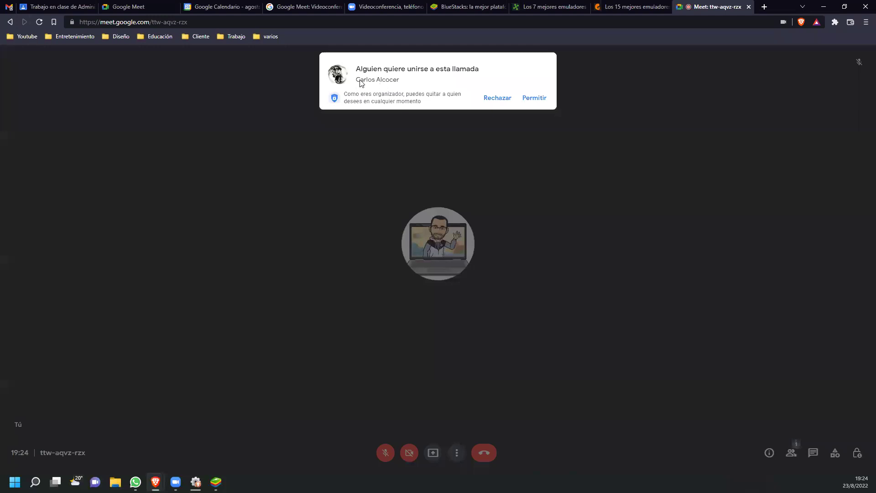
left_click(534, 98)
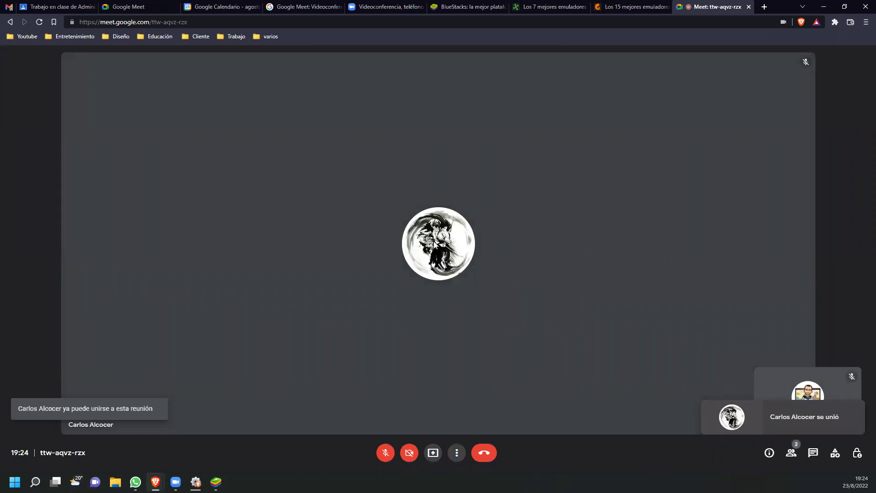
Examine the meeting's chat, activities, additional options and presentation choices, closing each one without changing anything
left_click(814, 452)
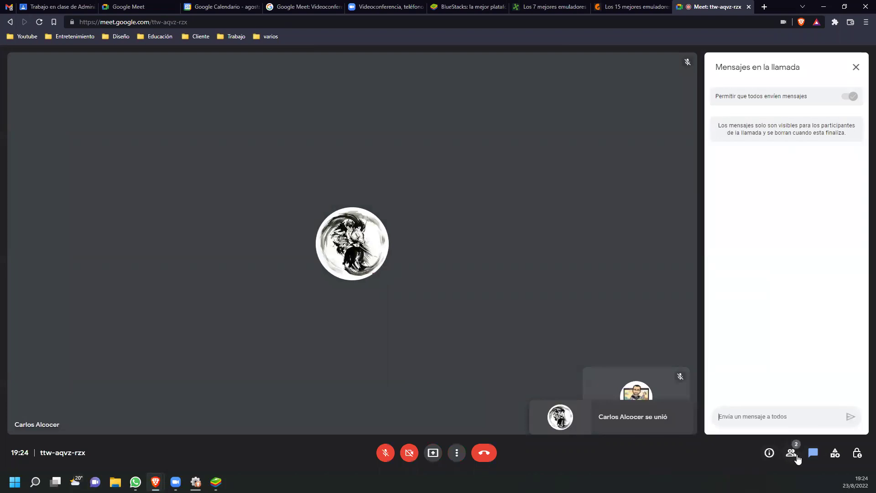
left_click(834, 452)
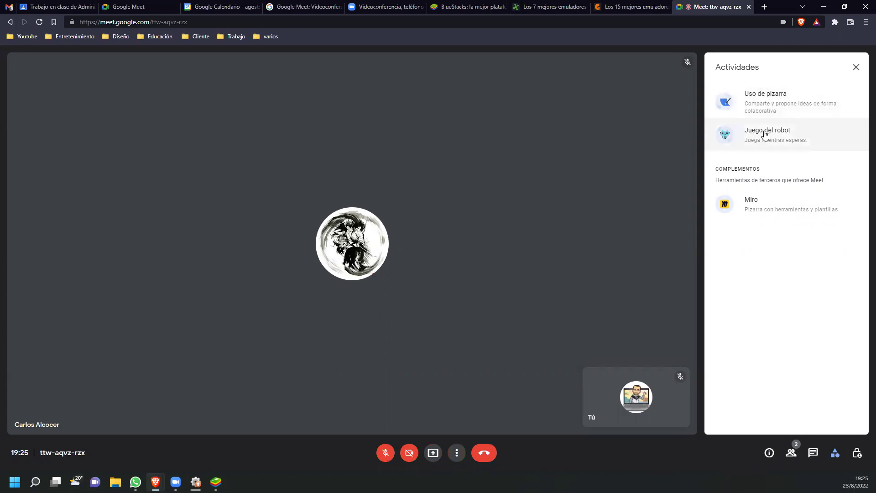
left_click(856, 67)
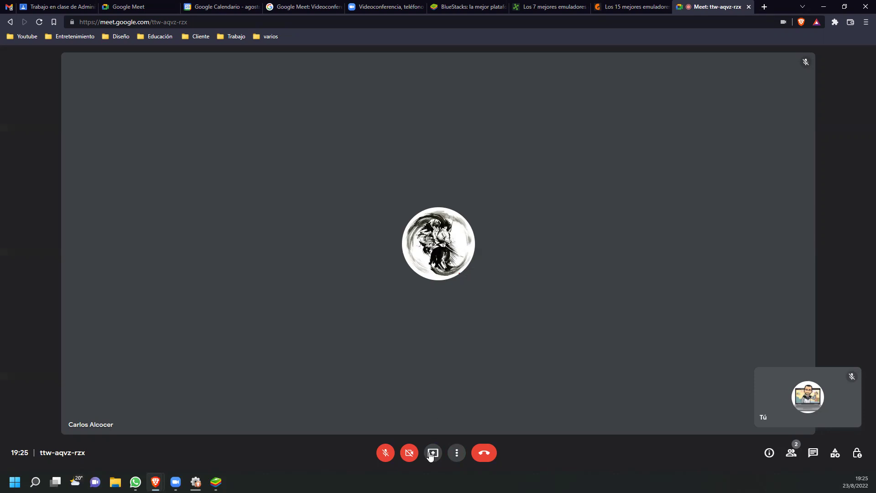
left_click(457, 452)
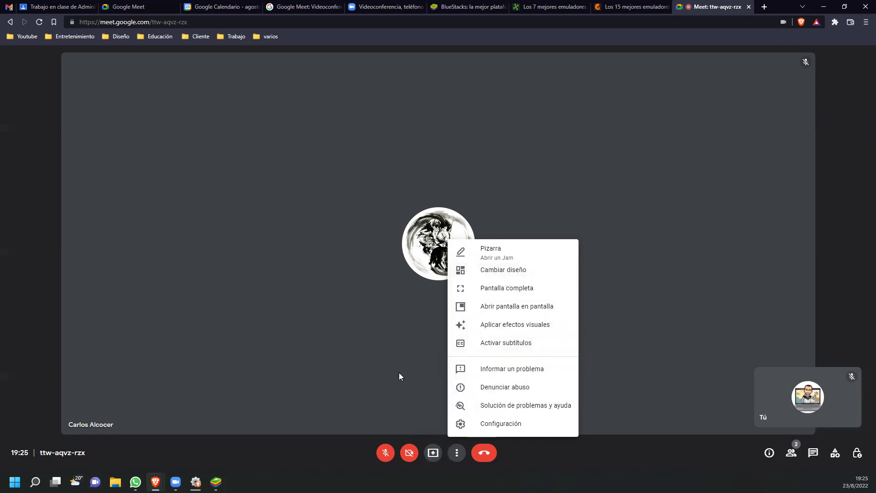
left_click(422, 434)
left_click(431, 453)
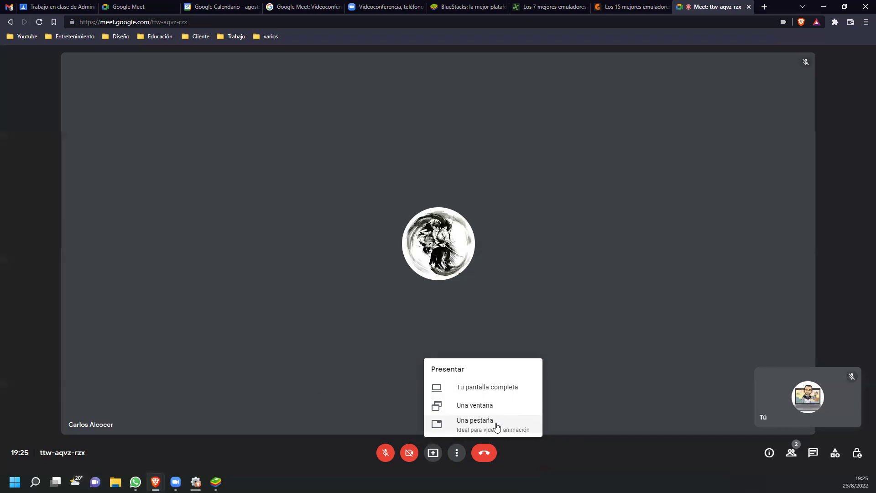
left_click(796, 59)
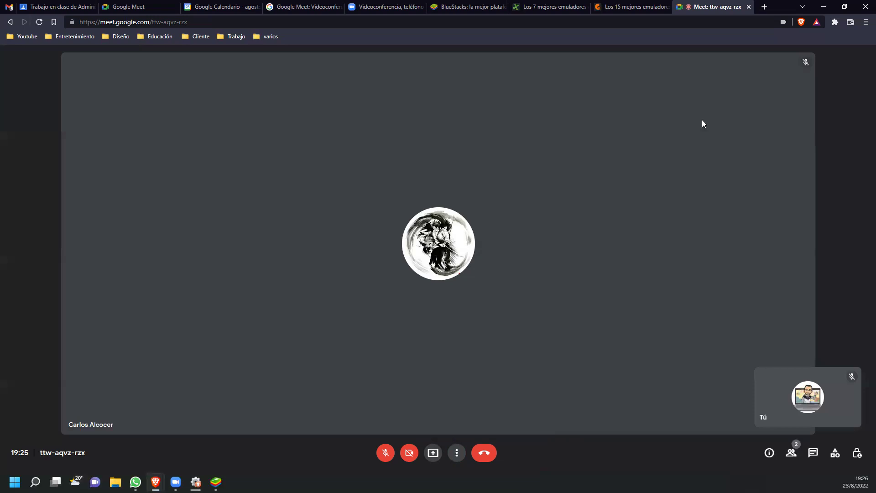
Switch to BlueStacks, review the Meet app's in-call options and its screen-sharing prompts, and cancel the sharing
key("alt+Tab")
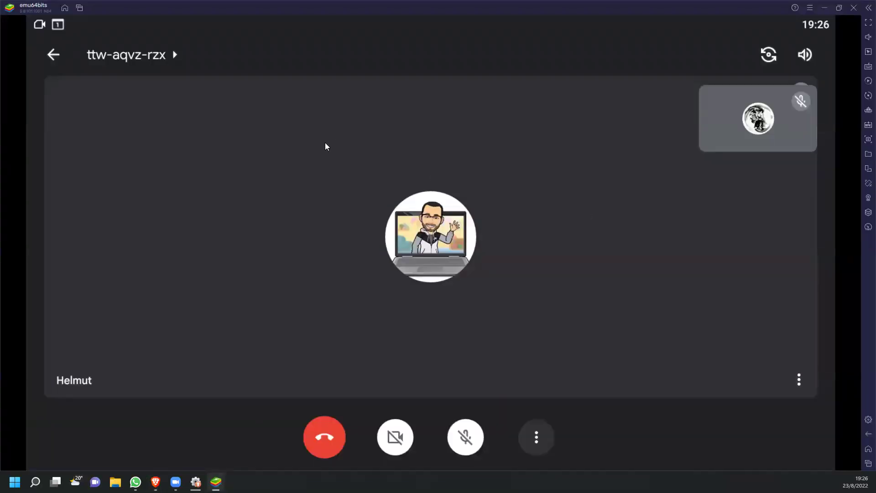
left_click(532, 433)
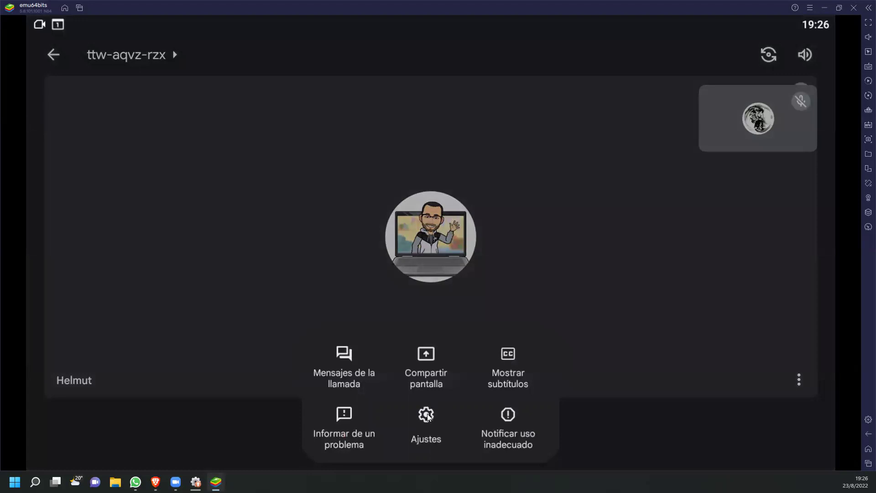
left_click(427, 373)
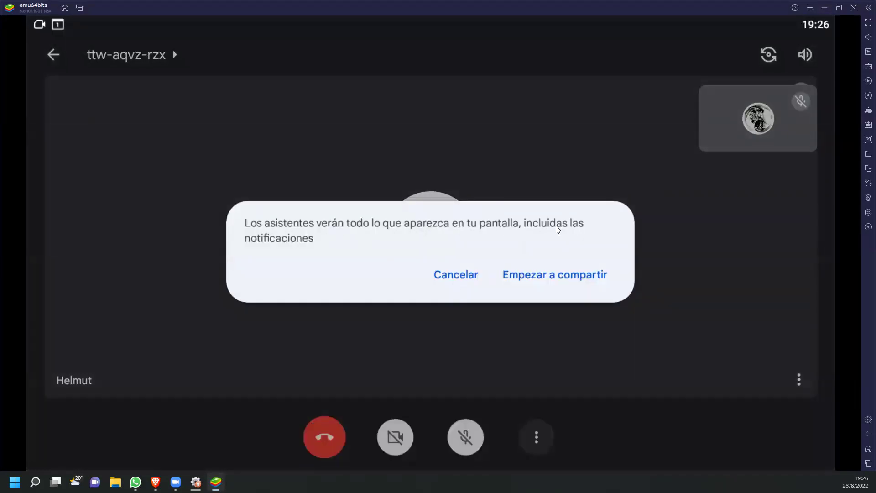
left_click(536, 275)
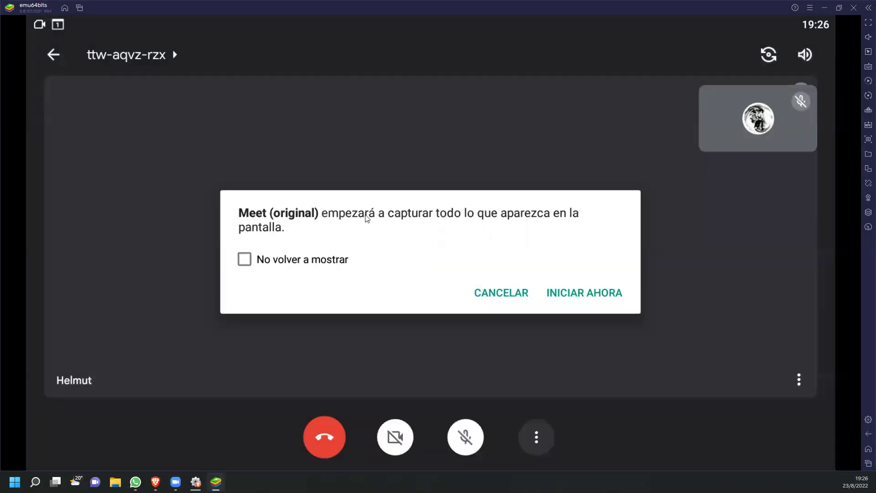
left_click(503, 296)
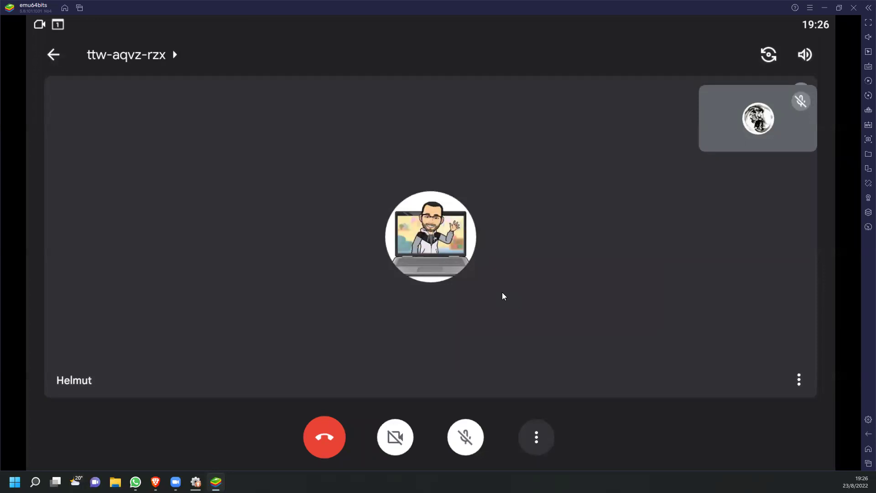
Switch back to the meeting in Brave and view its details and the participant list
mouse_move(155, 482)
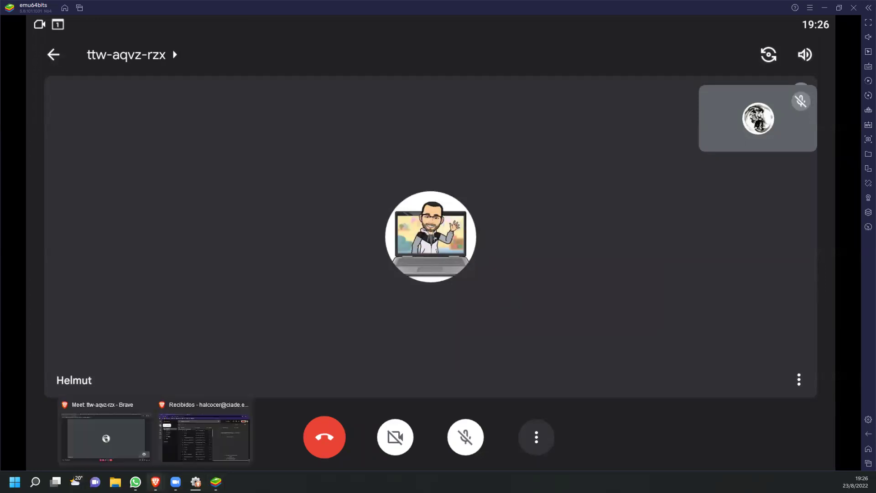
key("alt+Tab")
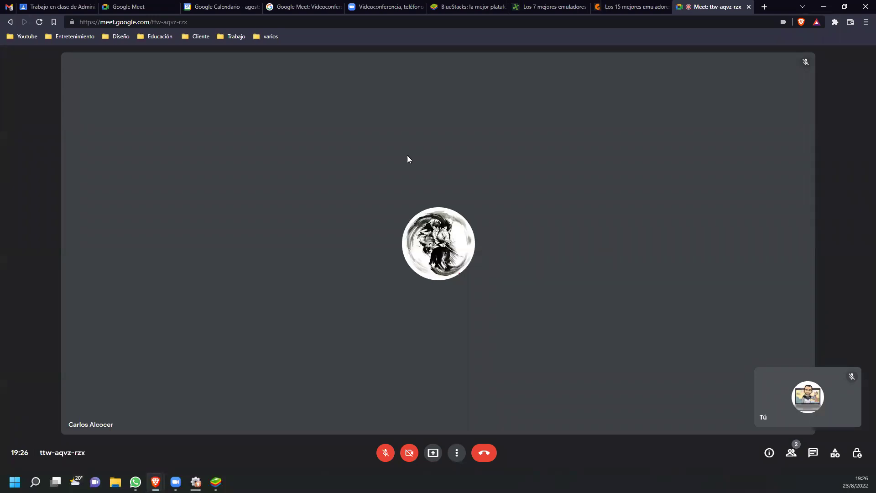
left_click(769, 453)
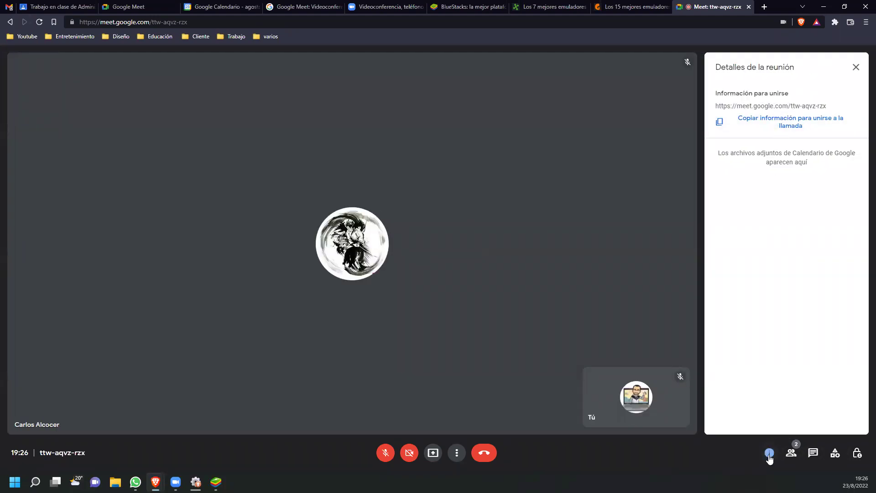
left_click(791, 453)
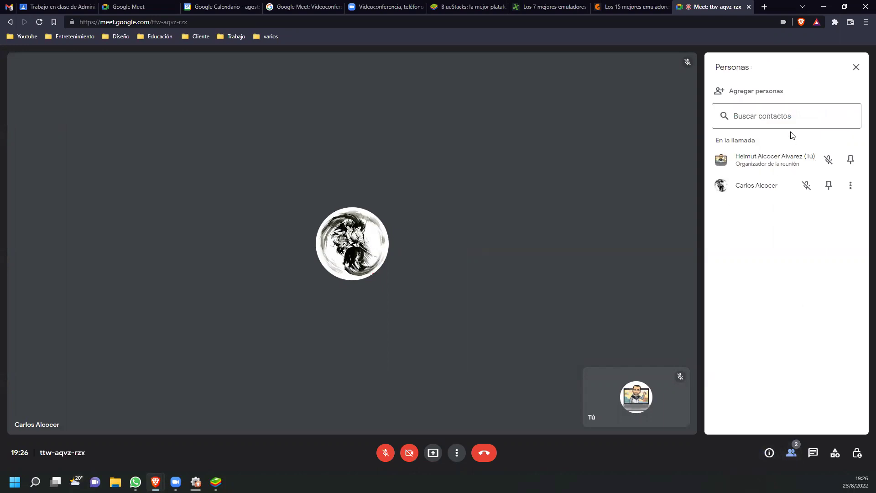
Review the suggested contacts for adding people and the other participant's options without inviting anyone
left_click(773, 93)
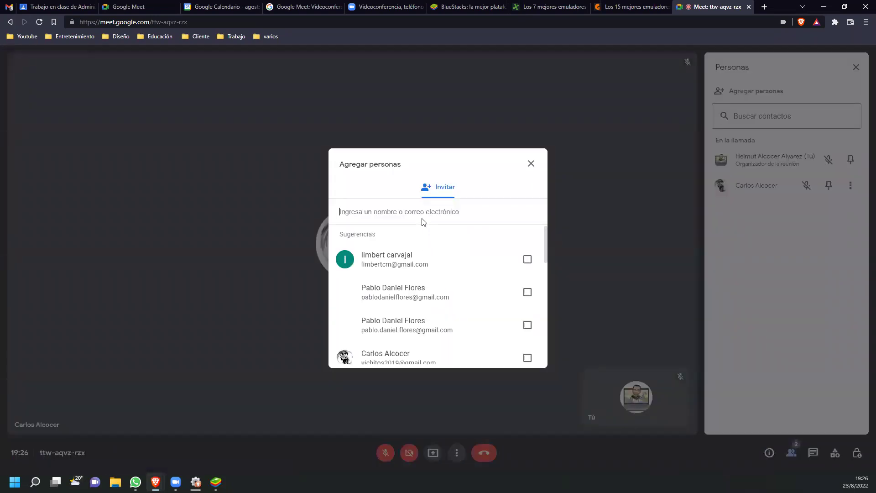
scroll(447, 296, "down", 2)
scroll(447, 296, "down", 5)
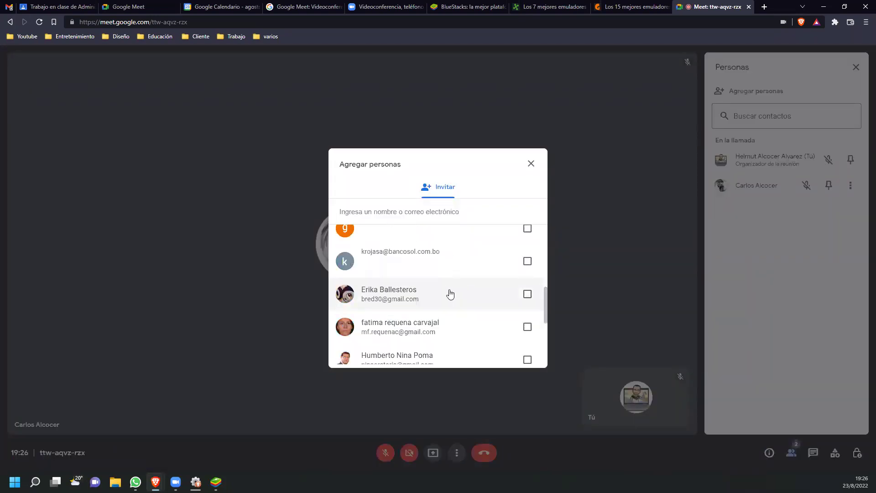
left_click(531, 164)
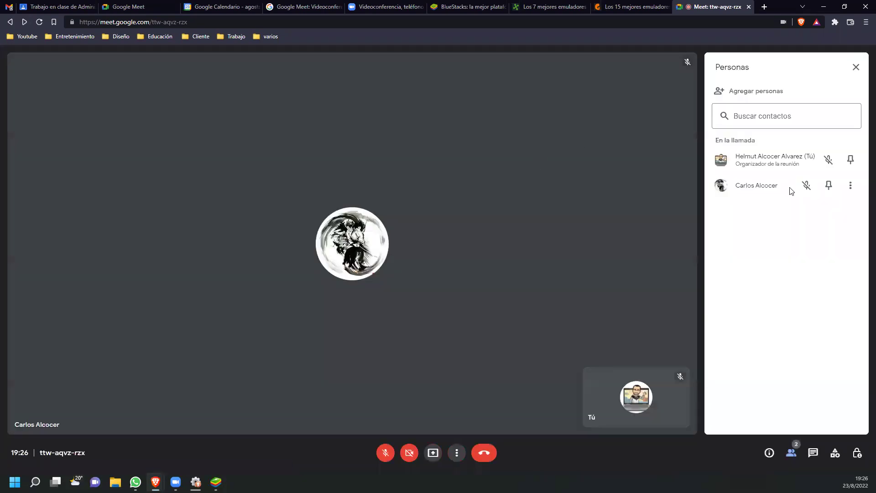
left_click(850, 186)
left_click(815, 196)
Send the message "hola" to everyone in the meeting chat
left_click(813, 454)
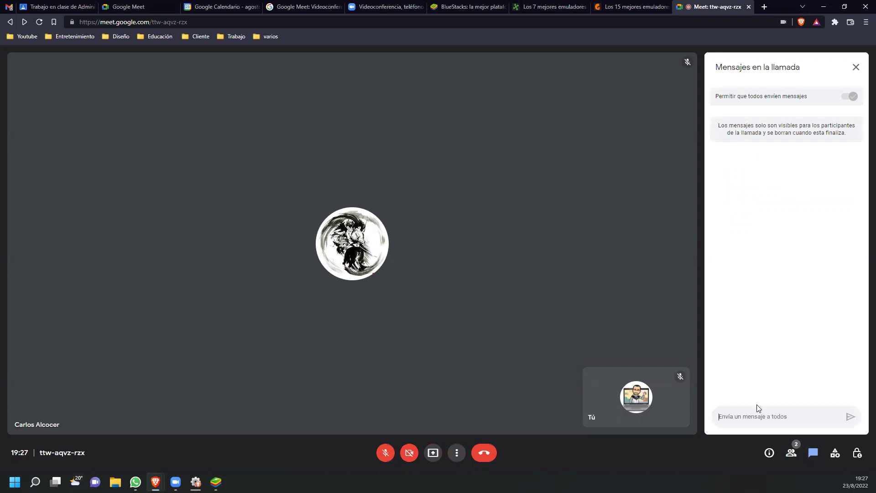
type("hola")
key("Return")
Review the meeting's available activities and the organizer controls
left_click(835, 452)
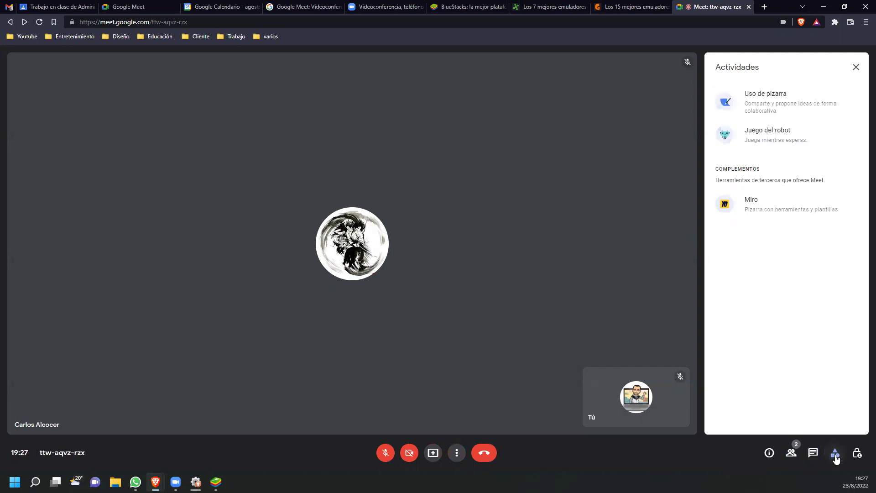
left_click(856, 453)
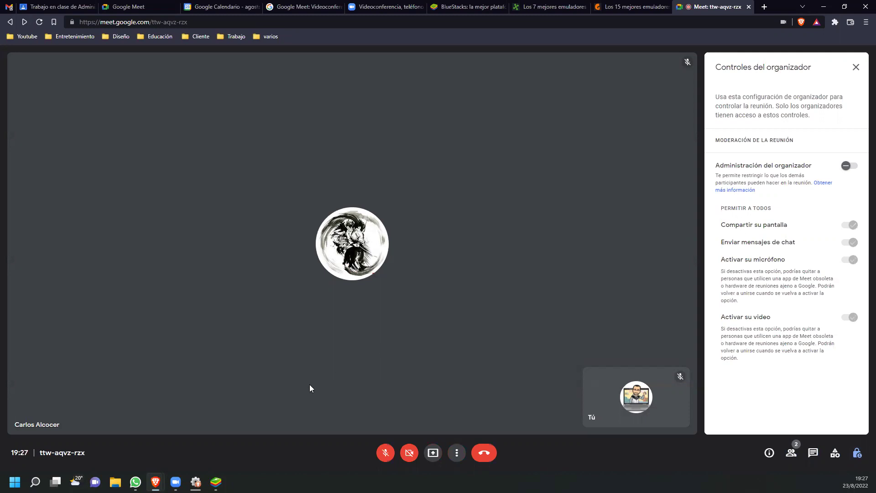
Switch to BlueStacks and share the participant's screen with everyone in the meeting
left_click(216, 481)
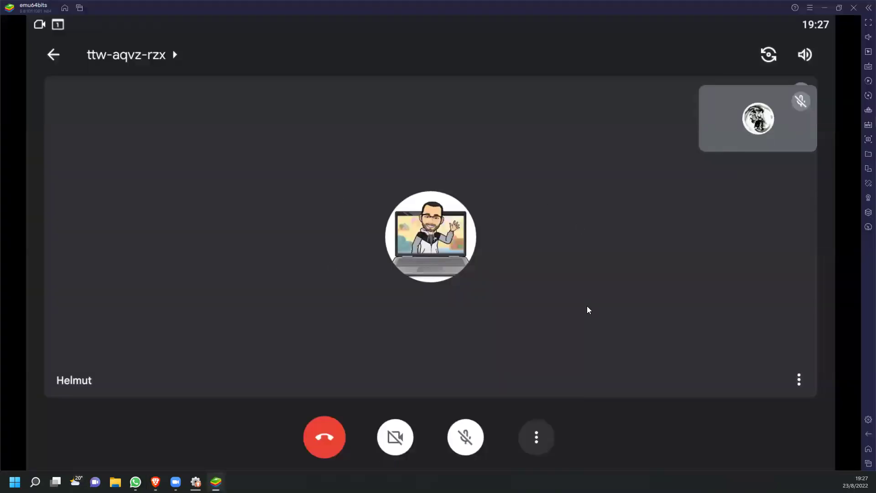
left_click(538, 442)
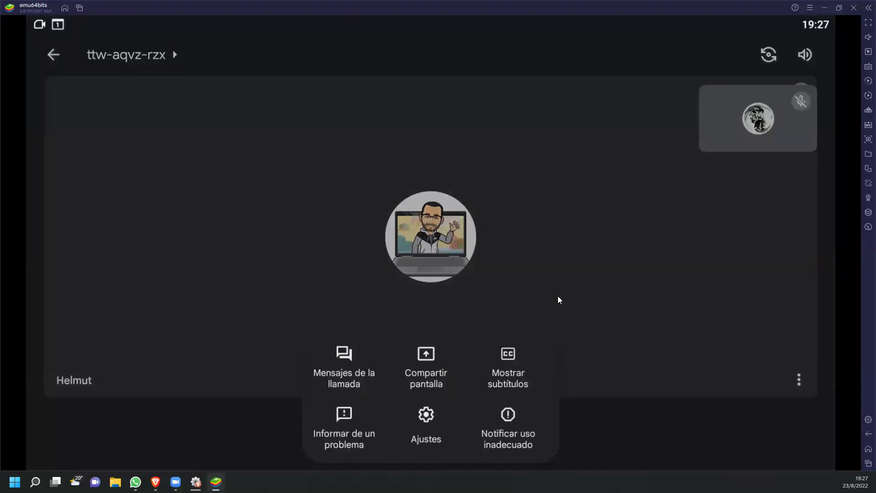
left_click(595, 275)
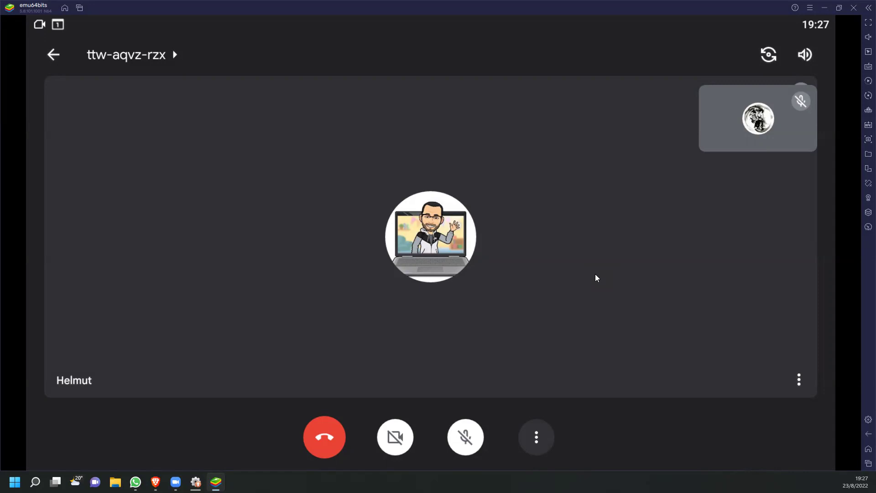
left_click(535, 430)
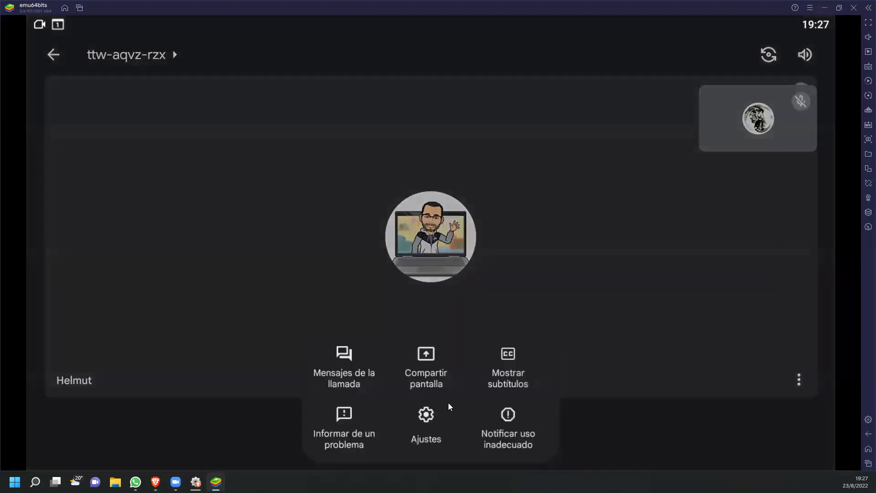
left_click(416, 358)
left_click(545, 275)
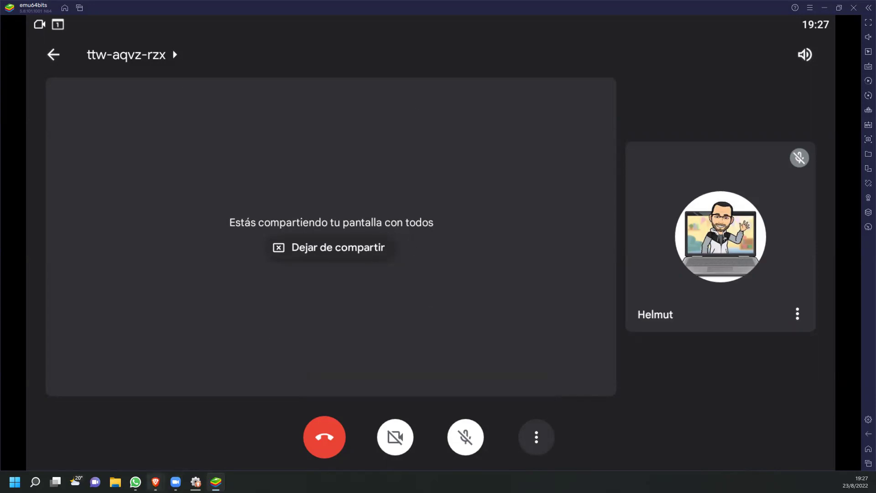
View the shared screen from the host's meeting in Brave, and return to BlueStacks to stop sharing
mouse_move(156, 481)
left_click(124, 455)
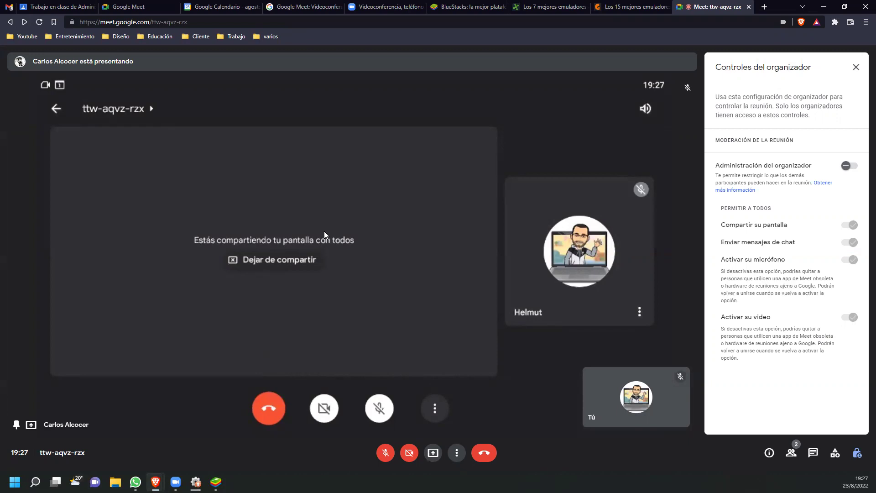
mouse_move(216, 481)
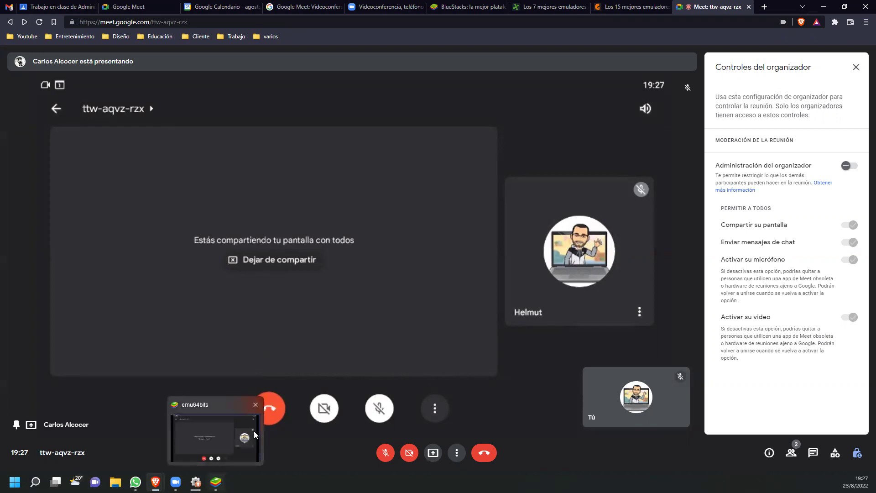
left_click(216, 479)
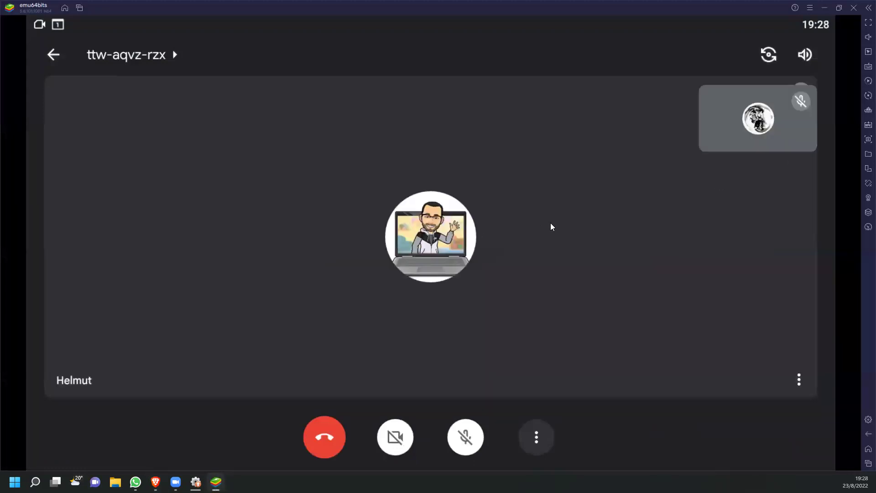
Return to the meeting in Brave and reopen the organizer controls
mouse_move(156, 481)
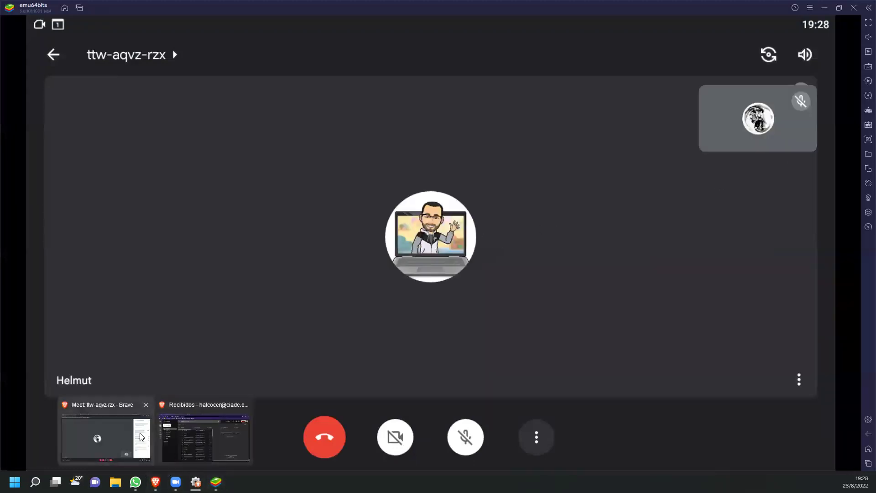
left_click(136, 431)
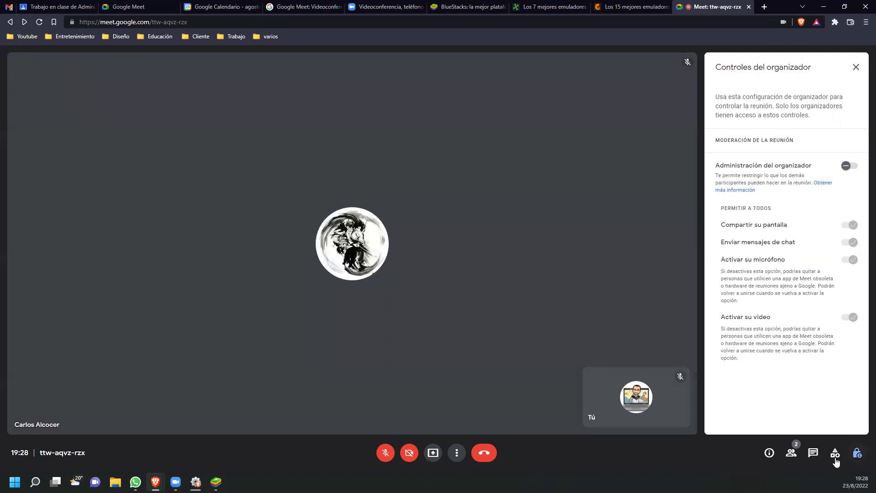
left_click(856, 453)
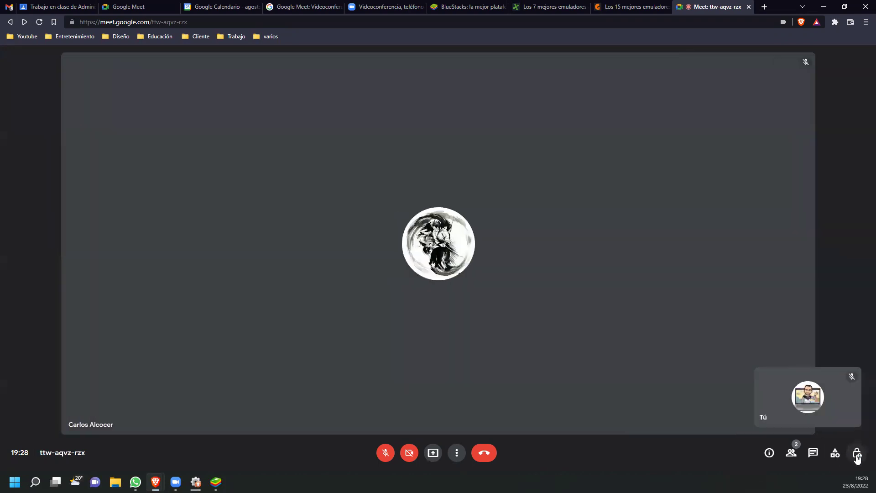
left_click(856, 453)
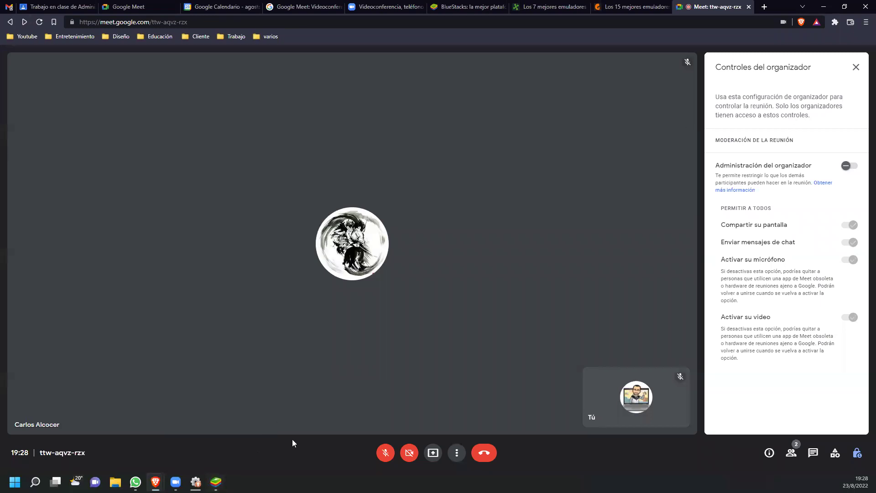
Switch to BlueStacks and review the options available to the participant for the host's tile
left_click(216, 482)
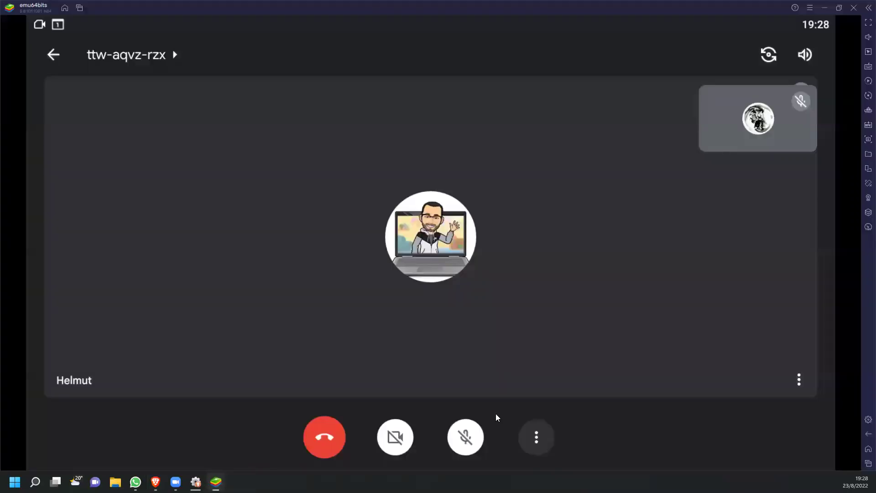
left_click(799, 380)
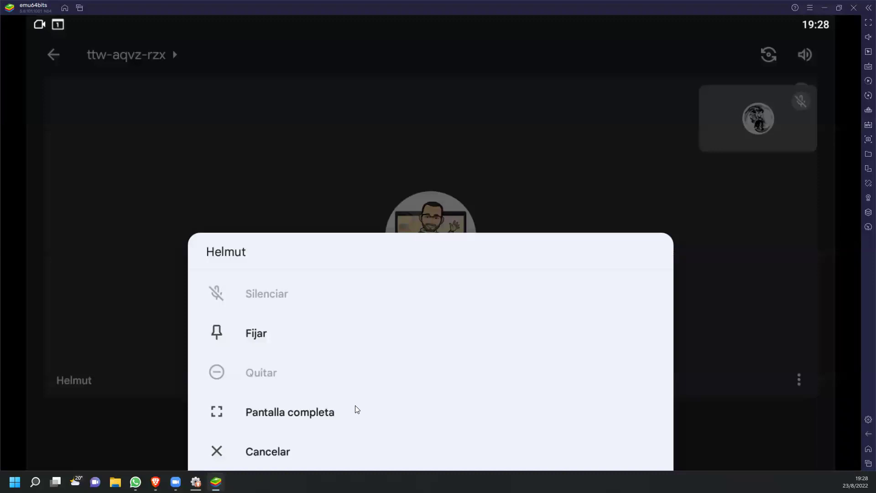
left_click(732, 218)
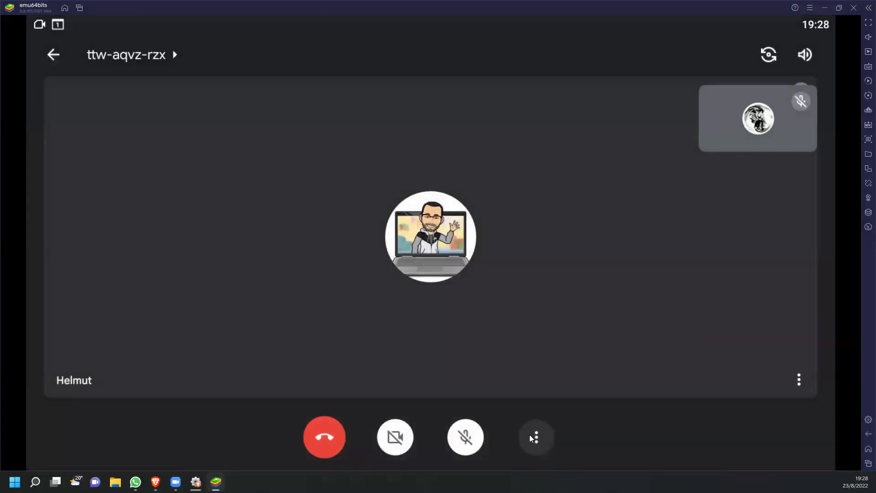
In the Brave meeting, enable organizer management and disallow screen sharing, microphone and video for everyone
mouse_move(156, 482)
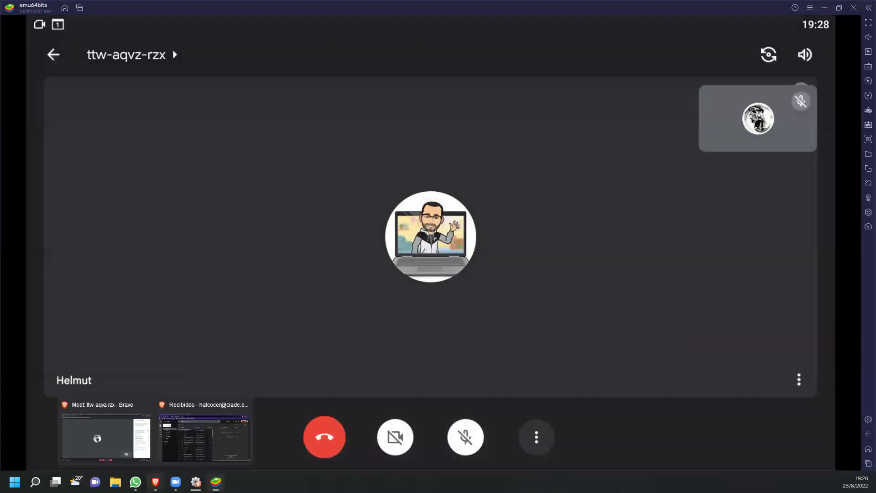
left_click(115, 426)
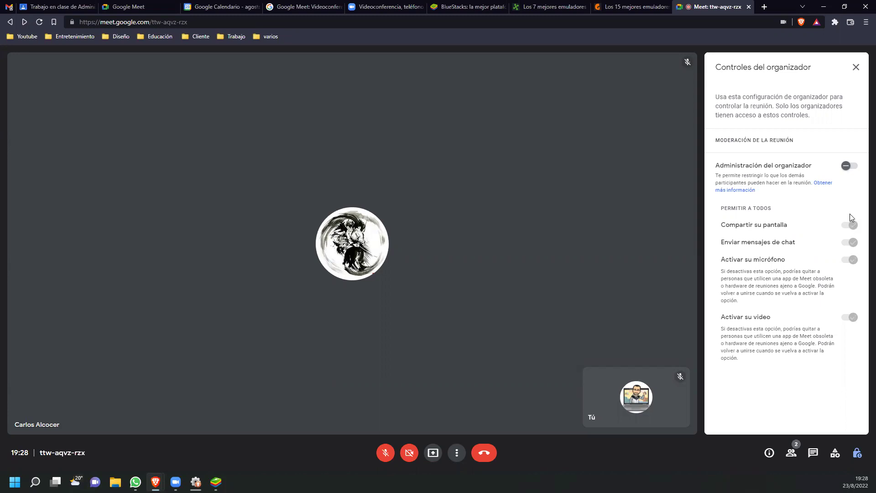
left_click(849, 165)
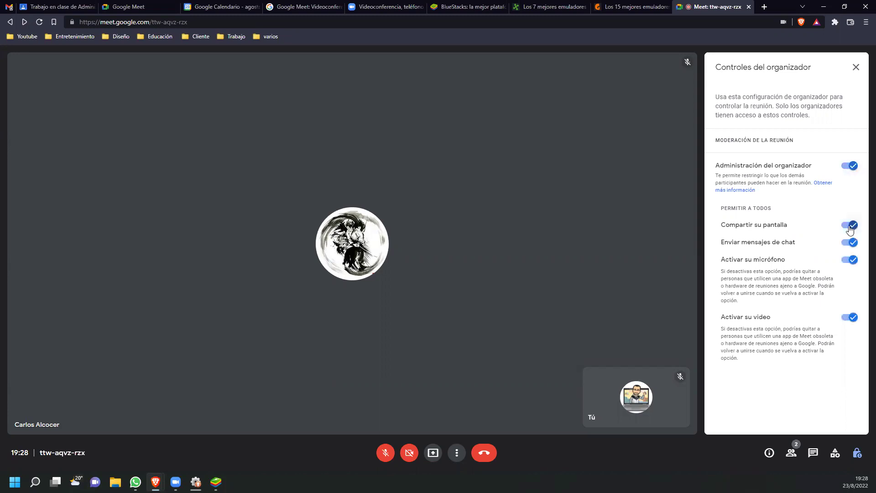
left_click(848, 231)
left_click(845, 262)
left_click(847, 317)
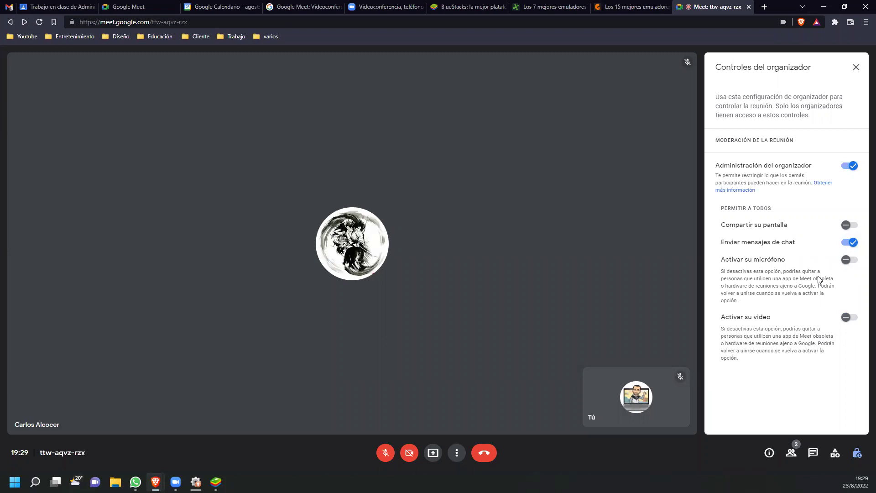
Switch to BlueStacks and try to share the participant's screen under the host's restrictions
mouse_move(216, 482)
left_click(216, 431)
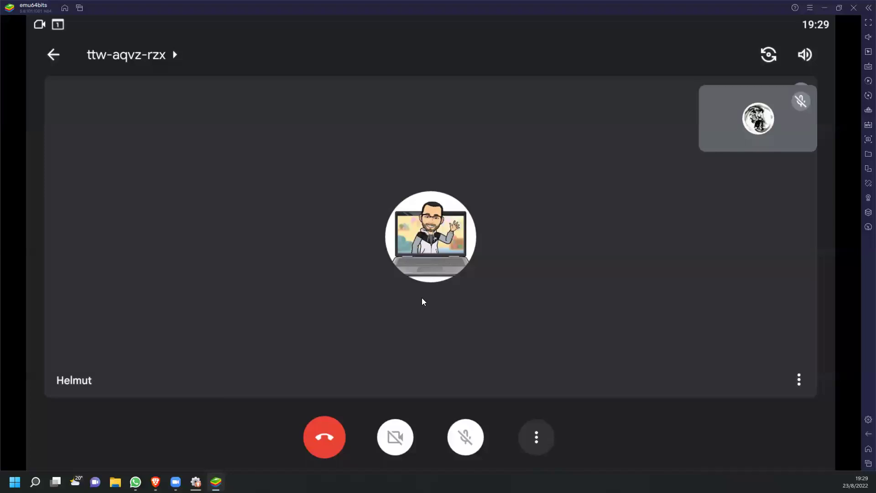
left_click(535, 432)
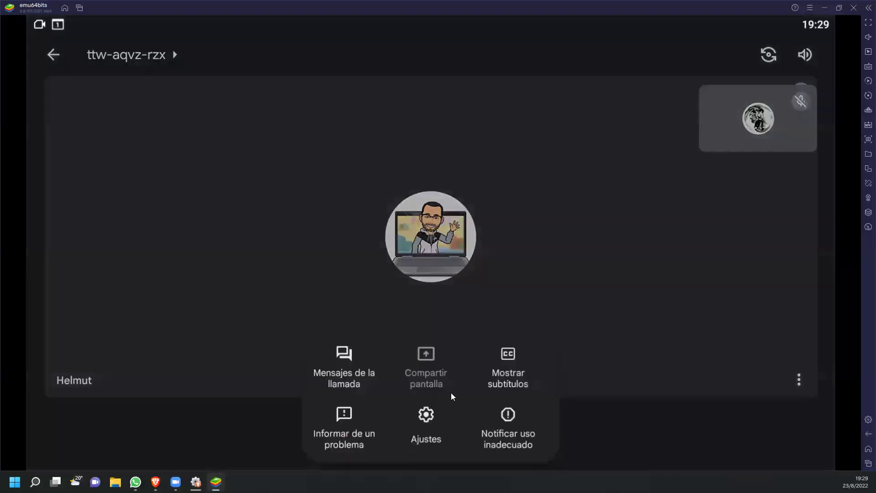
left_click(431, 363)
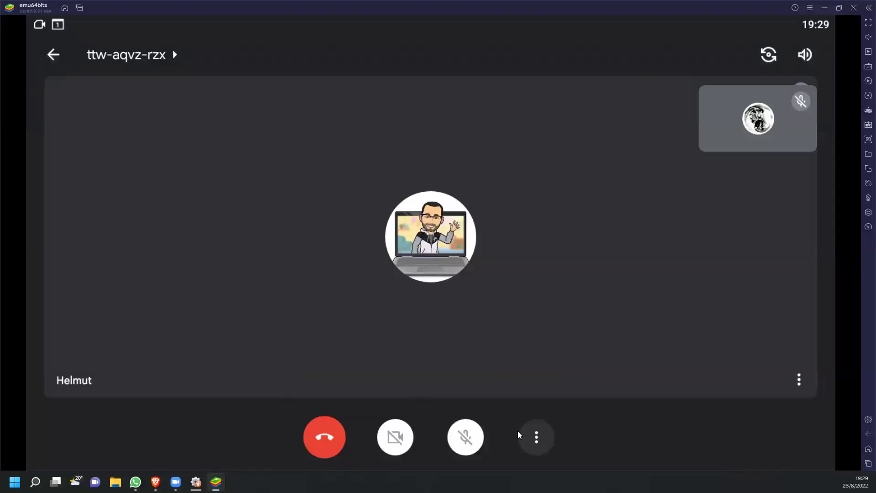
left_click(536, 437)
left_click(436, 375)
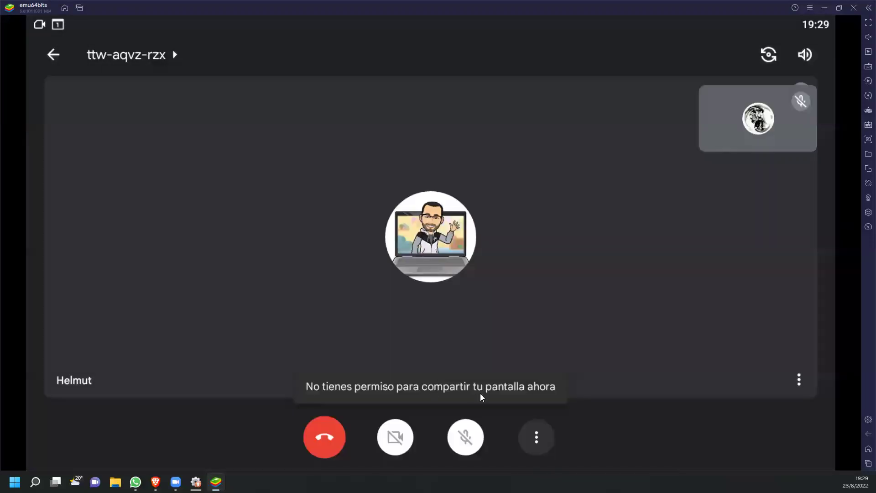
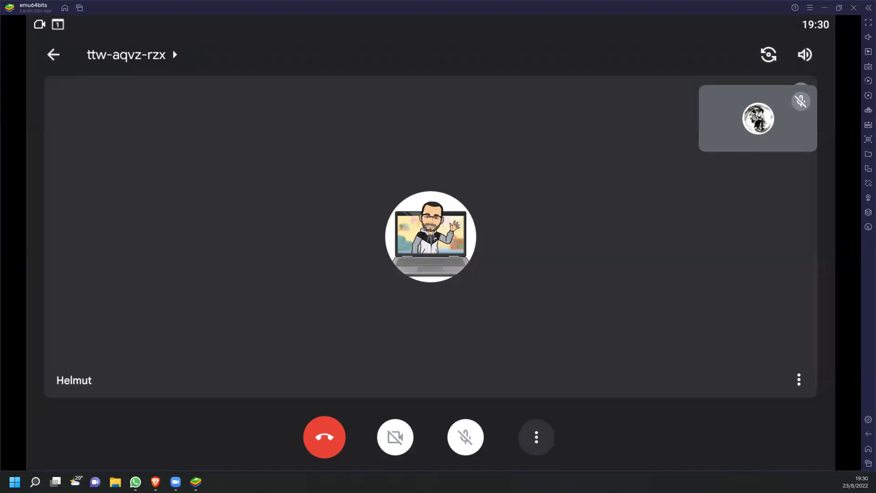
Return to the meeting in Brave and end the call for everyone
mouse_move(155, 482)
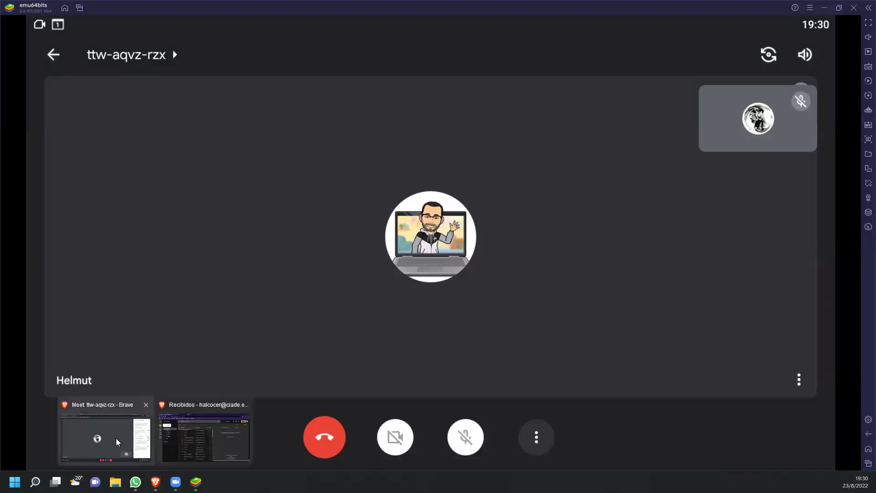
left_click(116, 438)
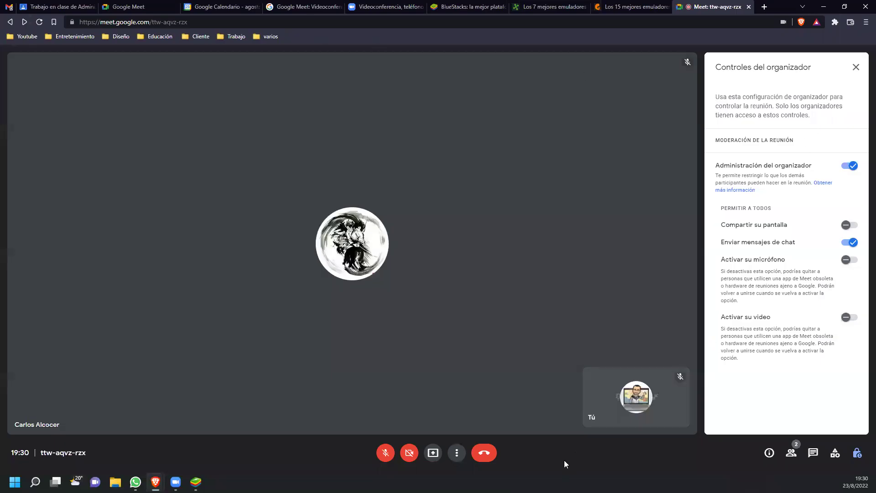
left_click(484, 453)
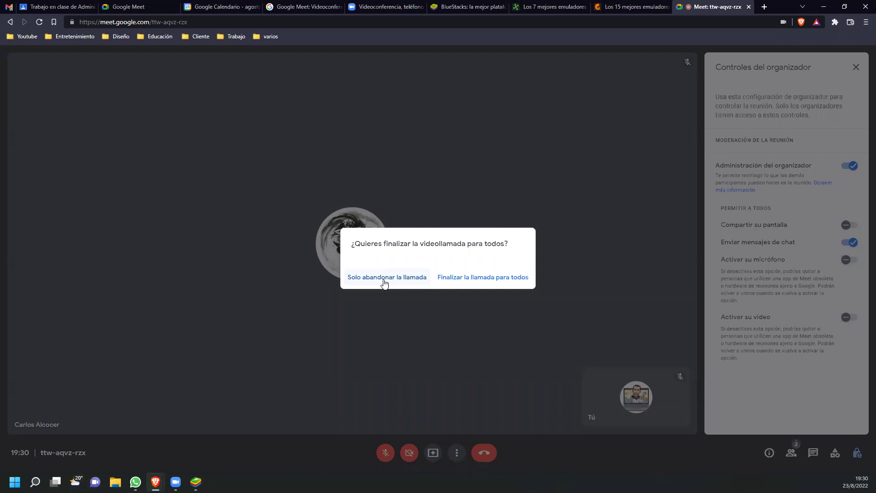
left_click(478, 278)
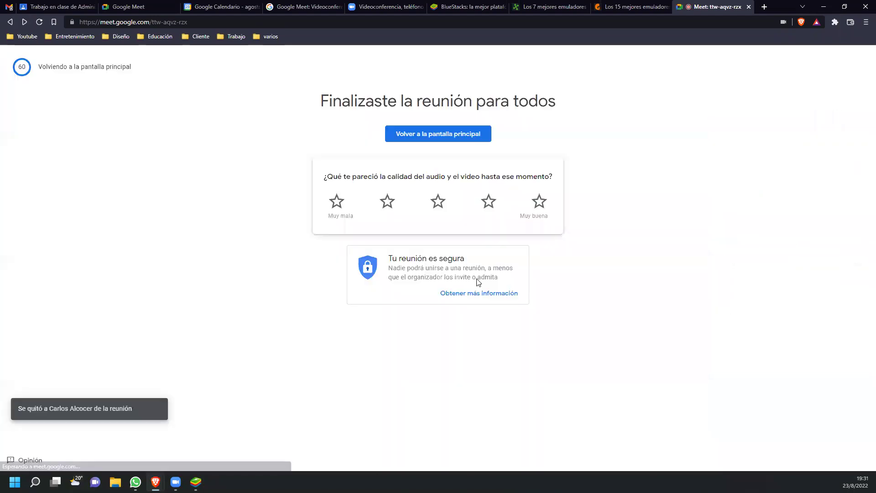
Switch to BlueStacks and dismiss the meeting-ended notice and the audio and video quality survey
left_click(196, 481)
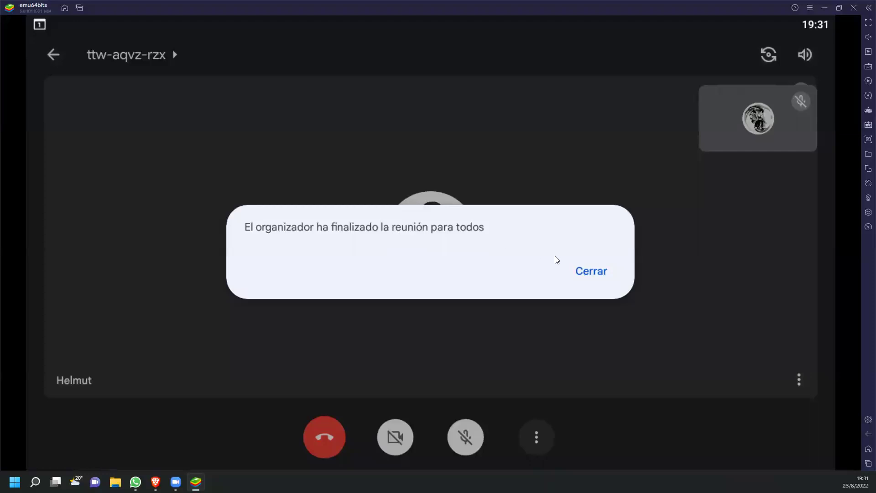
left_click(594, 271)
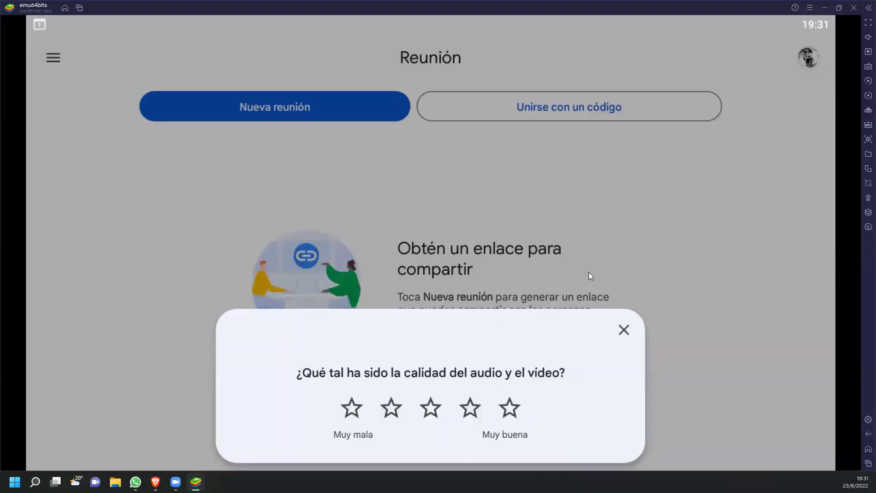
left_click(623, 330)
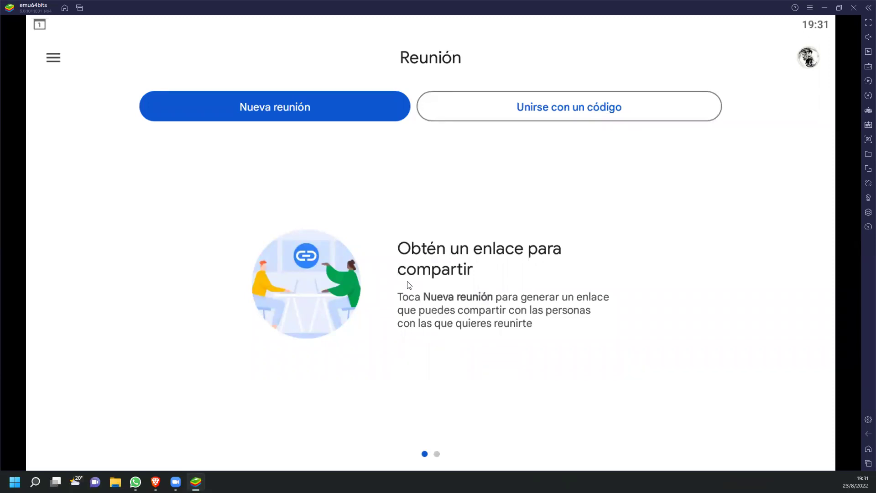
Start a new instant meeting from the Meet app and turn off the camera
left_click(296, 106)
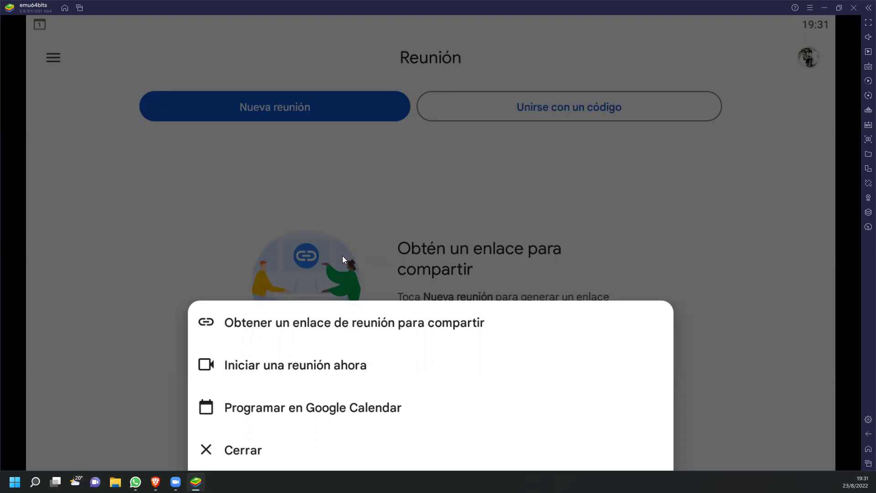
left_click(296, 367)
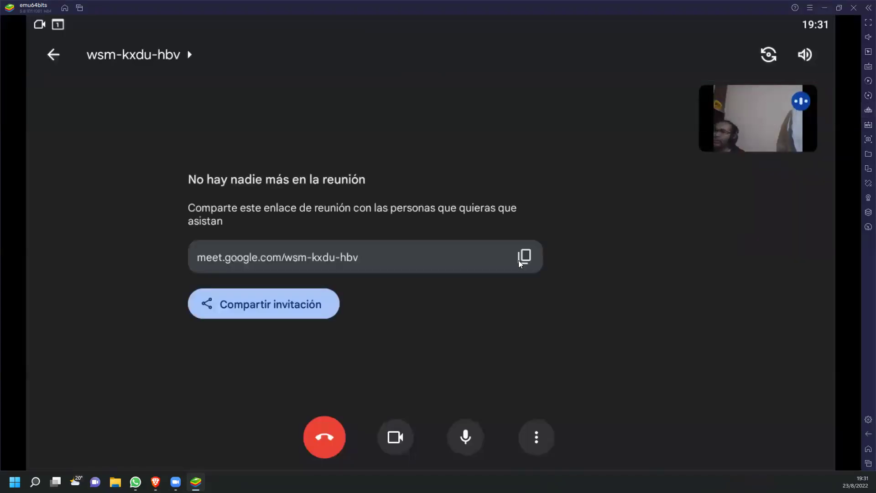
left_click(398, 437)
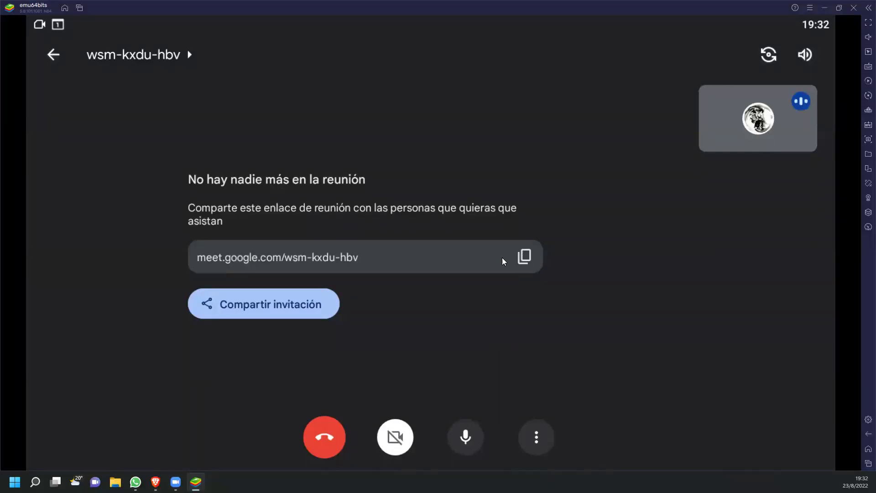
Copy the new meeting's link and switch to the Google Meet home page in Brave
left_click(532, 263)
left_click(679, 197)
mouse_move(155, 482)
left_click(137, 438)
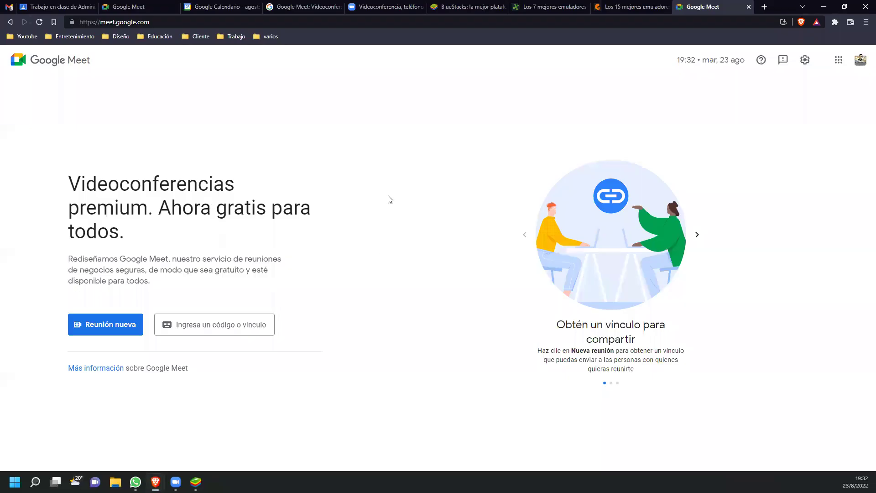
Paste the copied meeting link into the code field, remove its meet.google.com/ prefix, and continue to the meeting's join screen
left_click(244, 326)
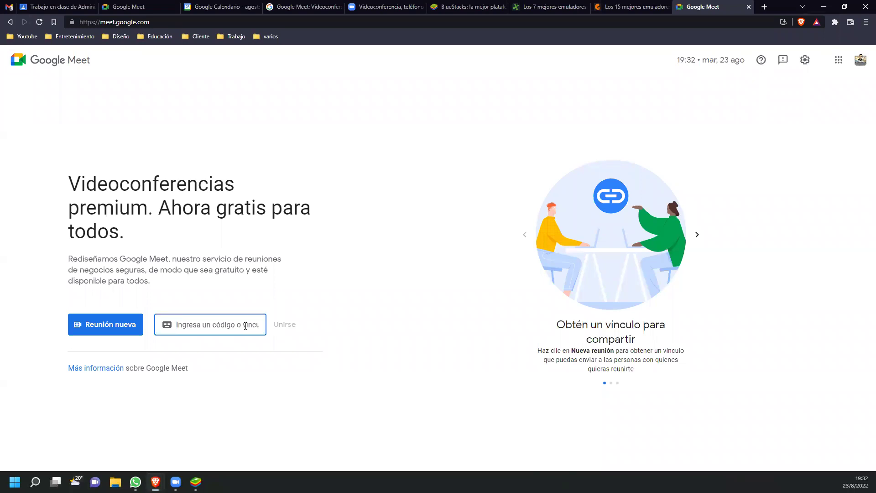
key("ctrl+v")
left_click_drag(201, 325, 123, 325)
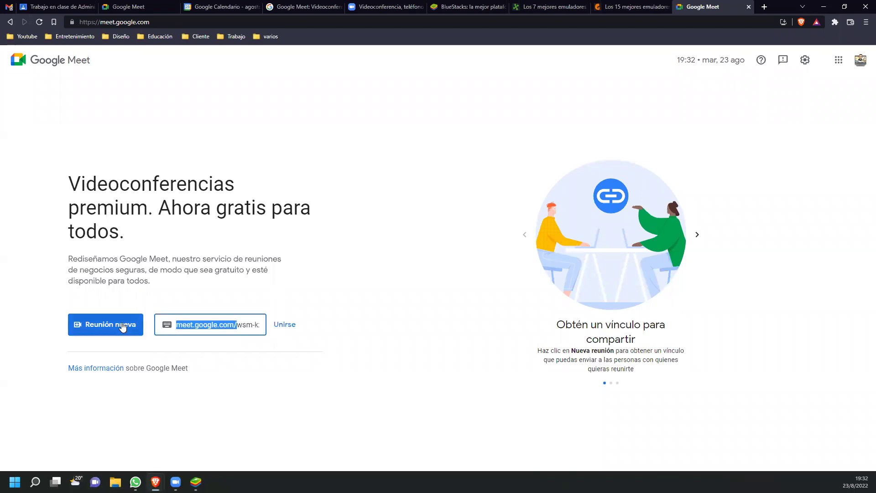
key("BackSpace")
left_click(299, 325)
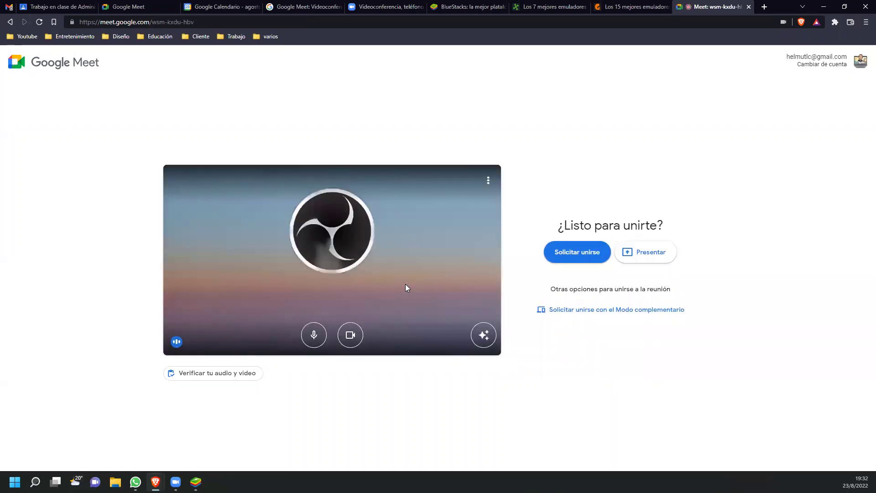
Turn off the microphone and camera and request to join the meeting
left_click(313, 335)
left_click(349, 336)
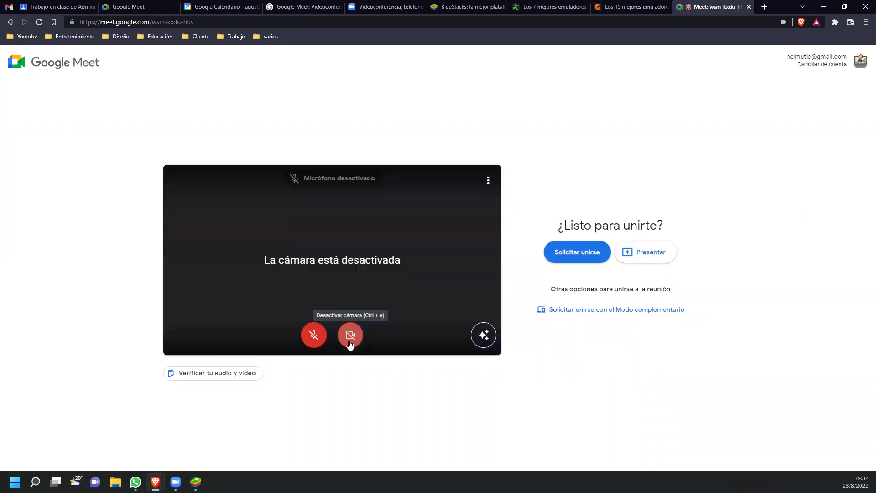
left_click(577, 255)
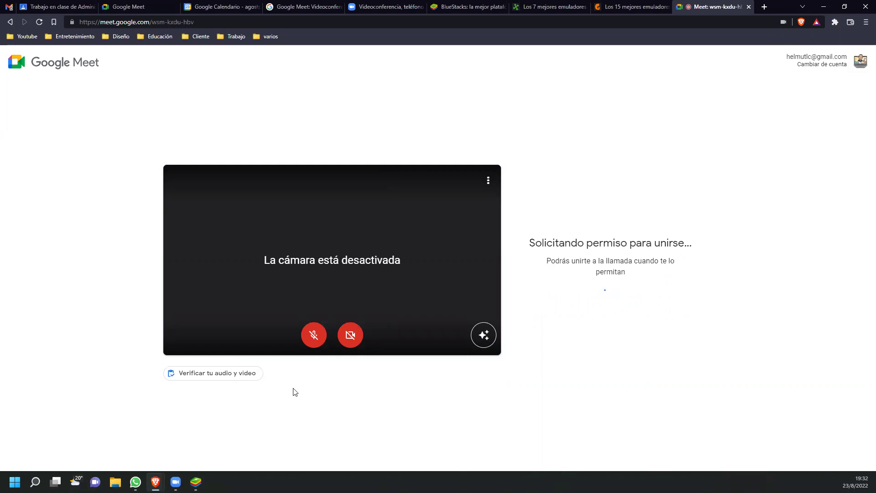
Switch to BlueStacks, admit the waiting participant to the call, and mute the host's microphone
left_click(196, 482)
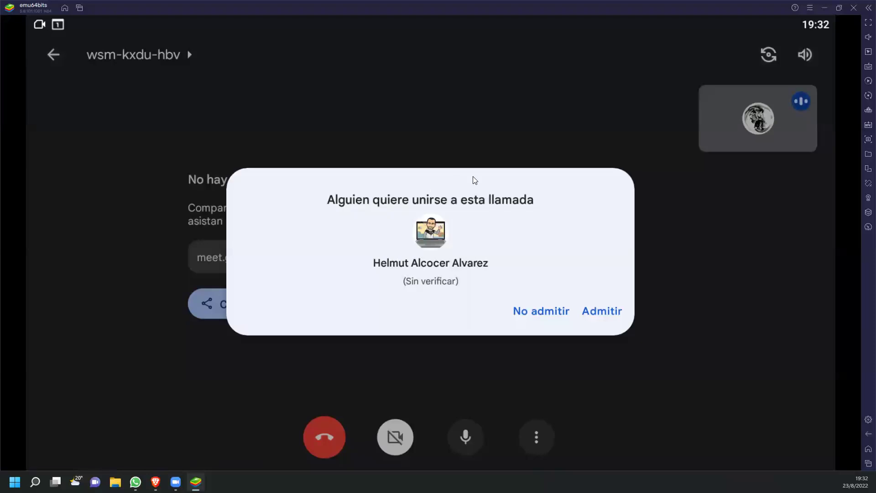
left_click(595, 313)
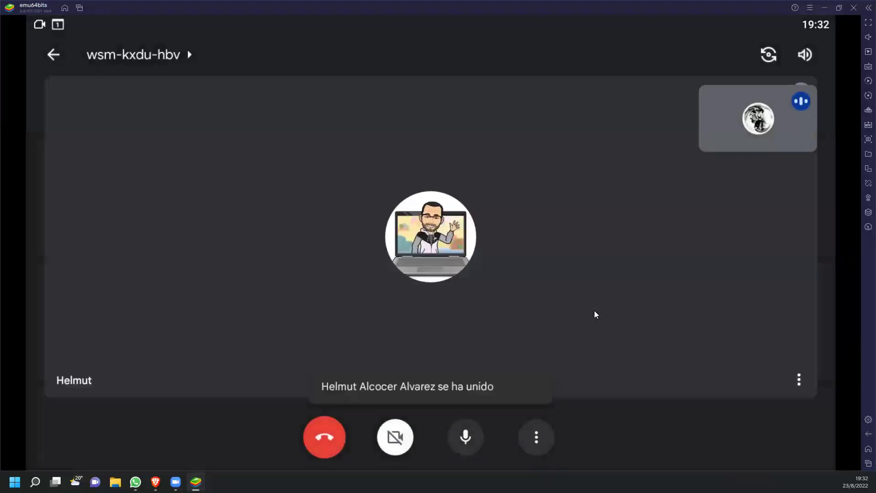
left_click(468, 438)
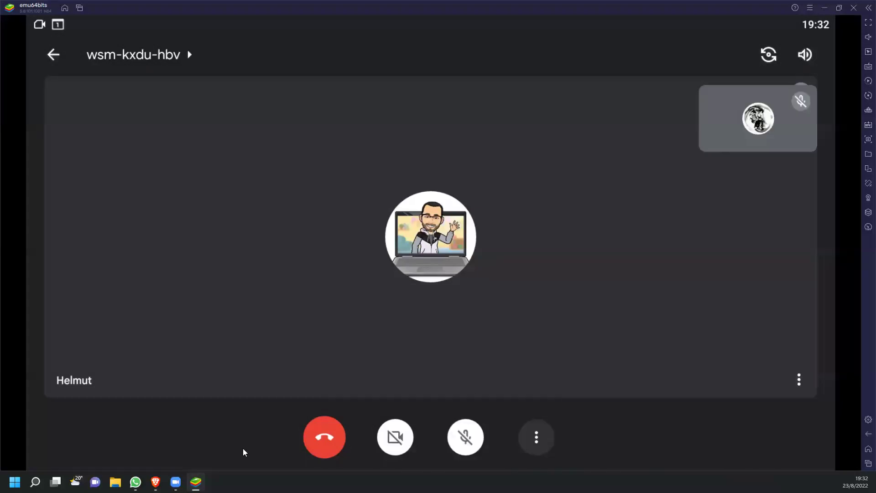
Switch to the meeting in Brave and check which presentation options the participant has
mouse_move(155, 481)
left_click(112, 449)
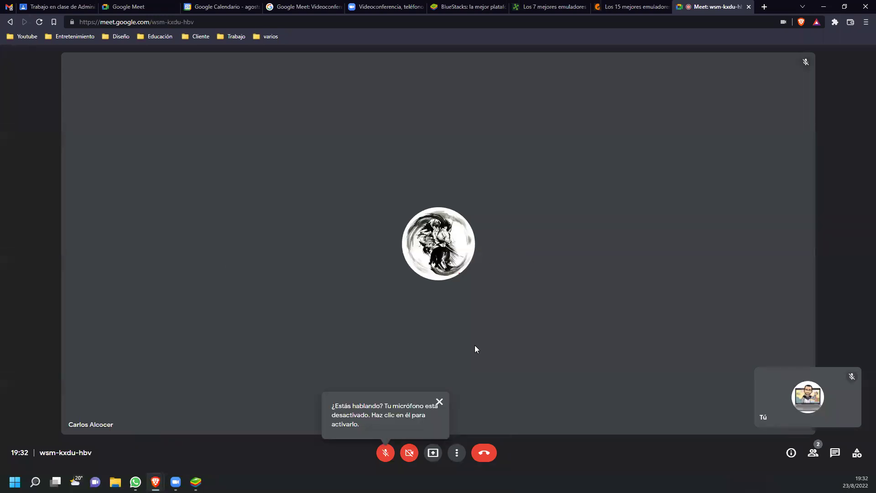
left_click(432, 452)
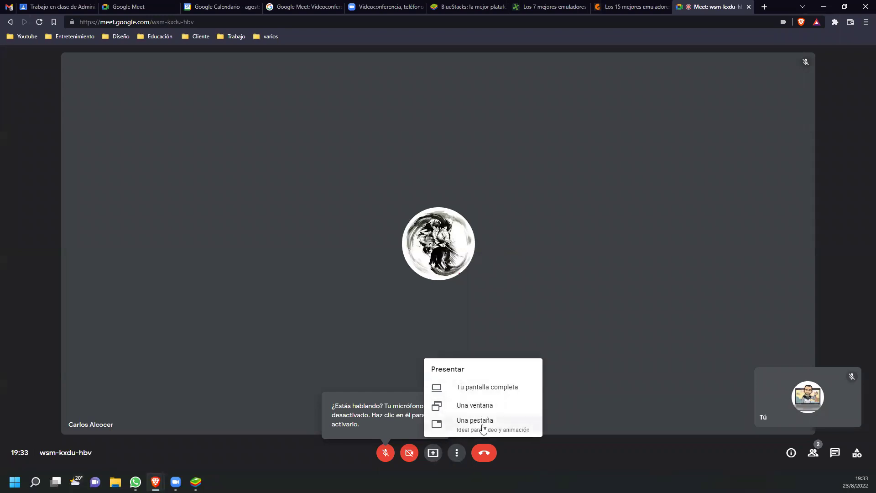
left_click(605, 317)
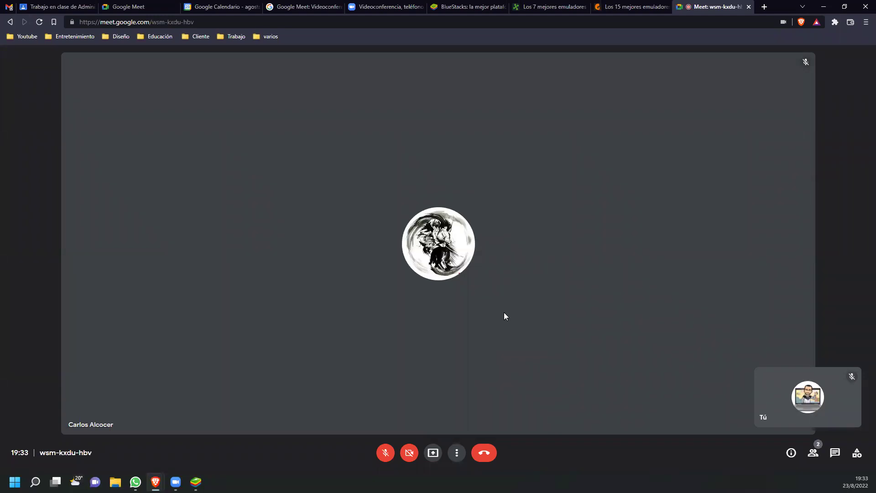
Switch to BlueStacks and review the call's Ajustes page, then return to the call
mouse_move(196, 481)
left_click(195, 437)
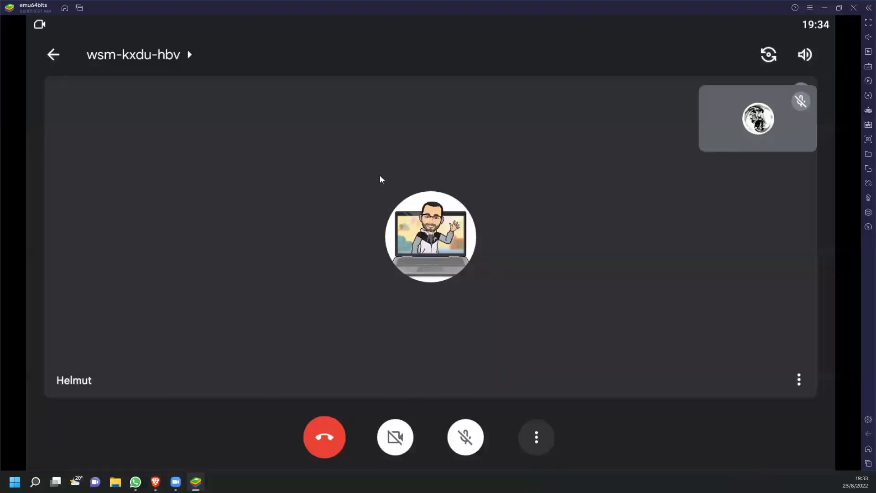
left_click(534, 437)
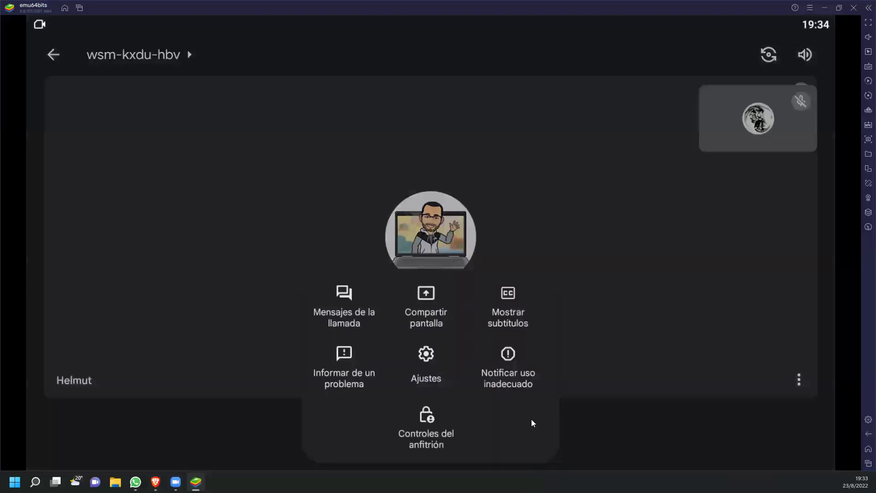
left_click(426, 353)
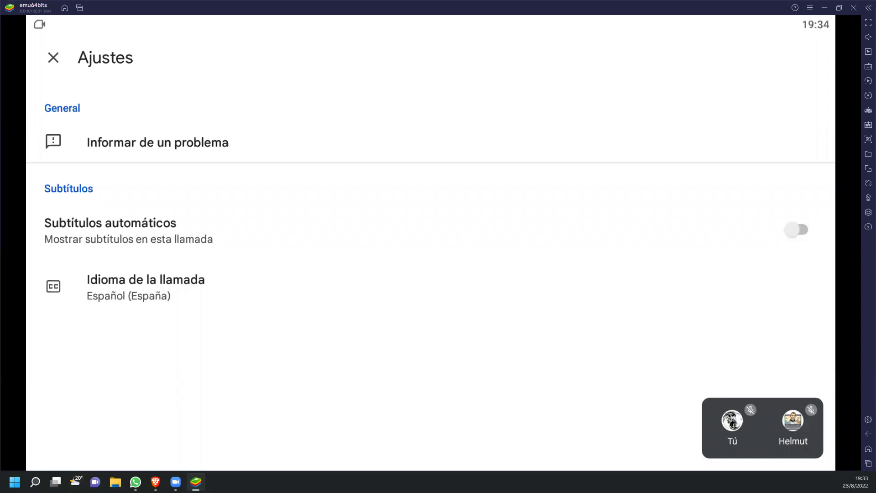
left_click(52, 59)
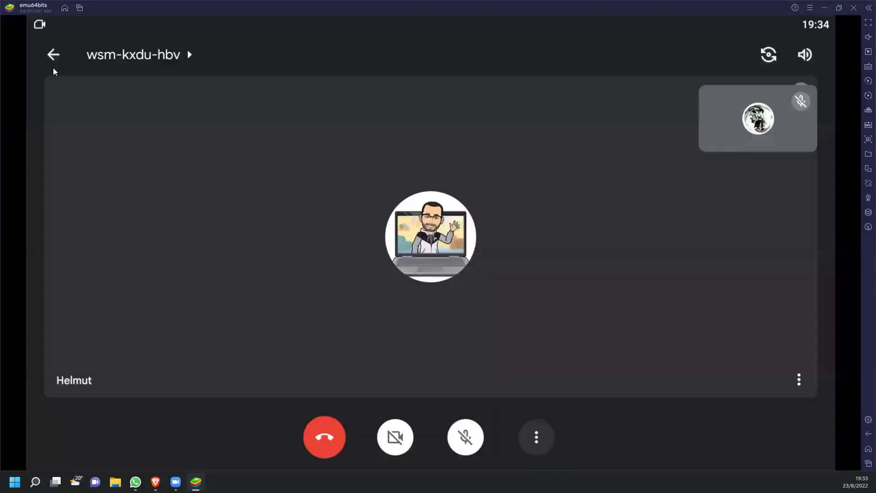
Review the actions available for the joined participant and the call's additional options, closing both without choosing anything
left_click(797, 381)
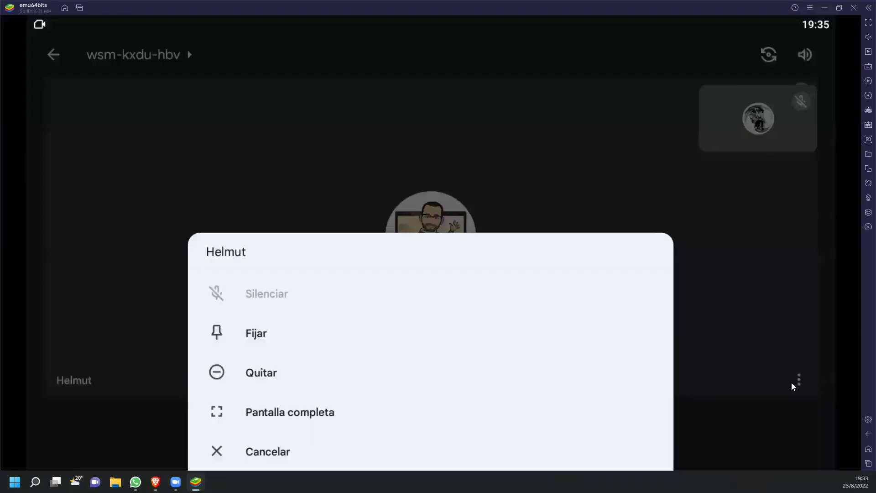
left_click(798, 208)
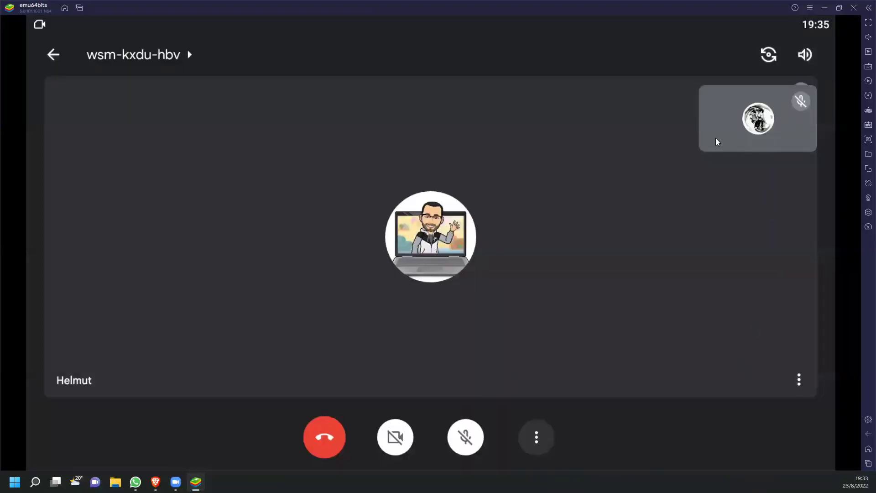
left_click(537, 437)
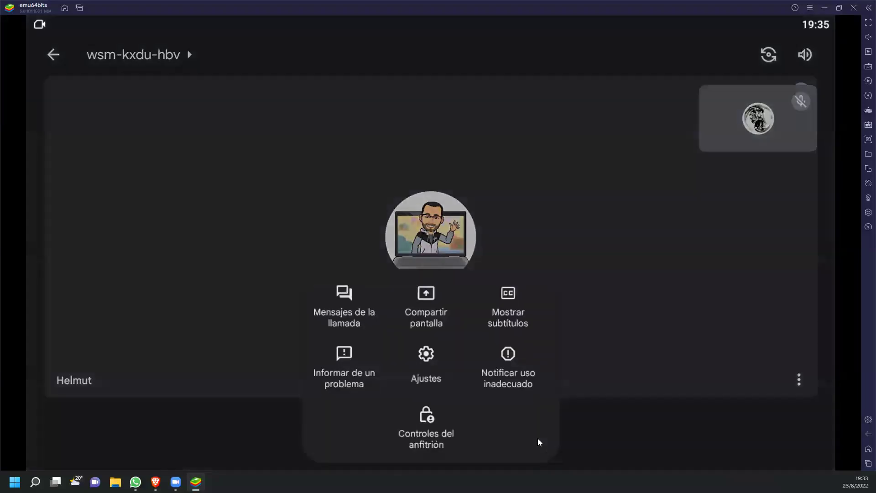
left_click(626, 335)
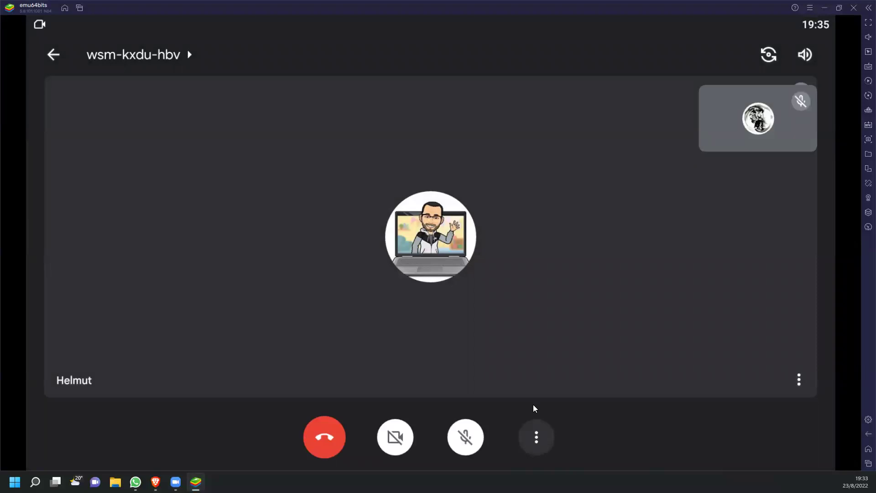
In the host controls, enable Gestión de anfitriones and disable Compartir la pantalla for everyone, then return to the call
left_click(536, 437)
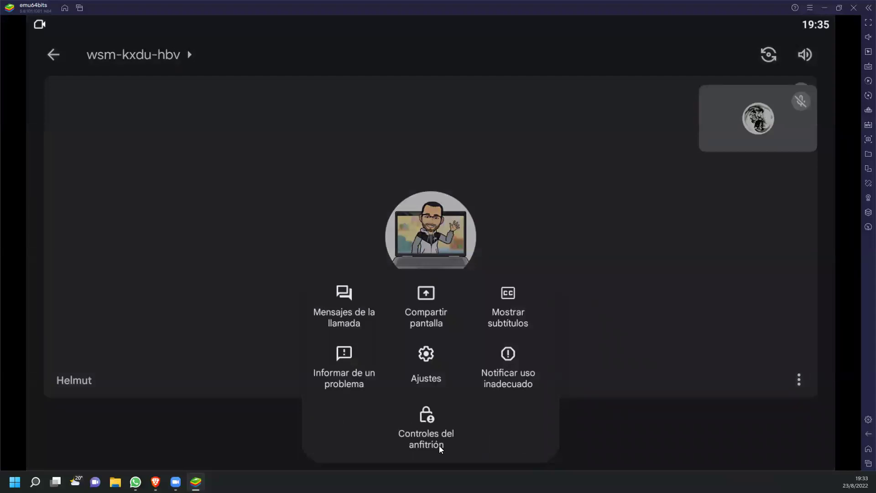
left_click(430, 435)
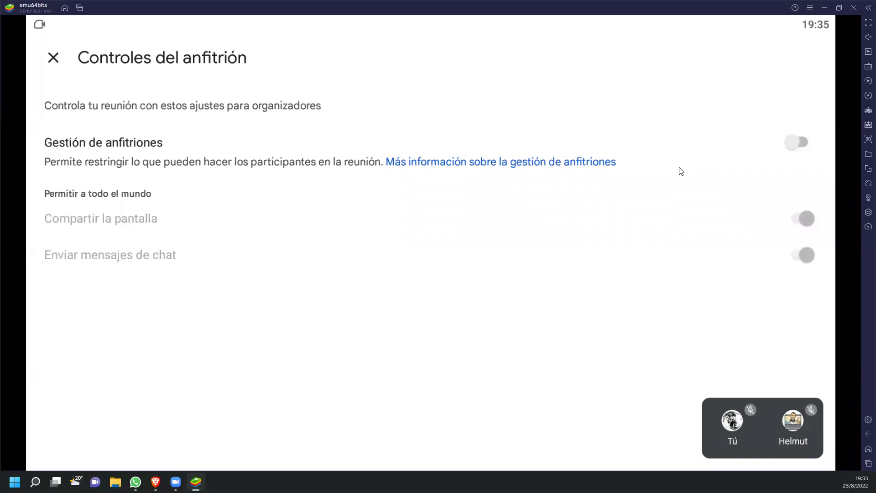
left_click(801, 142)
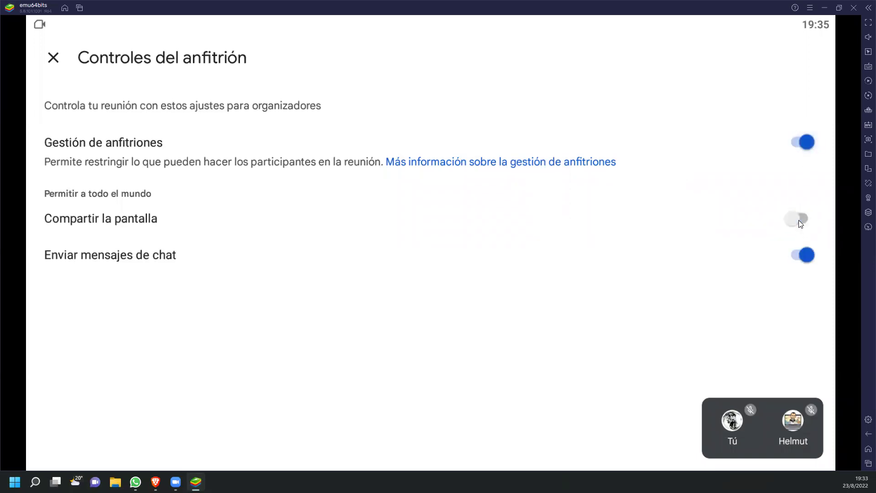
left_click(53, 57)
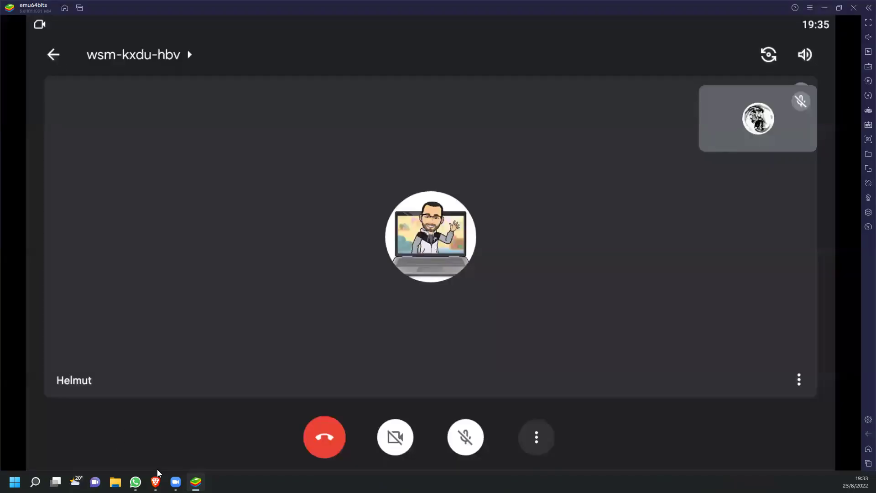
Switch to Brave, view the meeting in full screen and exit it, then check the participant's remaining options and presentation control
mouse_move(155, 482)
left_click(131, 452)
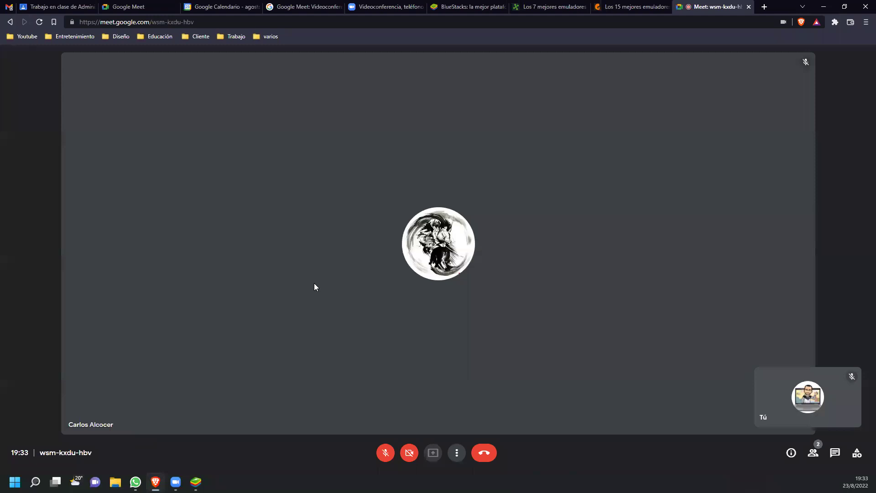
left_click(456, 453)
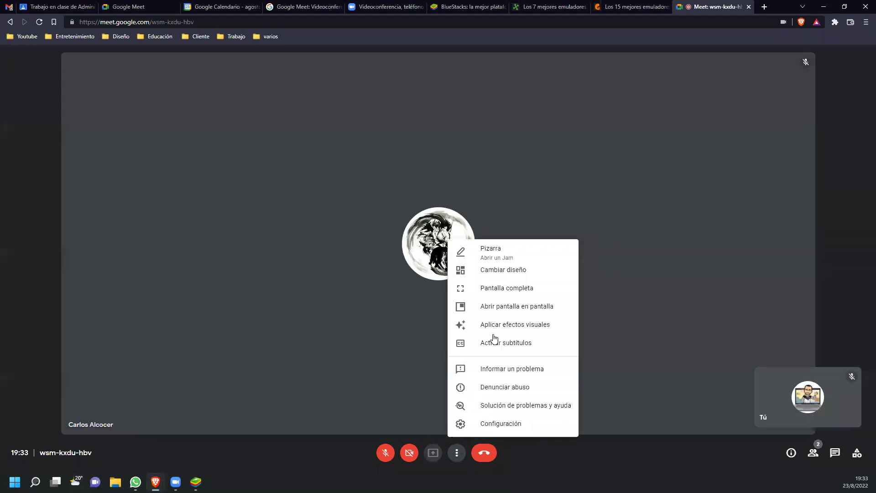
left_click(502, 288)
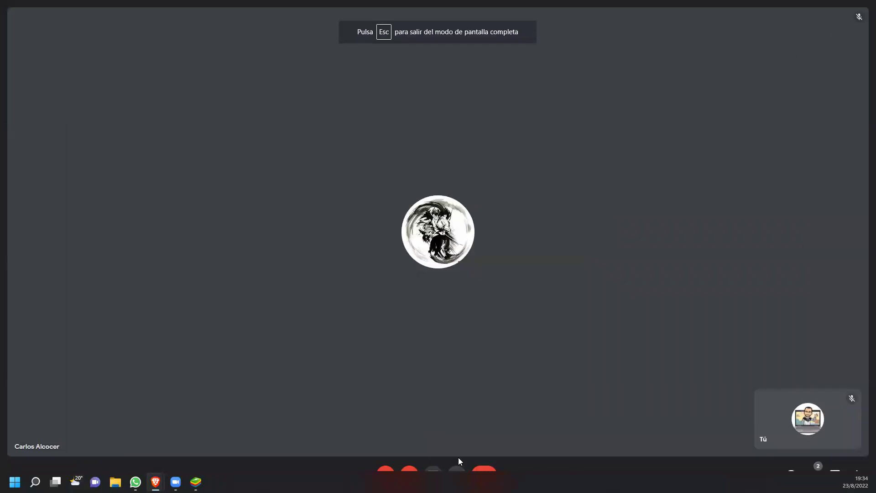
key("Escape")
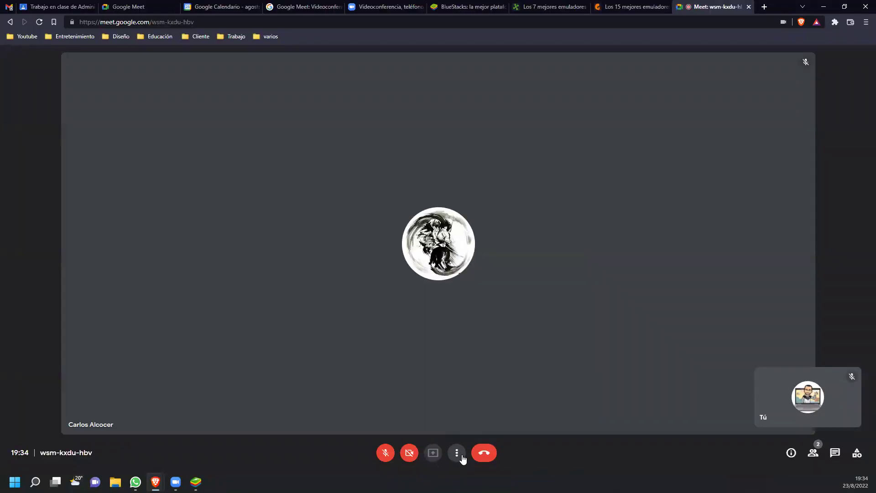
left_click(457, 453)
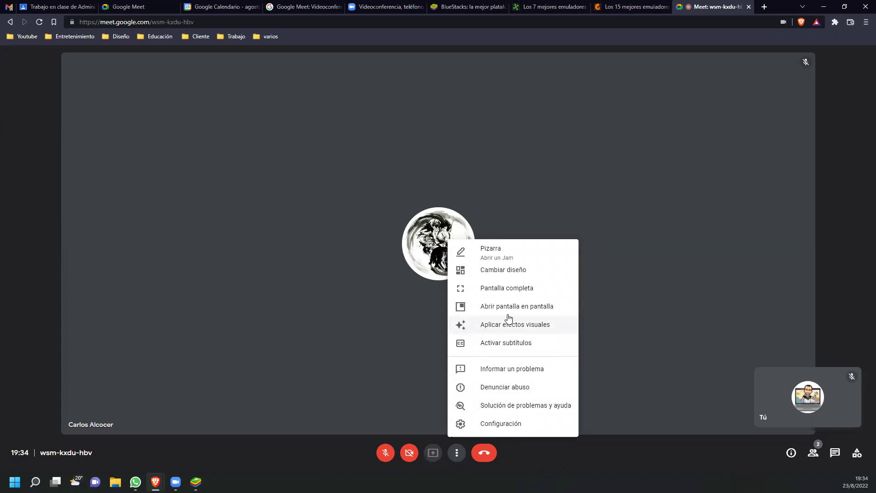
left_click(431, 453)
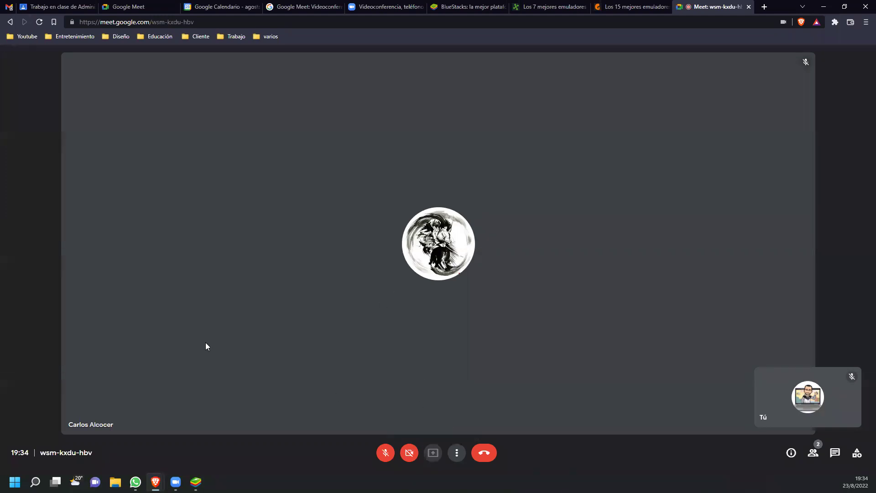
Switch to BlueStacks and view the call in portrait orientation, then restore landscape orientation
left_click(196, 481)
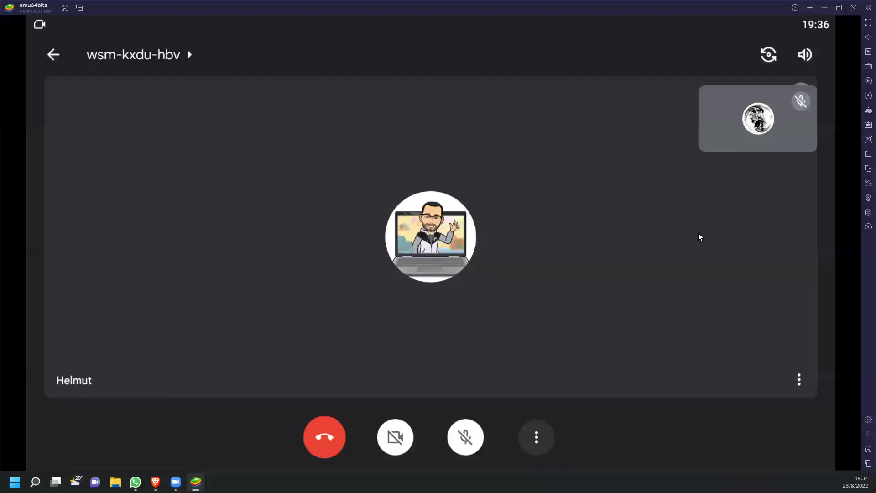
left_click(867, 169)
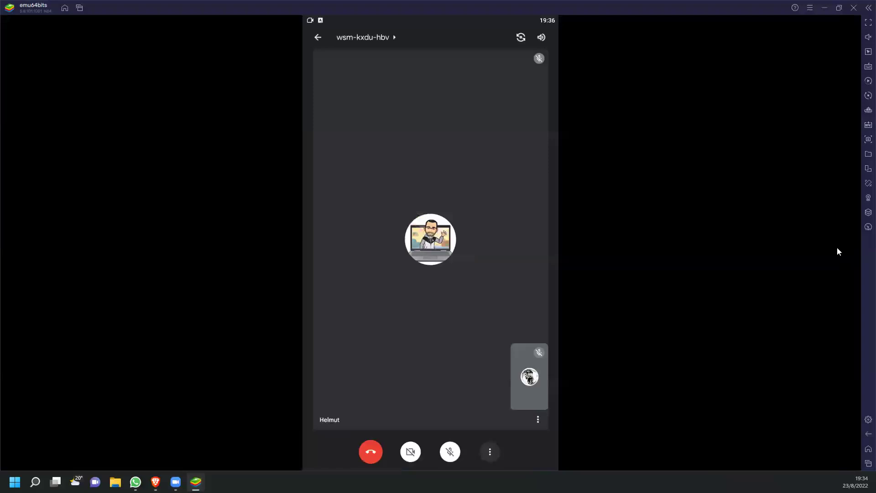
left_click(868, 169)
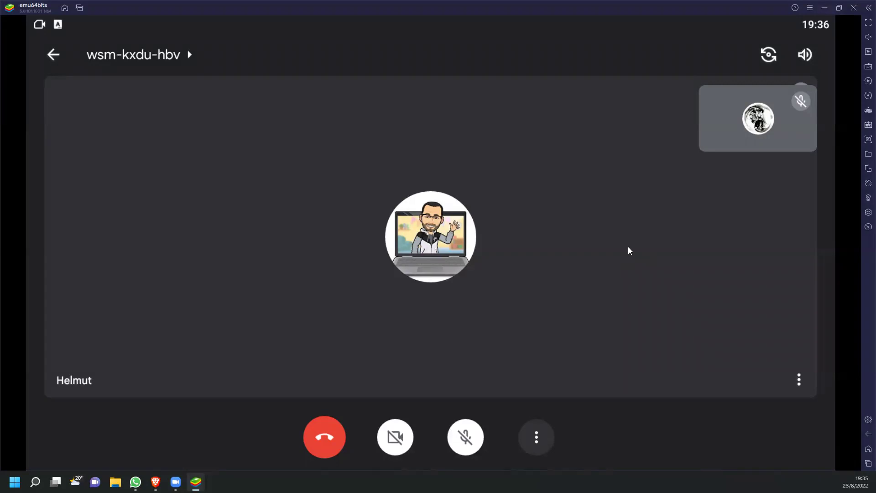
Review the host management, screen sharing and chat permissions in Controles del anfitrión, then return to the call
left_click(534, 436)
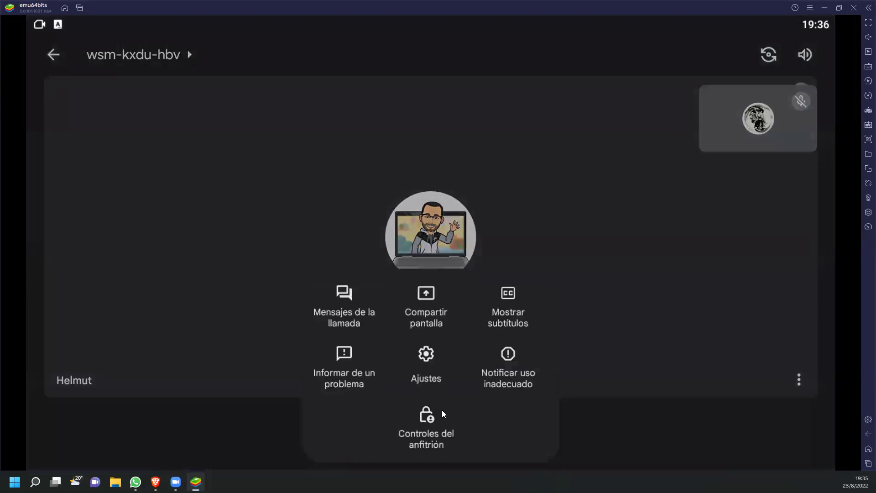
left_click(433, 412)
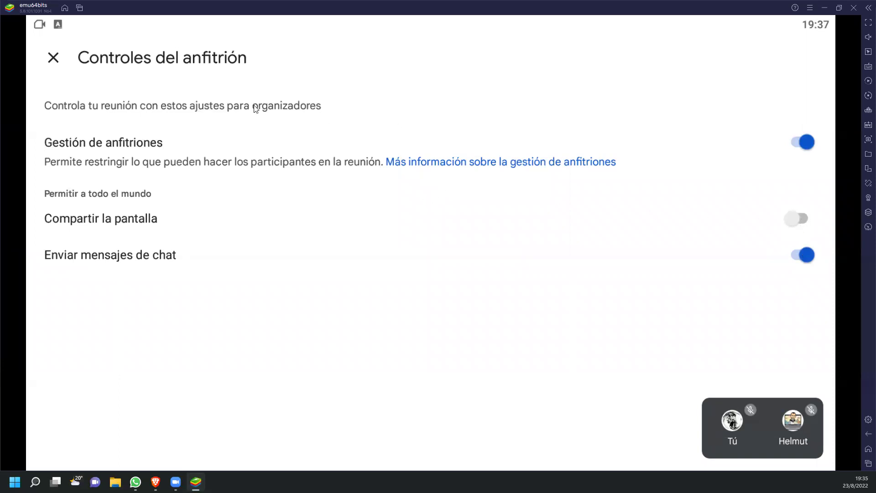
left_click(54, 58)
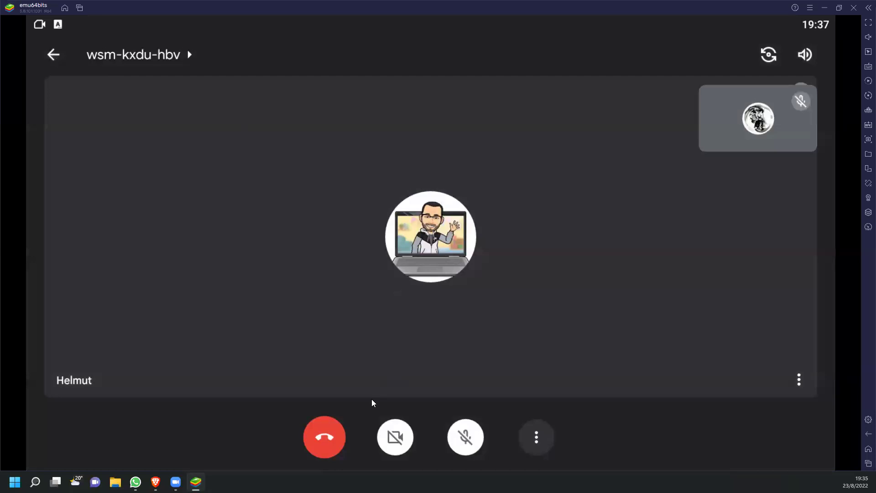
Leave the BlueStacks call and dismiss the quality rating, then compare the Meet home screen with the ongoing meeting in Brave
left_click(328, 437)
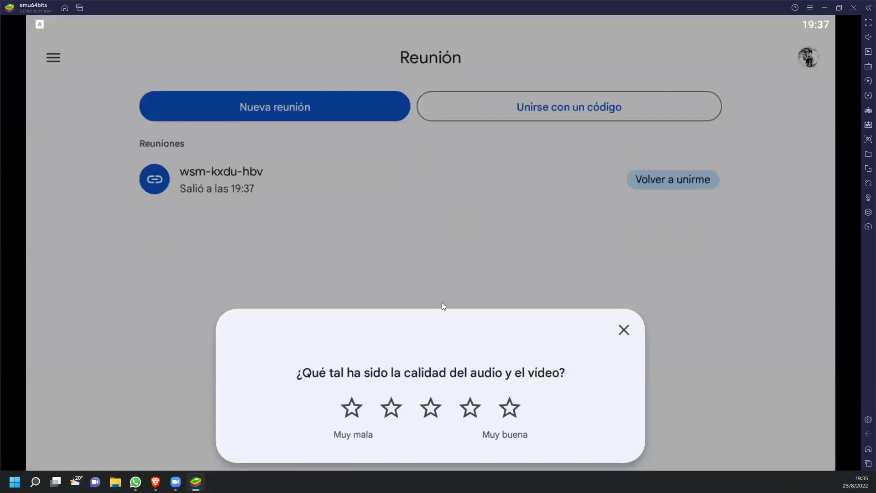
left_click(626, 330)
mouse_move(155, 481)
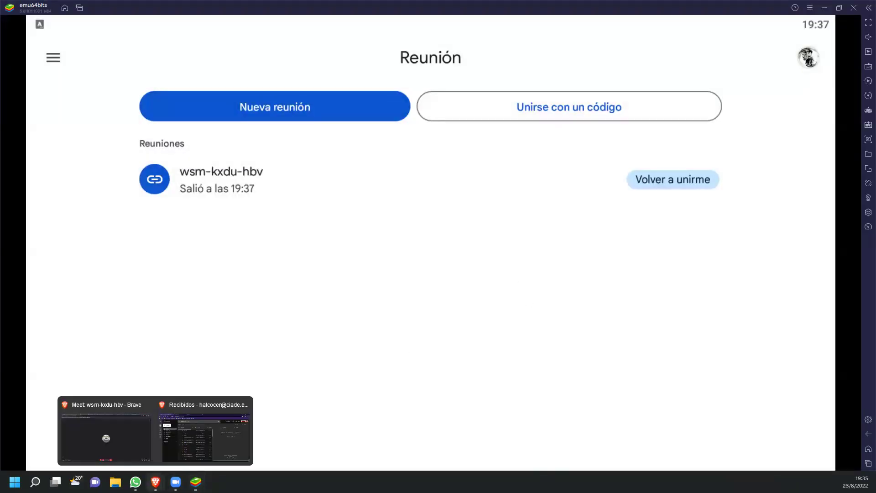
left_click(121, 425)
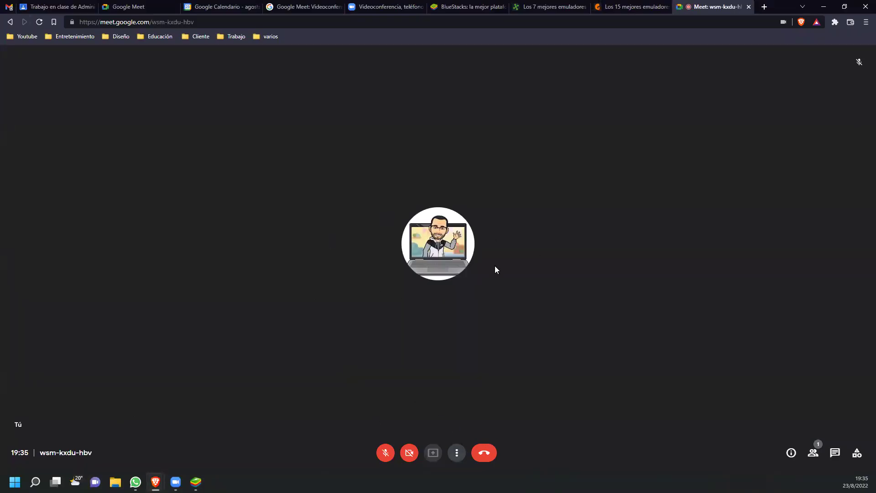
left_click(196, 481)
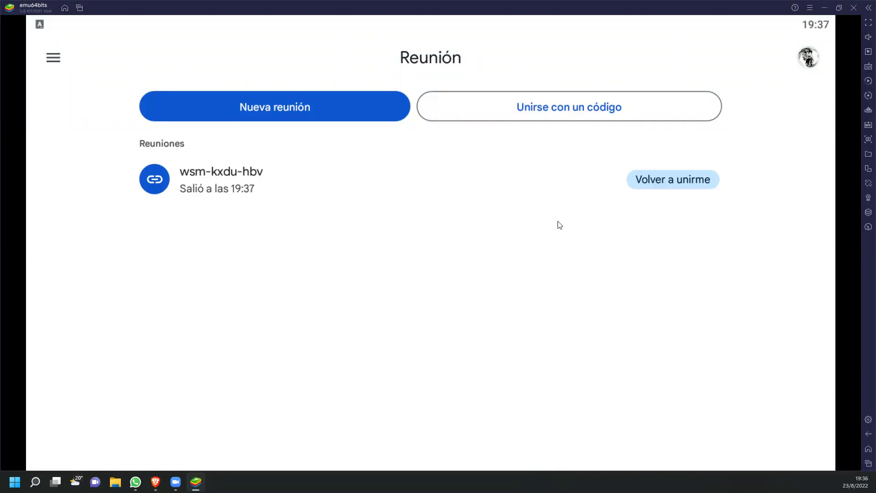
mouse_move(155, 482)
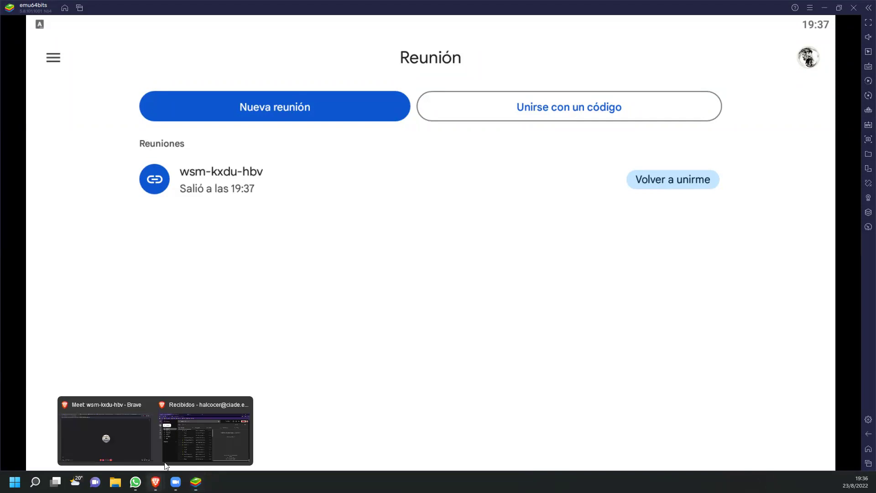
left_click(107, 439)
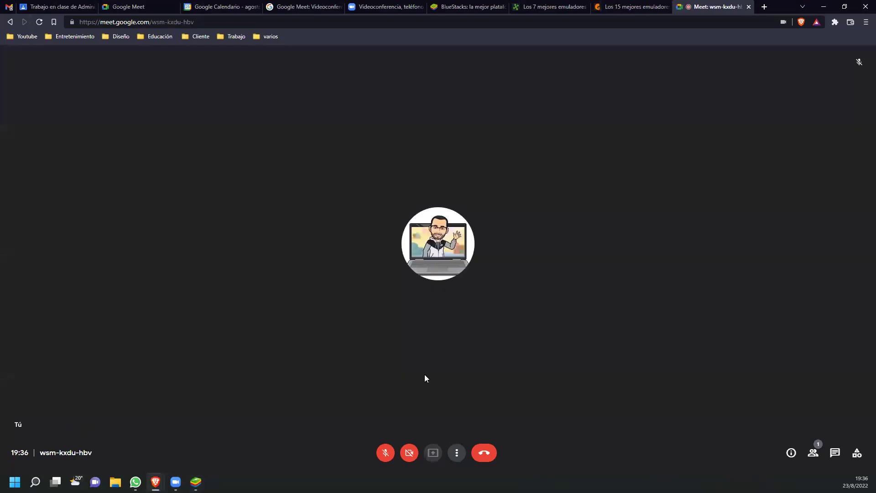
Switch to BlueStacks and rejoin the recent meeting with the camera and microphone off
mouse_move(196, 482)
left_click(195, 433)
left_click(677, 194)
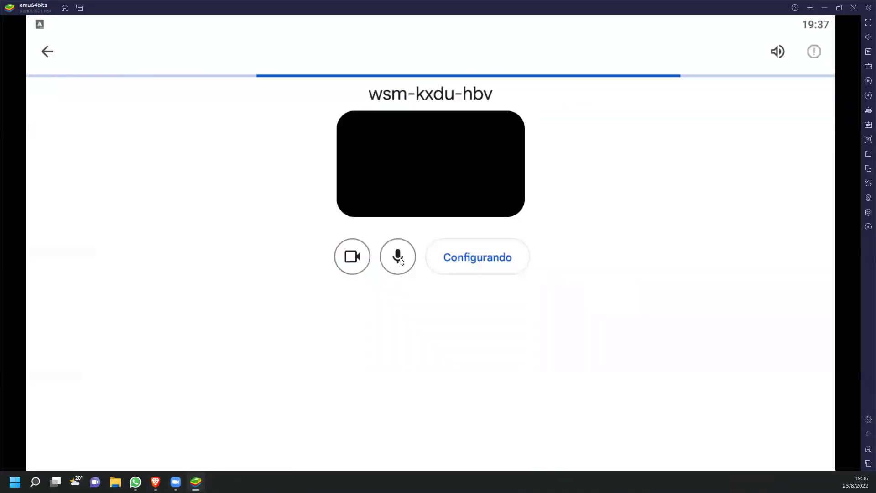
left_click(361, 251)
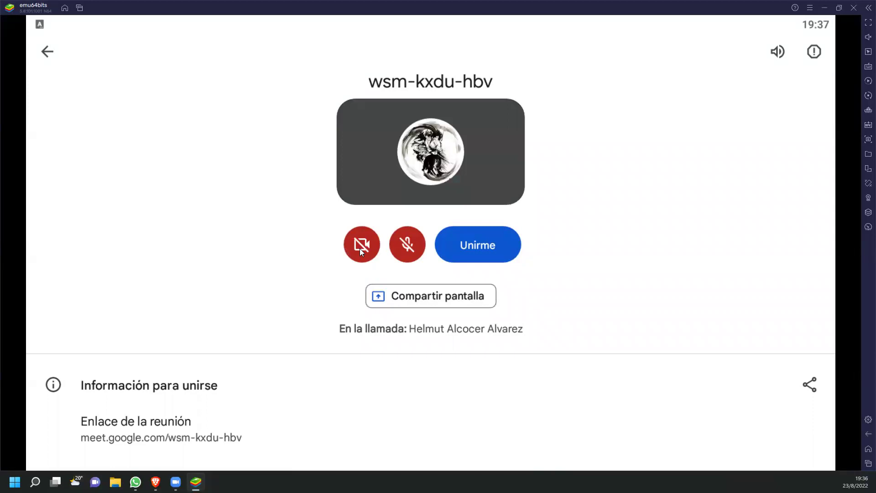
left_click(492, 245)
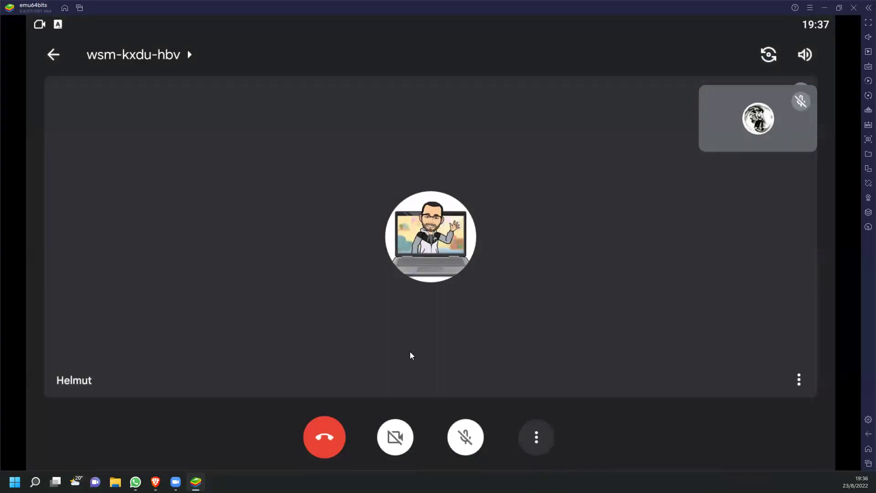
Leave the call in BlueStacks, then switch to Brave and leave the same meeting there
left_click(327, 432)
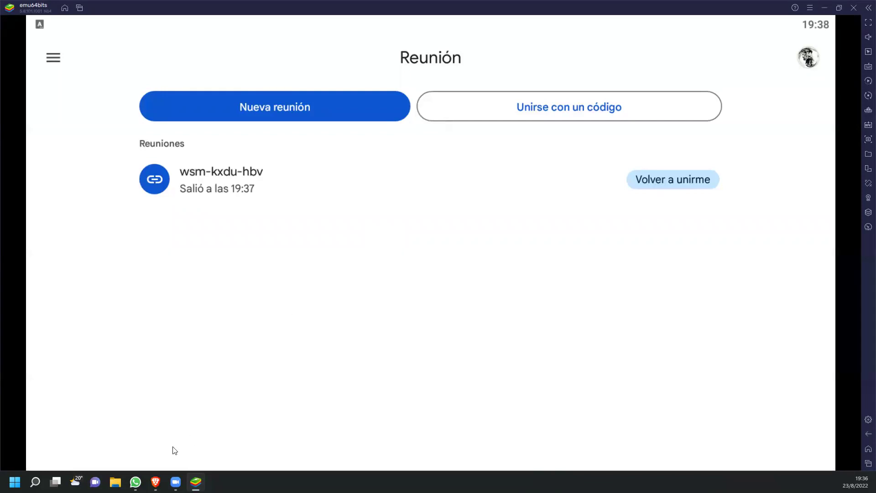
mouse_move(156, 482)
left_click(132, 425)
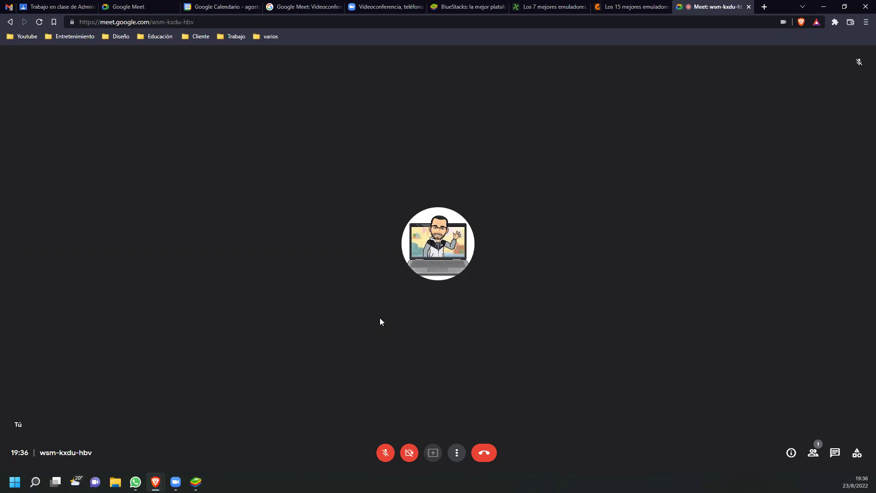
left_click(489, 456)
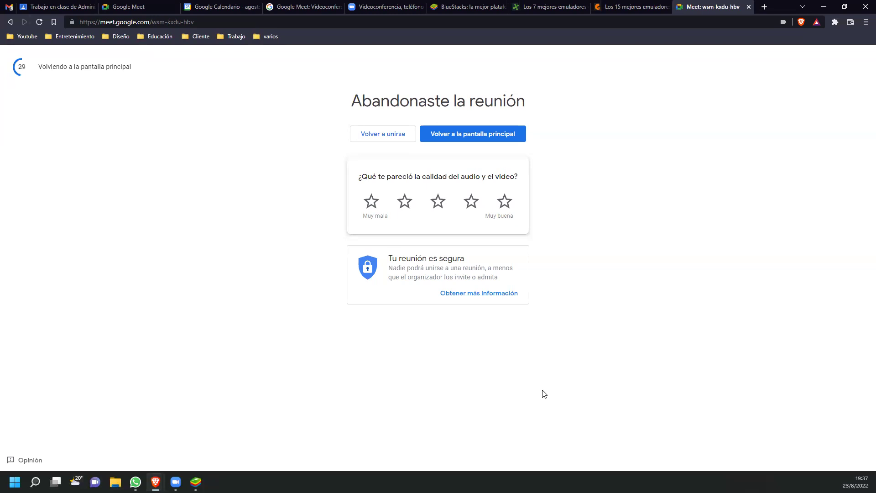
In Google Calendar, start an event on Wednesday 24 August titled "Clase Virtual de Ciencias"
left_click(218, 8)
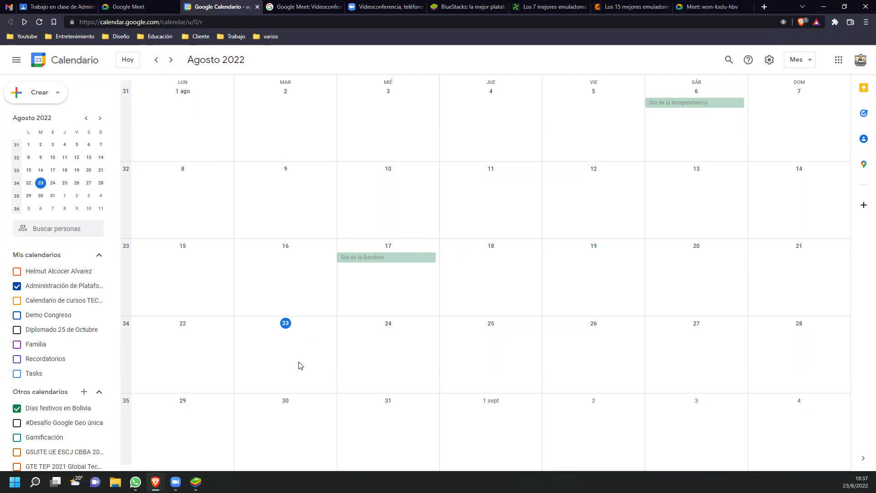
left_click(388, 359)
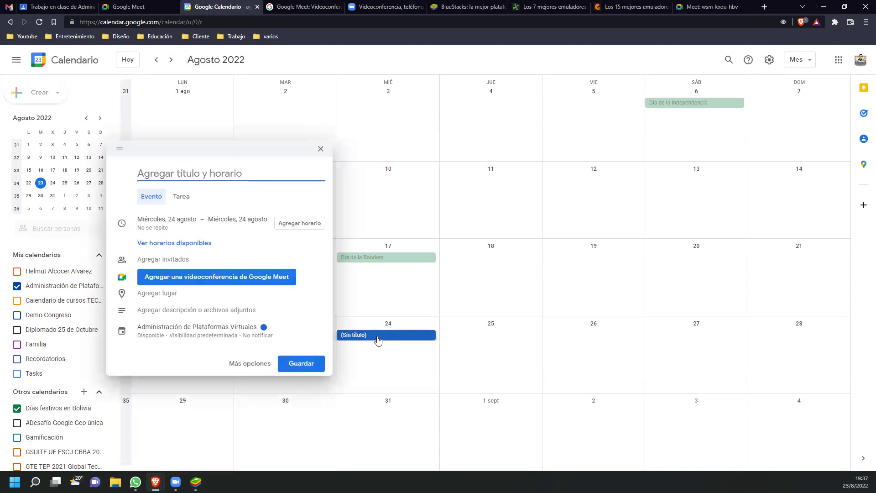
type("Clase ")
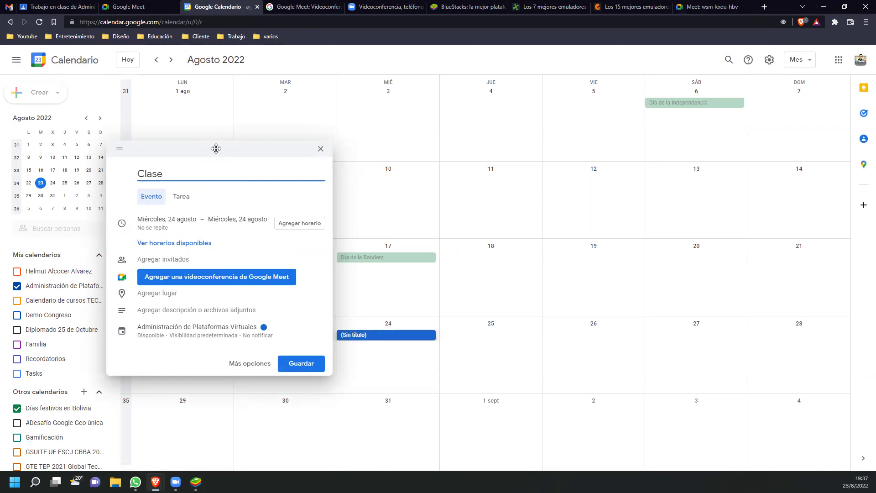
type("Virtual de Ciencias")
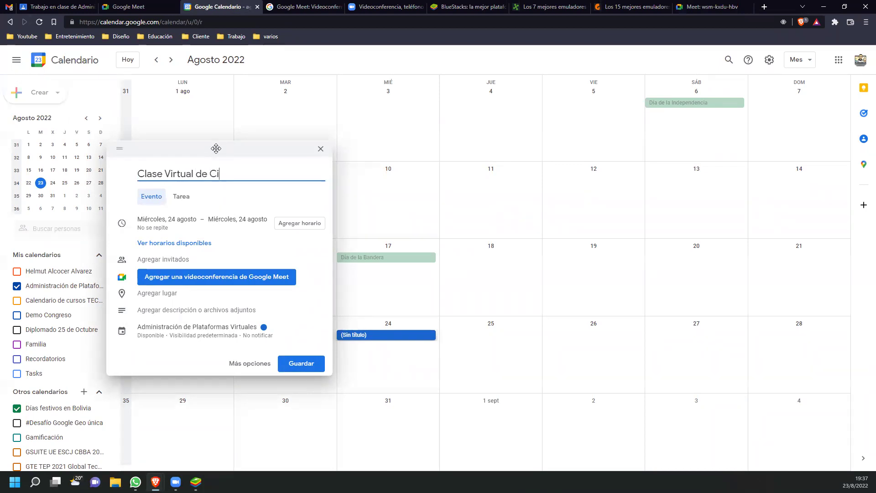
left_click(214, 197)
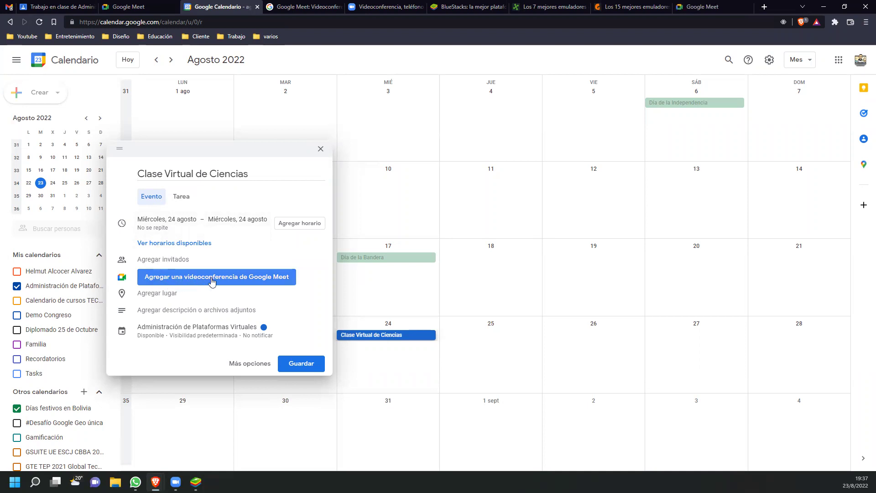
Add a Google Meet video conference to the event, dismiss the settings tip and highlight the meeting code in its link
left_click(277, 280)
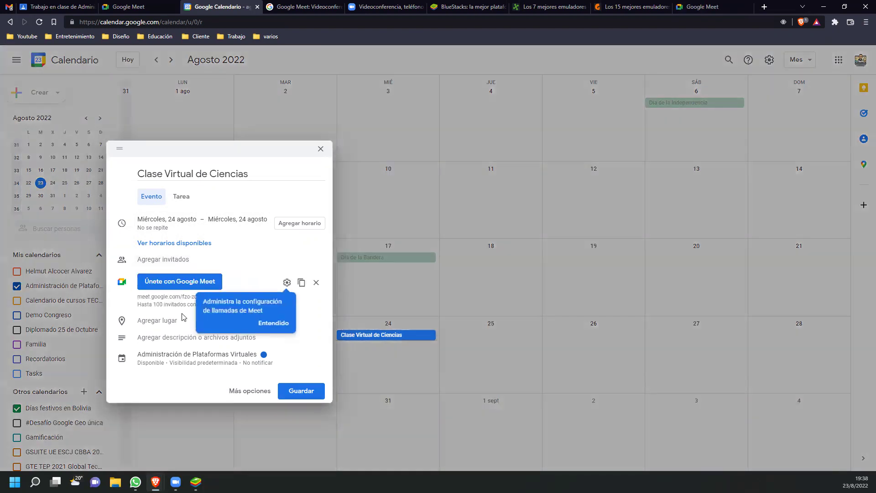
left_click(260, 264)
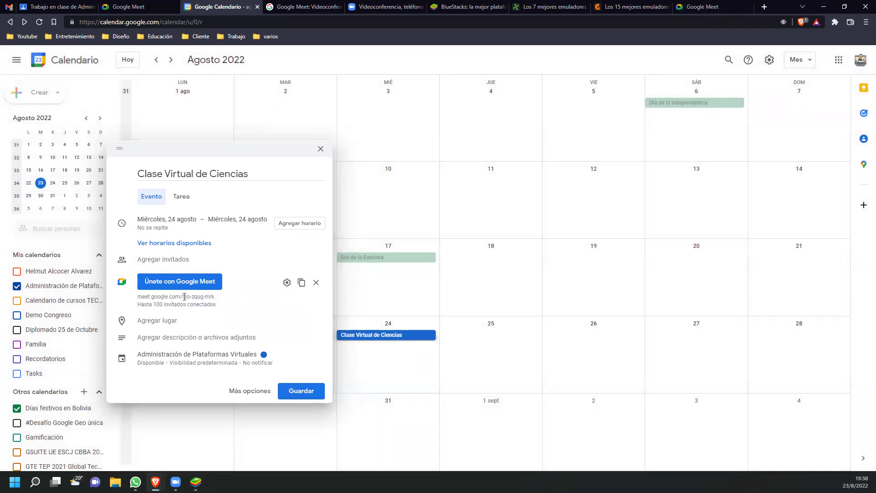
left_click_drag(195, 297, 218, 301)
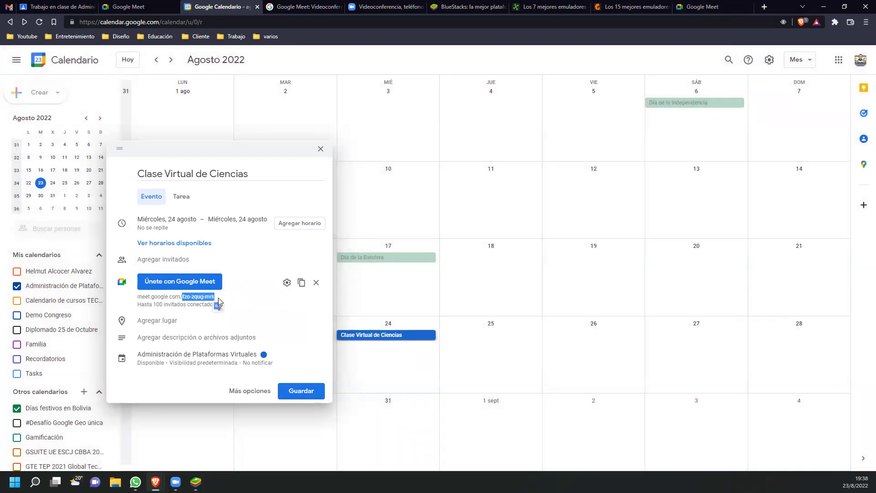
left_click(245, 303)
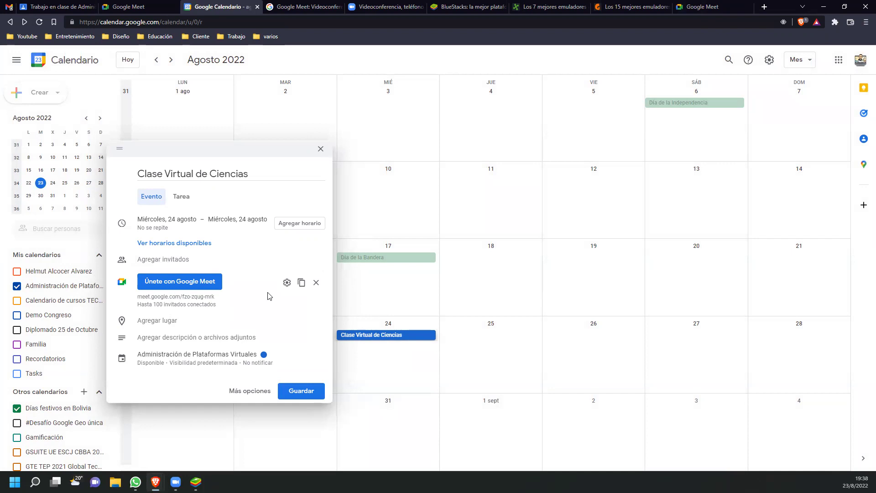
In the event's video call options, enable Administración del organizador, disable Compartir su pantalla for everyone and save the settings
left_click(287, 282)
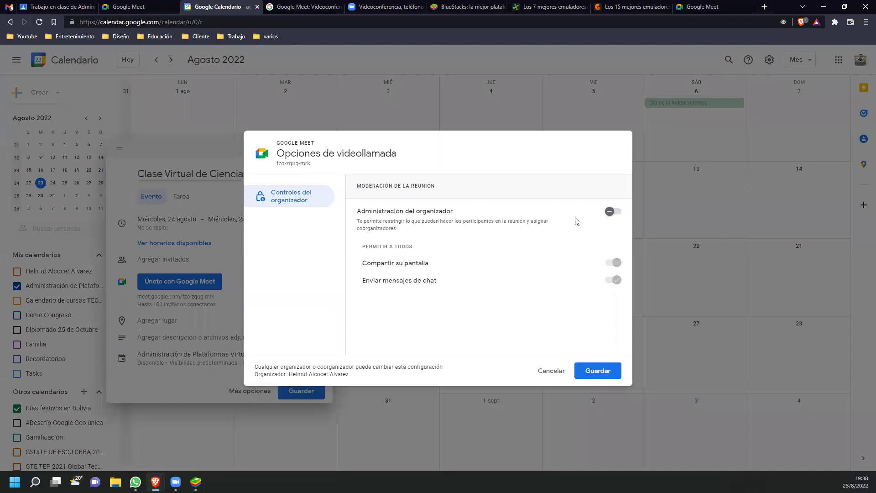
left_click(612, 211)
left_click(610, 263)
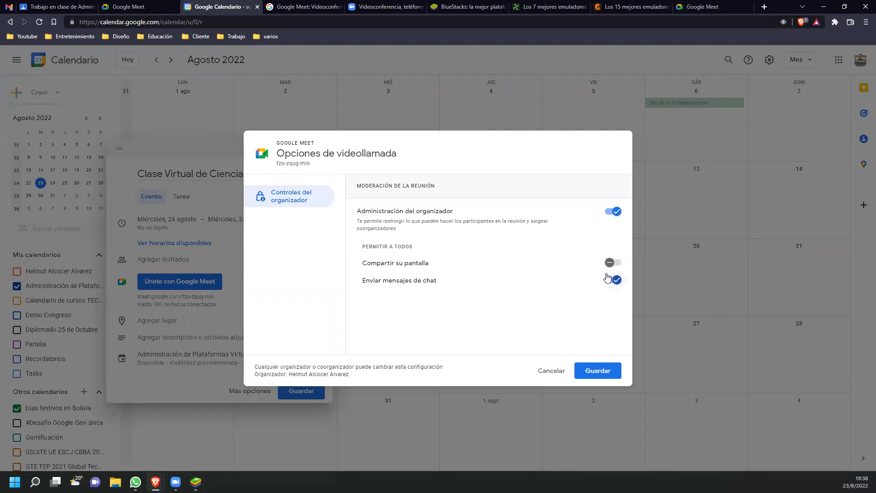
left_click(594, 369)
left_click(292, 321)
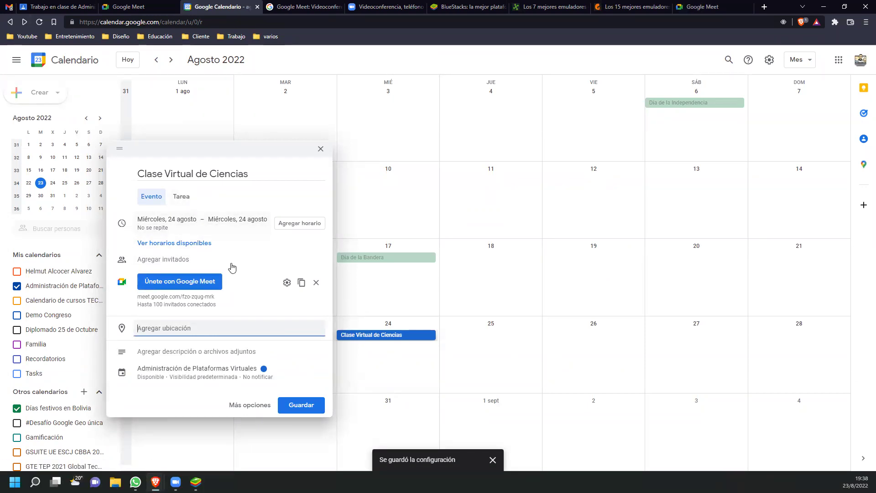
Set the event's start time to 19:30 and open the guest entry
left_click(293, 226)
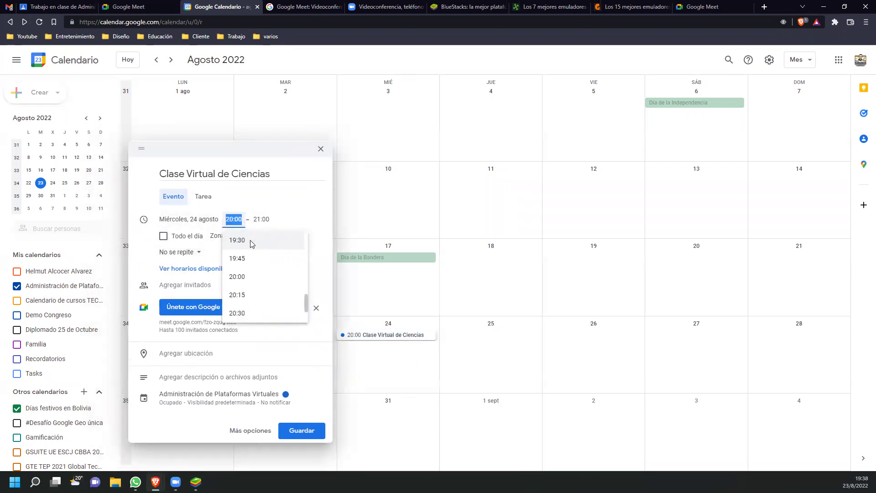
left_click(252, 240)
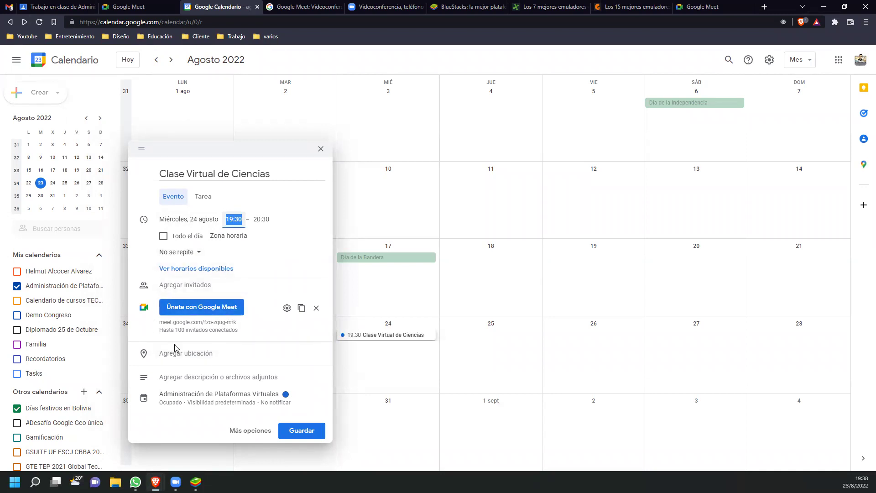
left_click(195, 284)
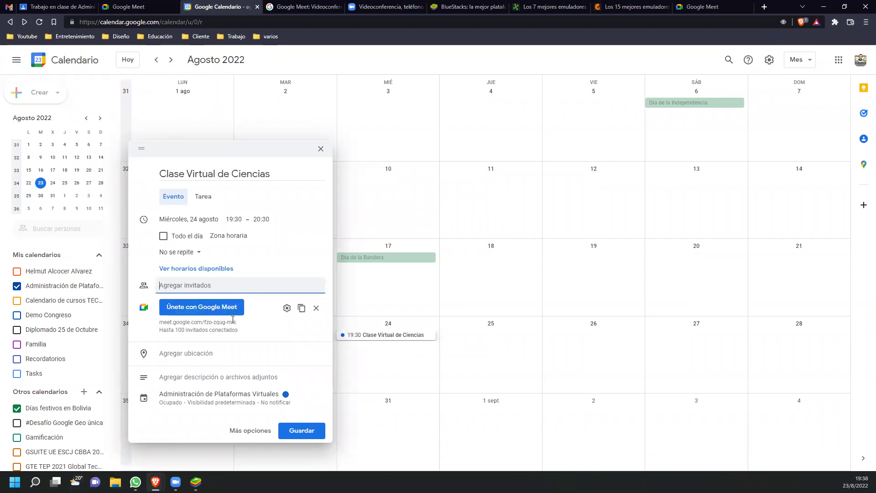
Highlight the event's full Meet link, then close the event and discard it without saving
left_click_drag(237, 322, 158, 322)
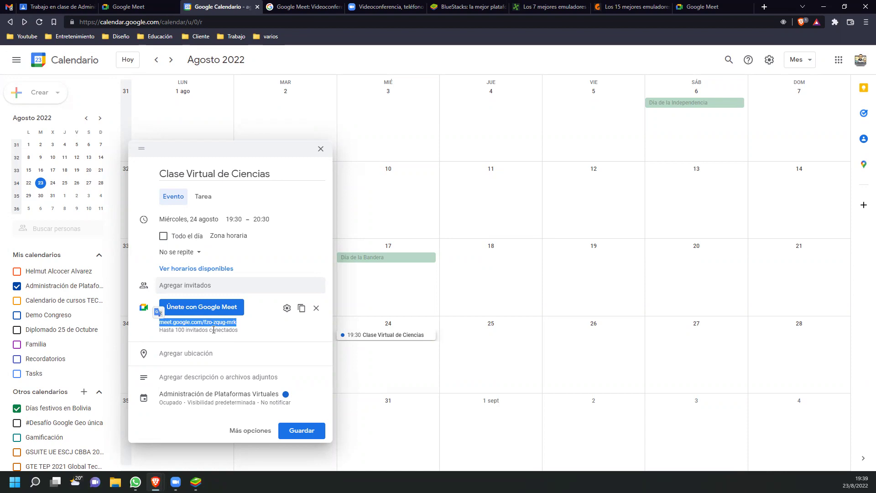
left_click(321, 148)
left_click(497, 278)
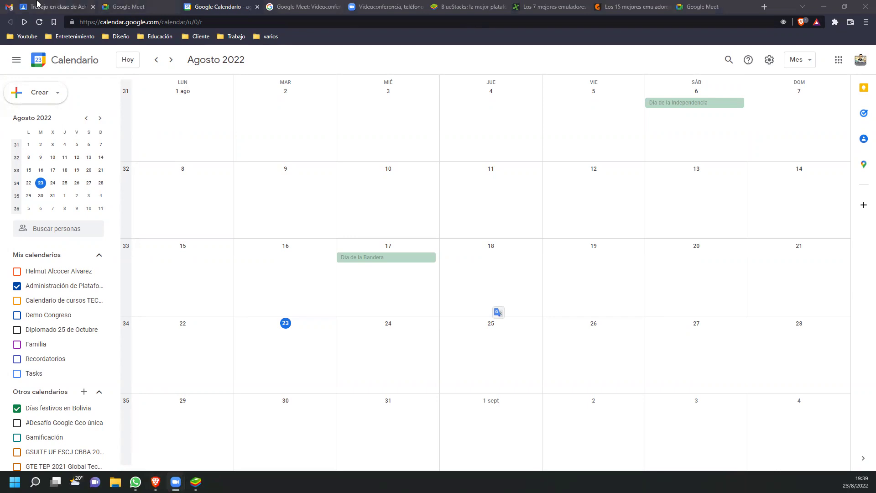
Open the class settings from Novedades in Classroom and examine the Administrar vínculo de Meet section
left_click(51, 5)
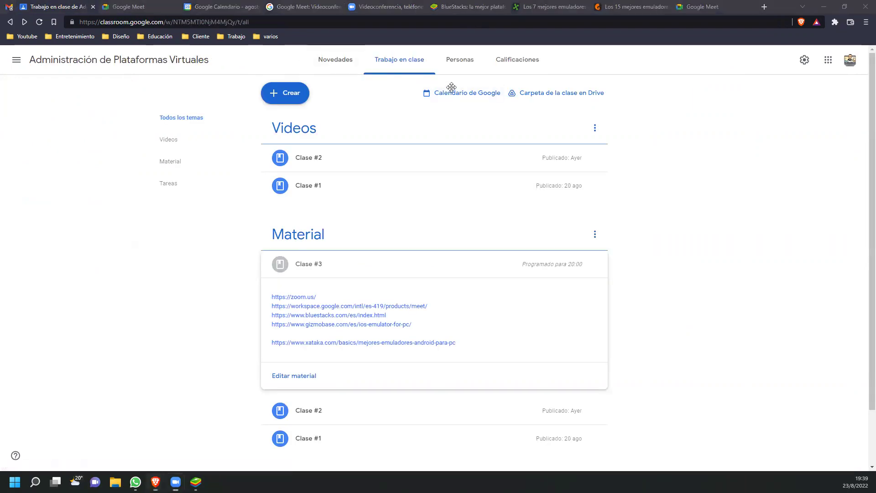
left_click(336, 59)
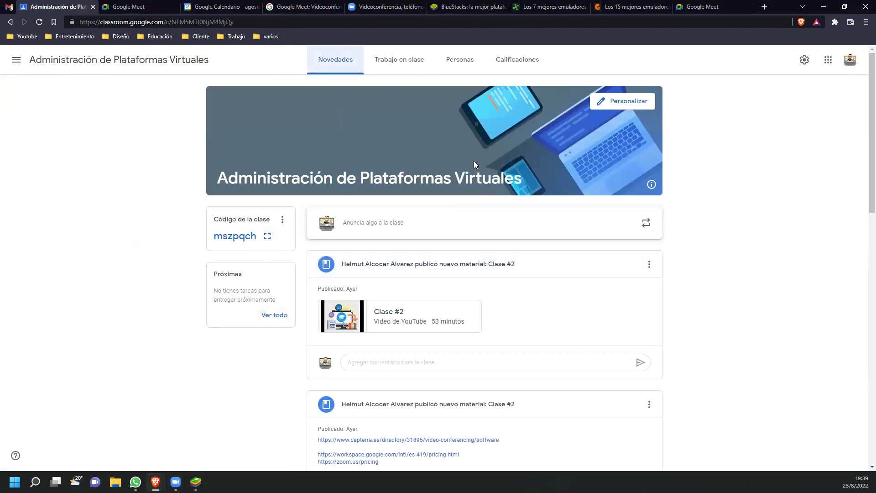
left_click(802, 60)
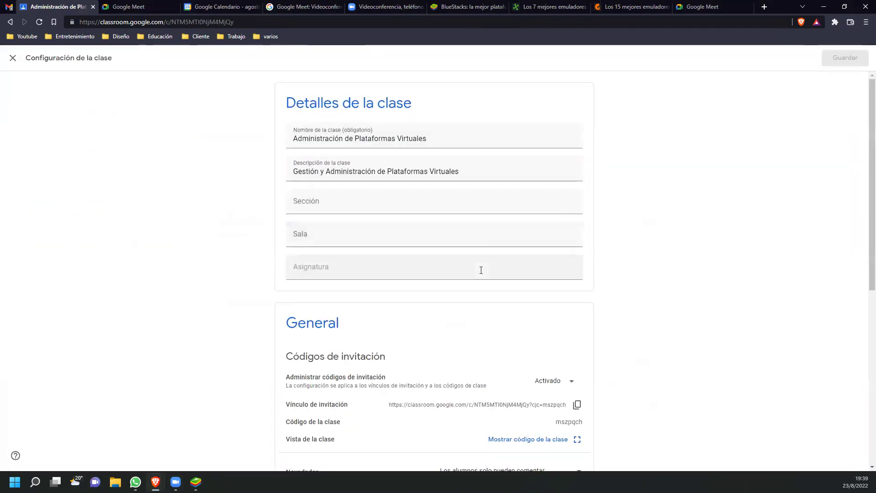
scroll(480, 271, "down", 2)
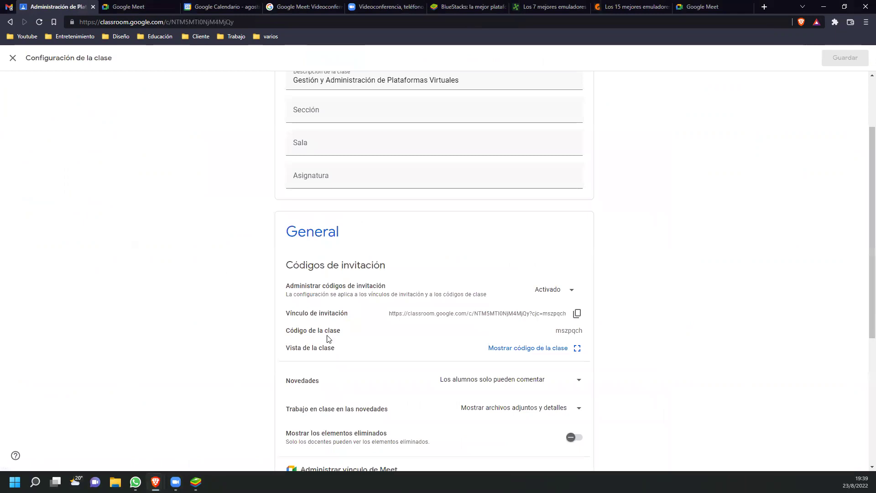
scroll(327, 348, "down", 3)
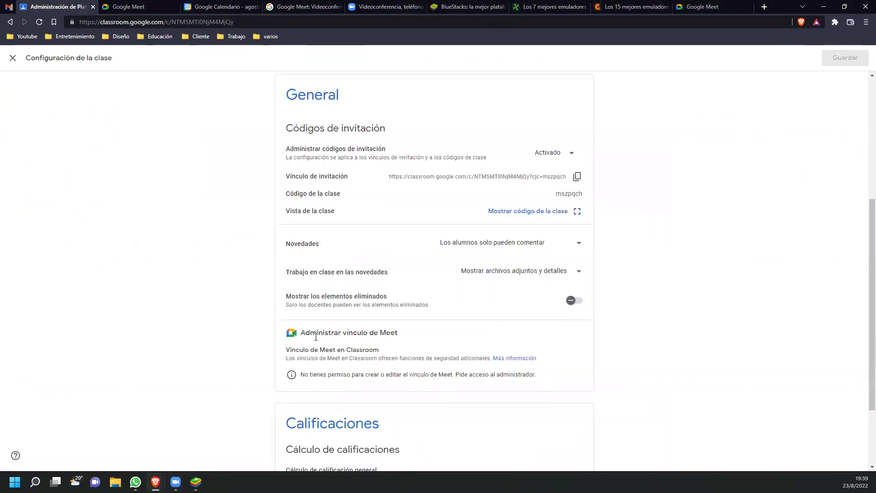
scroll(331, 334, "down", 2)
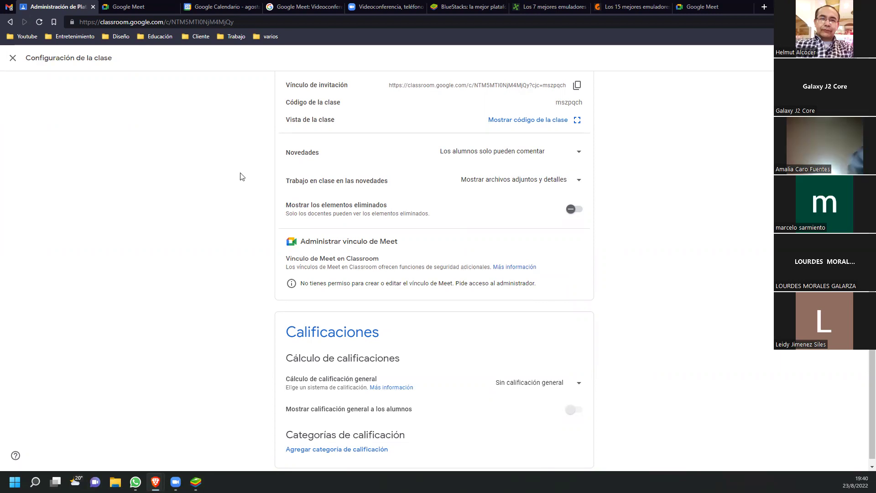
Switch to the other browser window and open the Ciade class settings in Classroom at the Gestionar enlace de Meet section
mouse_move(155, 482)
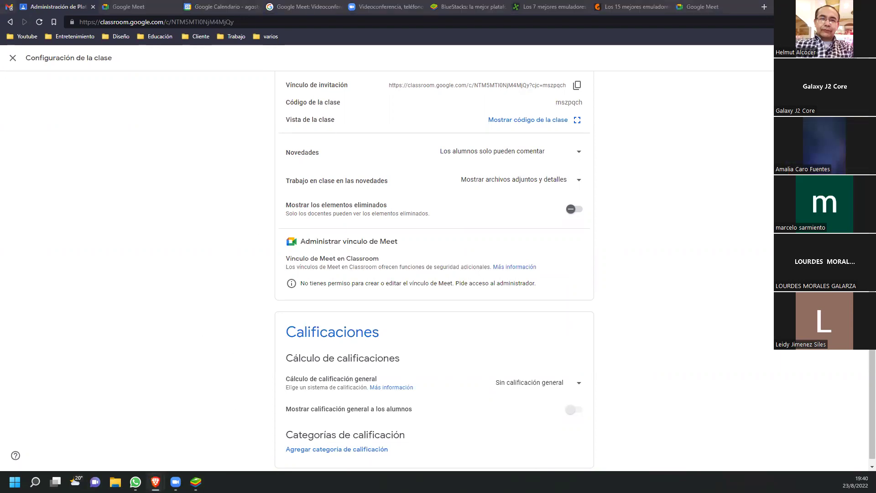
key("alt+Tab")
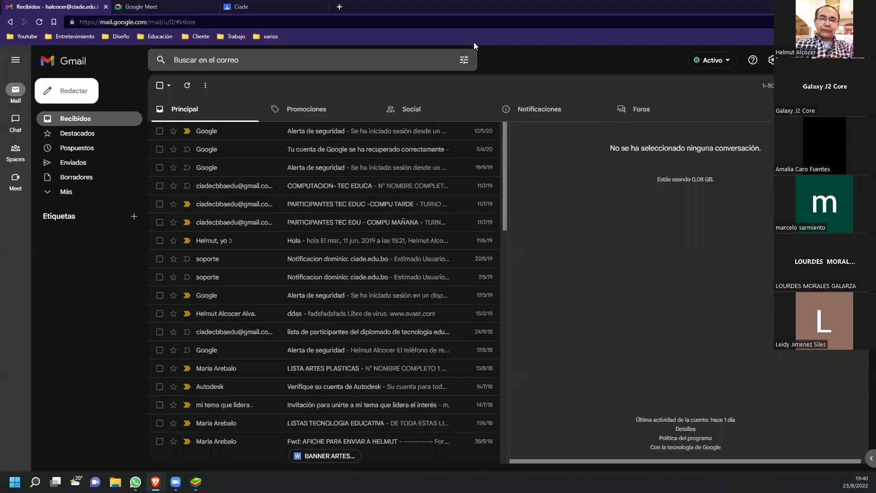
left_click(274, 7)
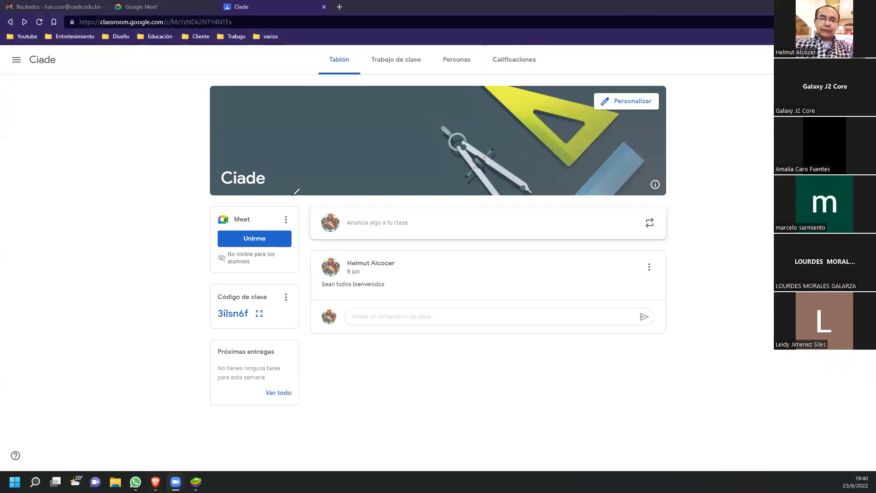
left_click_drag(219, 190, 239, 184)
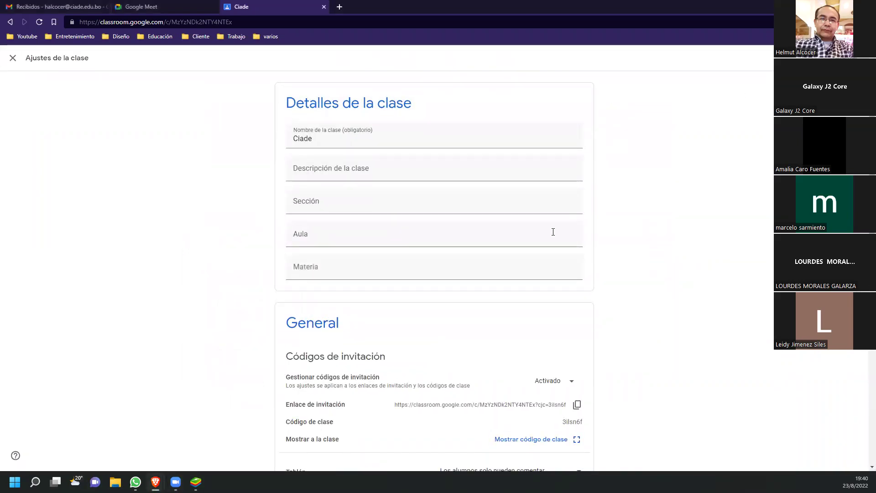
scroll(623, 235, "down", 6)
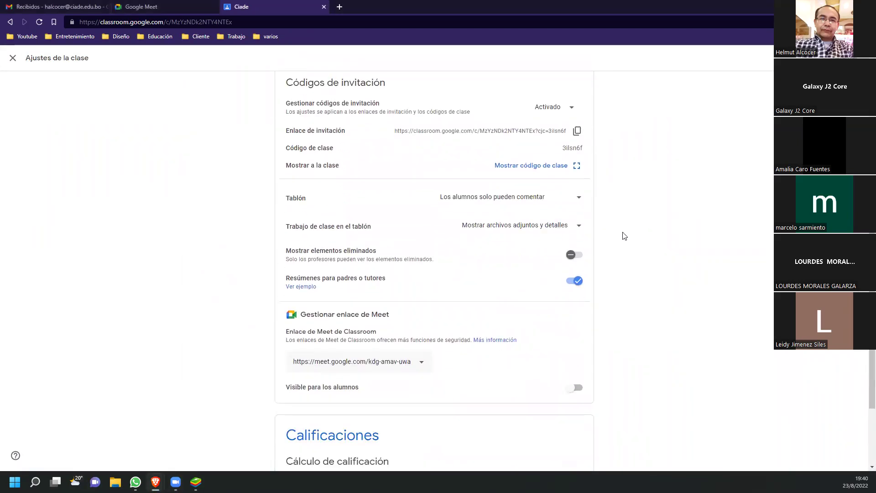
scroll(623, 235, "down", 3)
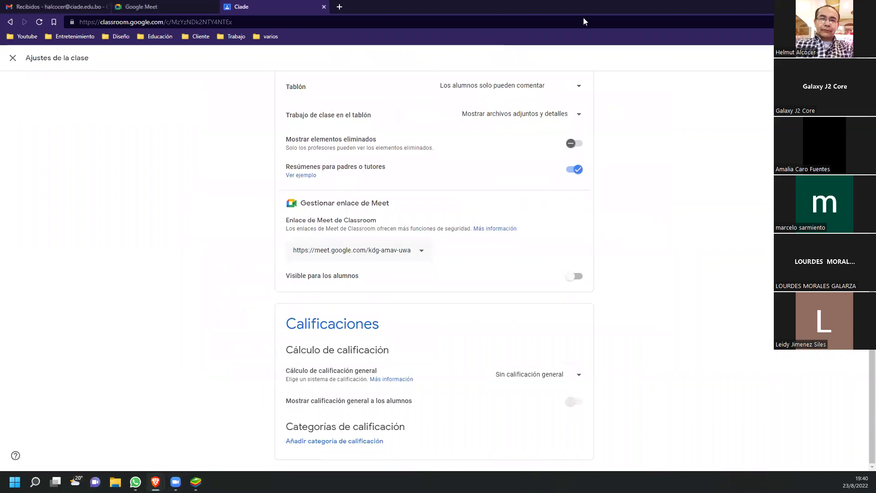
mouse_move(373, 189)
left_mouse_down()
mouse_move(422, 265)
mouse_move(332, 169)
left_mouse_up()
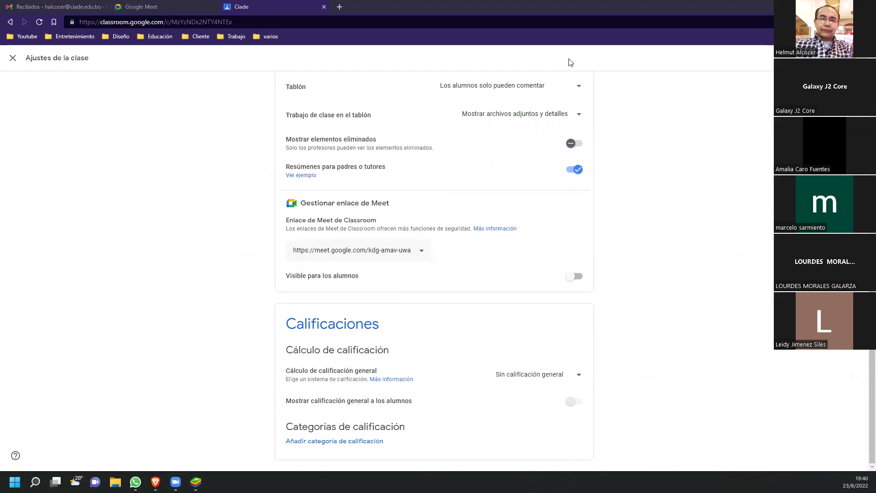
Replace the class's Meet link using Cambiar, enable Visible para los alumnos and save the settings
left_click(431, 251)
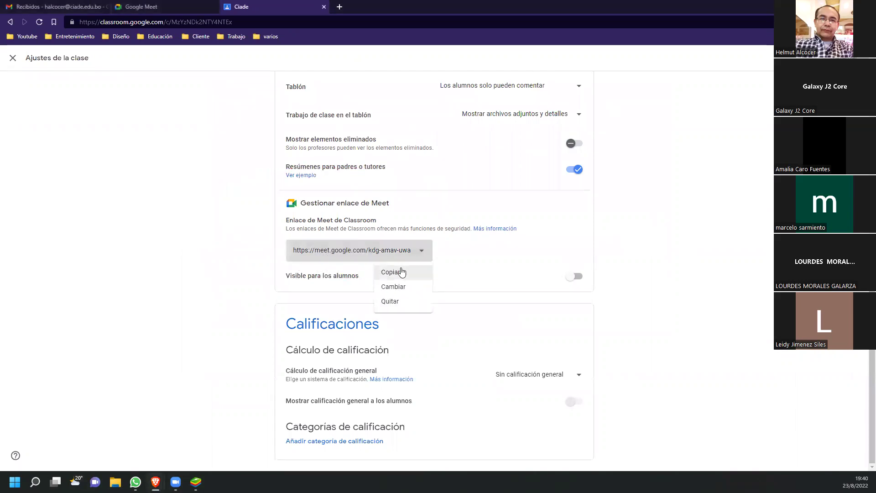
left_click(397, 286)
left_click(503, 283)
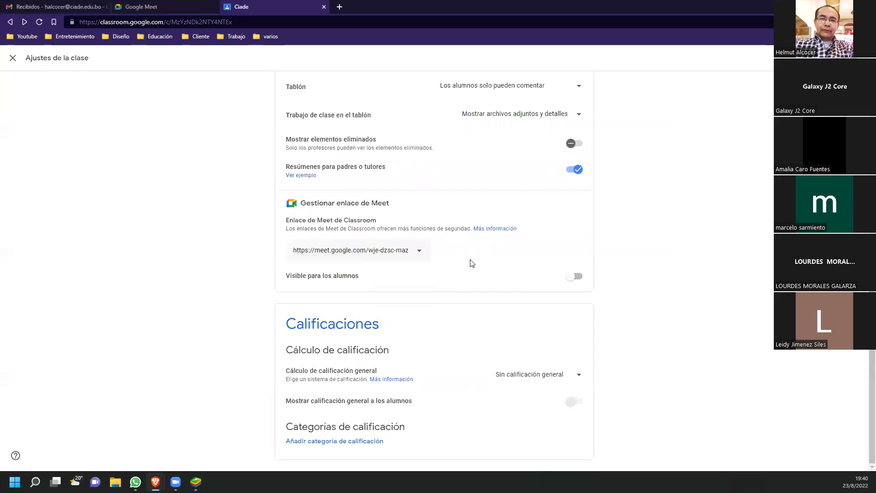
left_click(575, 276)
left_click(848, 57)
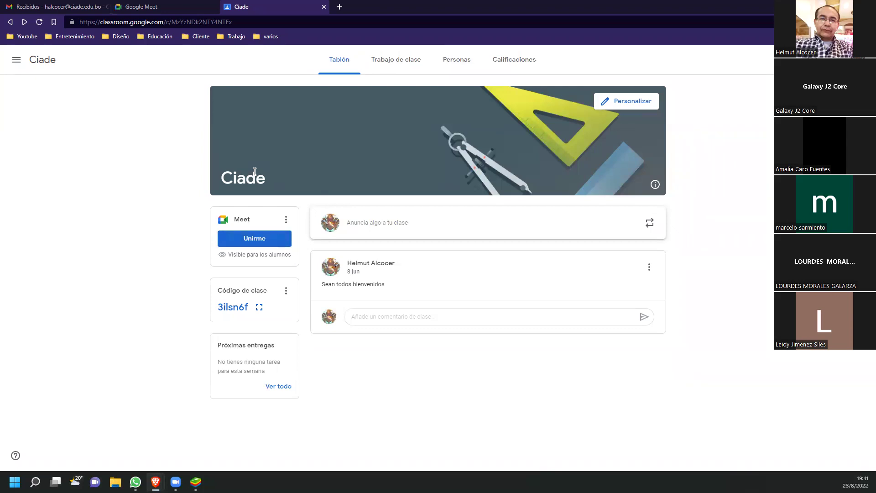
Look over the institutional account's Google Meet start page and Gmail inbox
left_click(145, 6)
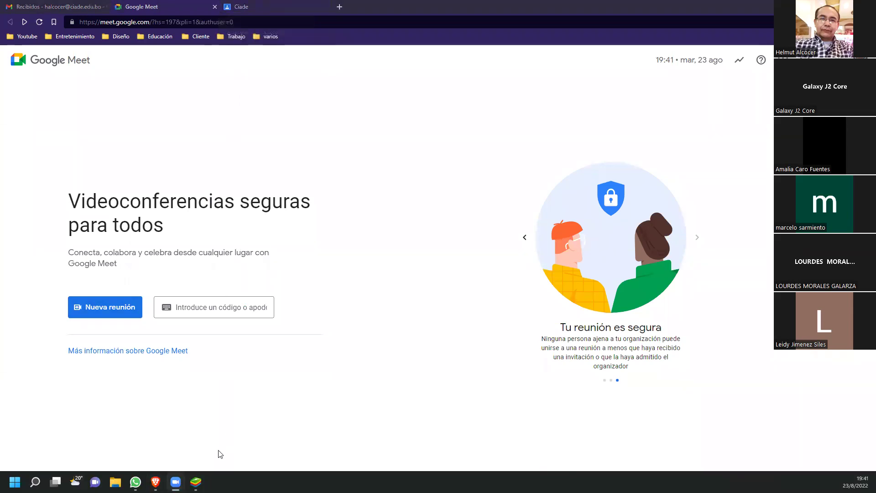
left_click(200, 431)
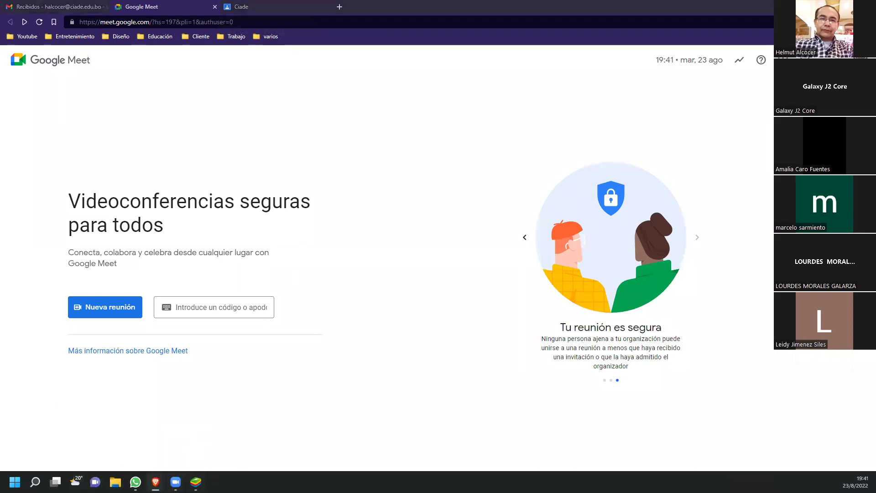
mouse_move(155, 482)
left_click(194, 416)
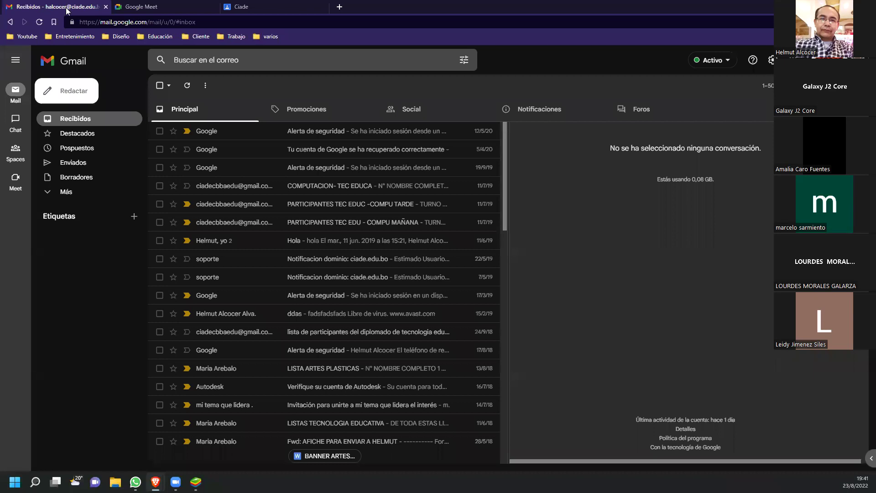
left_click(57, 6)
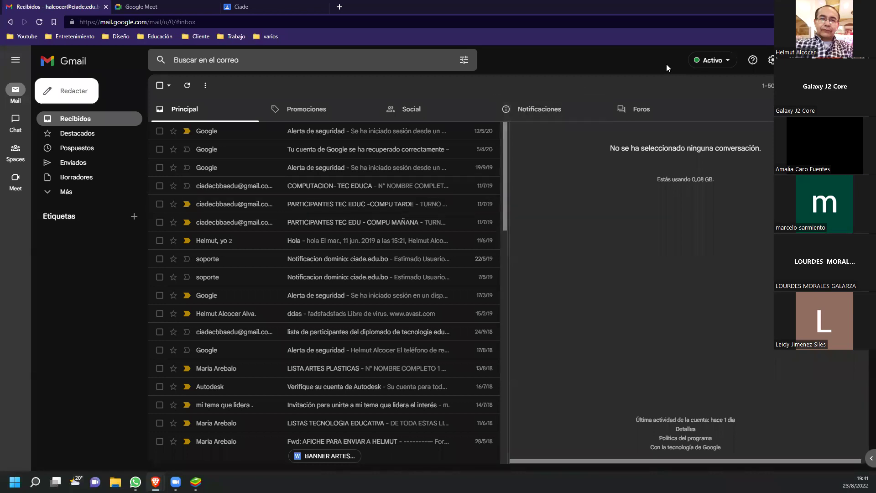
Return to the Ciade class and copy its Meet link from the Tablón
left_click(292, 10)
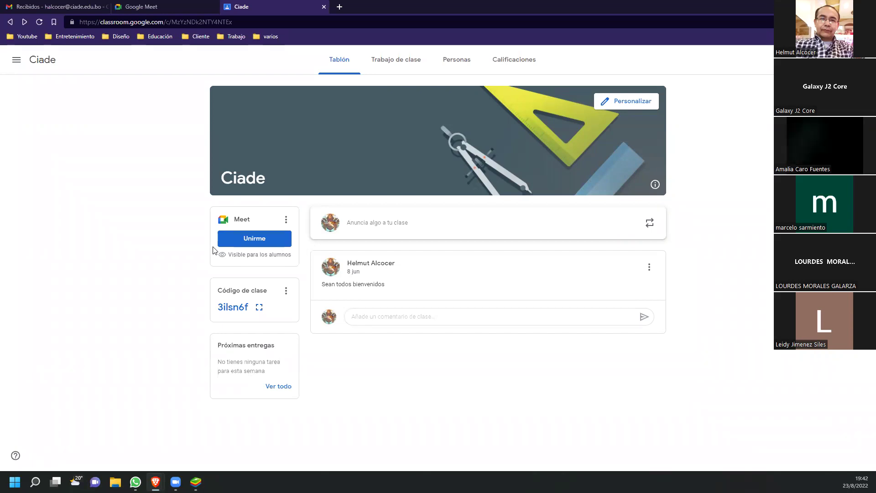
left_click(258, 241)
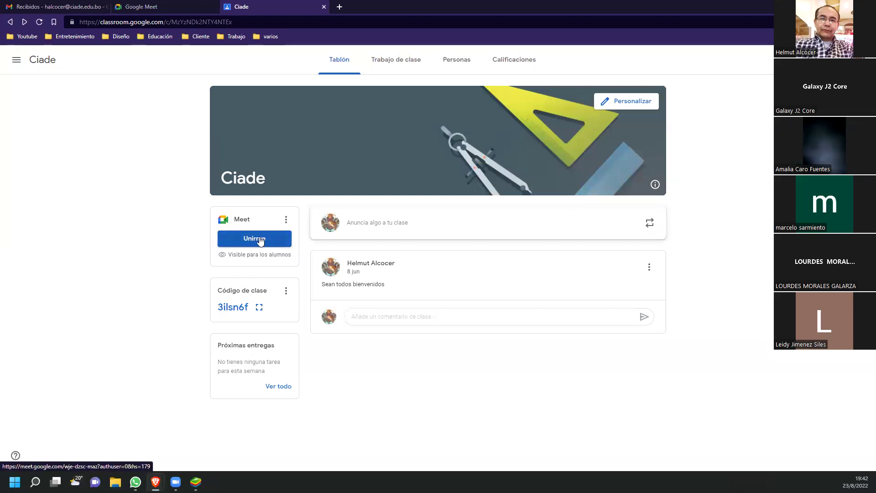
left_click(286, 219)
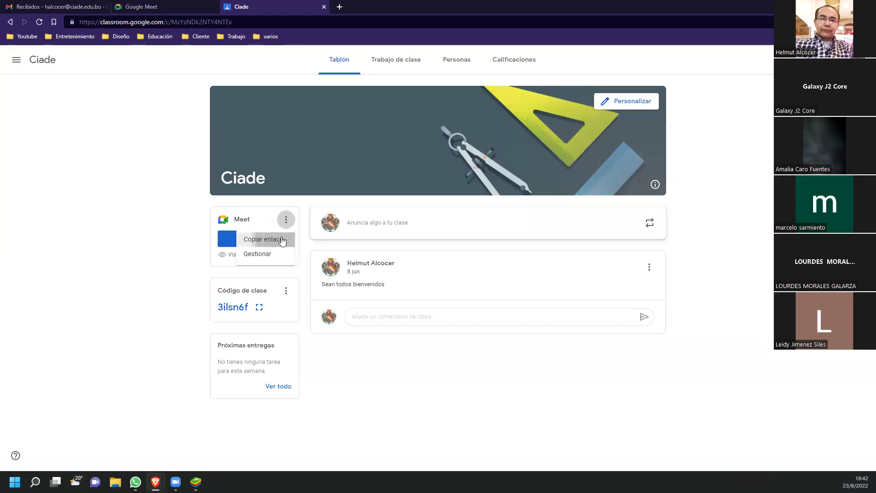
left_click(281, 239)
Open the class's Meet meeting and join it with the camera and microphone turned off
left_click(276, 244)
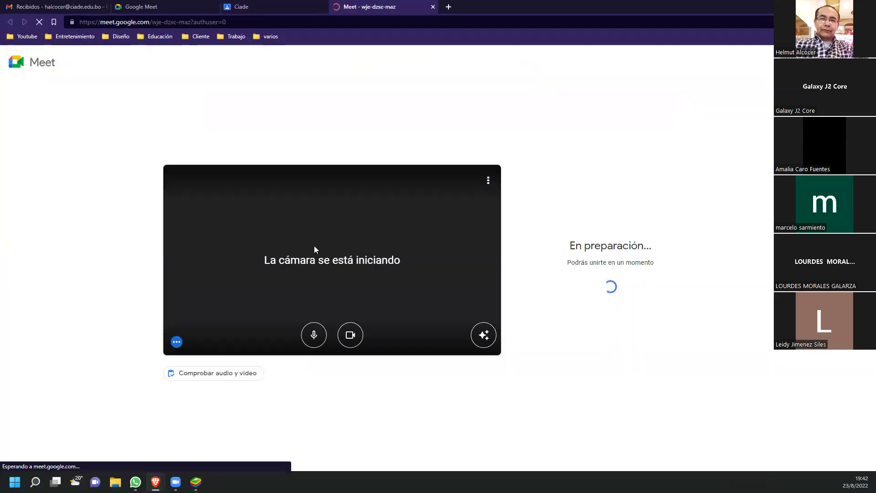
left_click(351, 337)
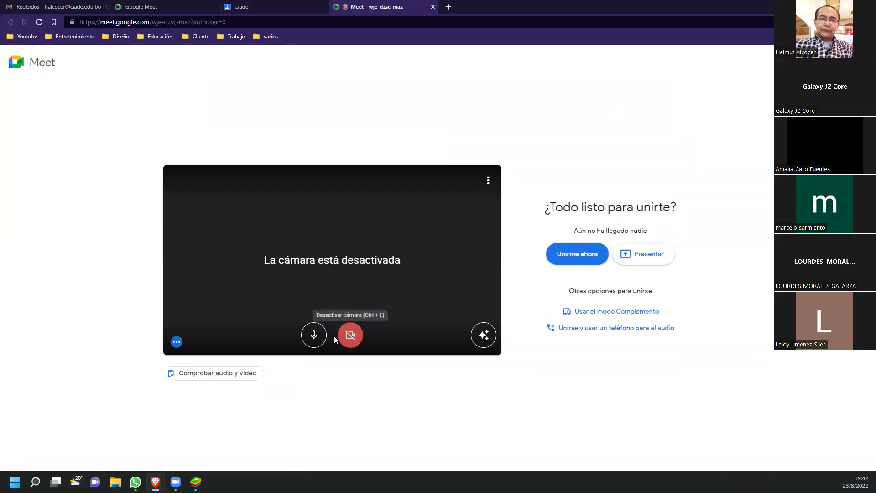
left_click(314, 335)
left_click(580, 254)
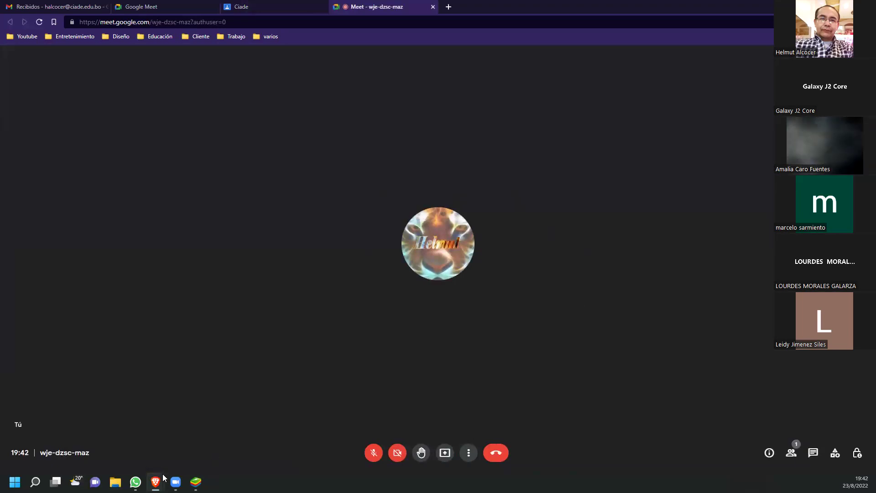
In the other account's browser window, paste the copied link into Google Meet and shorten it to the meeting code
mouse_move(163, 474)
left_click(106, 434)
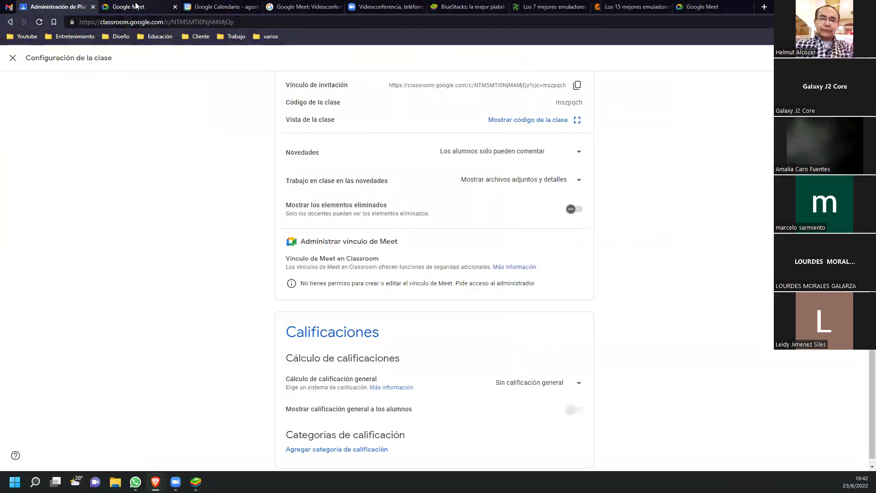
left_click(135, 5)
left_click(209, 326)
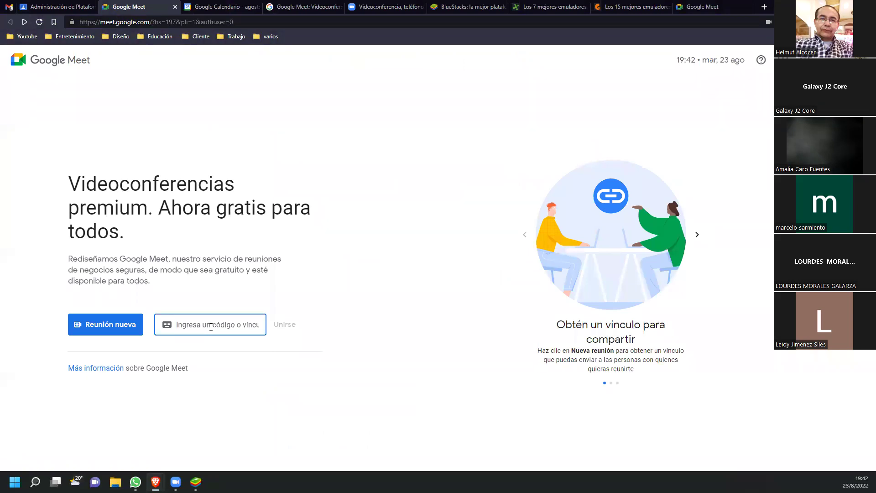
key("ctrl+v")
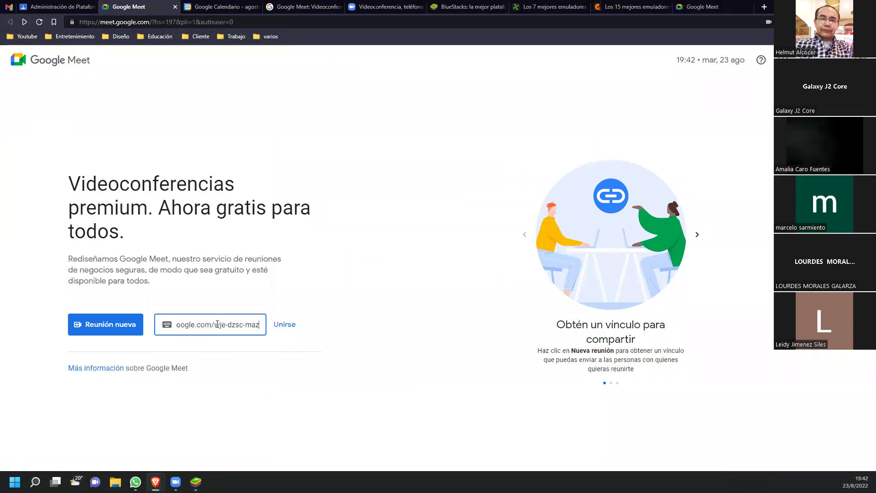
left_click_drag(217, 325, 145, 322)
key("BackSpace")
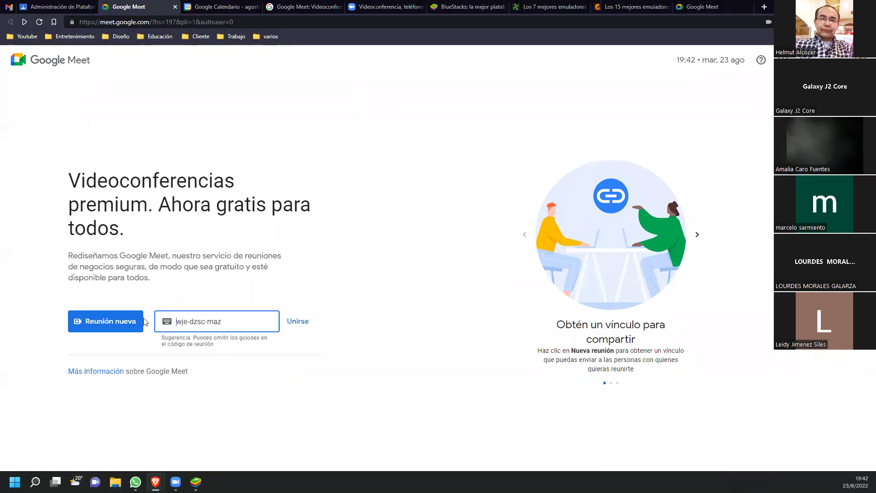
Open the meeting from the entered code, mute the microphone and request permission to join
left_click(298, 322)
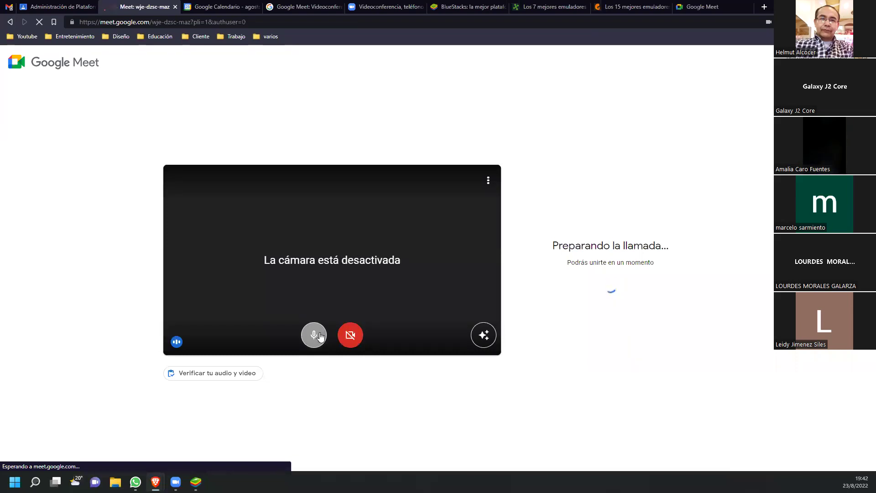
left_click(312, 338)
left_click(564, 265)
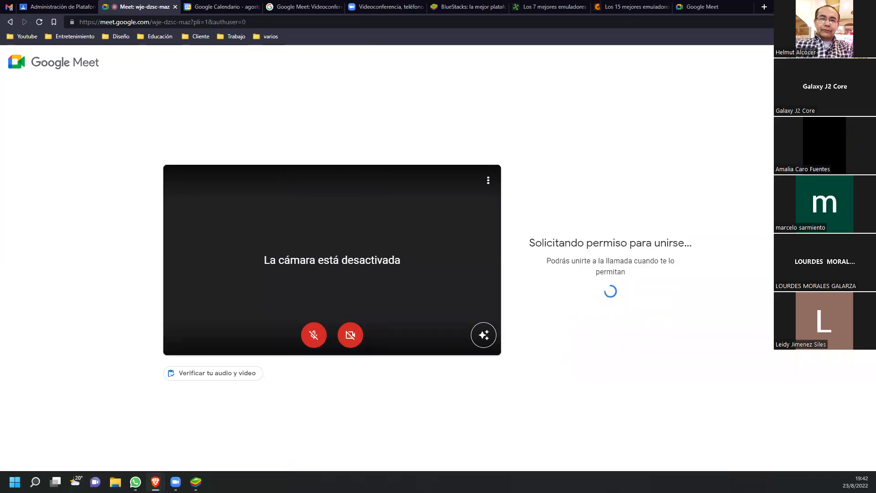
Switch back to the host's meeting window and admit the waiting participant from outside the domain
mouse_move(155, 481)
left_click(213, 446)
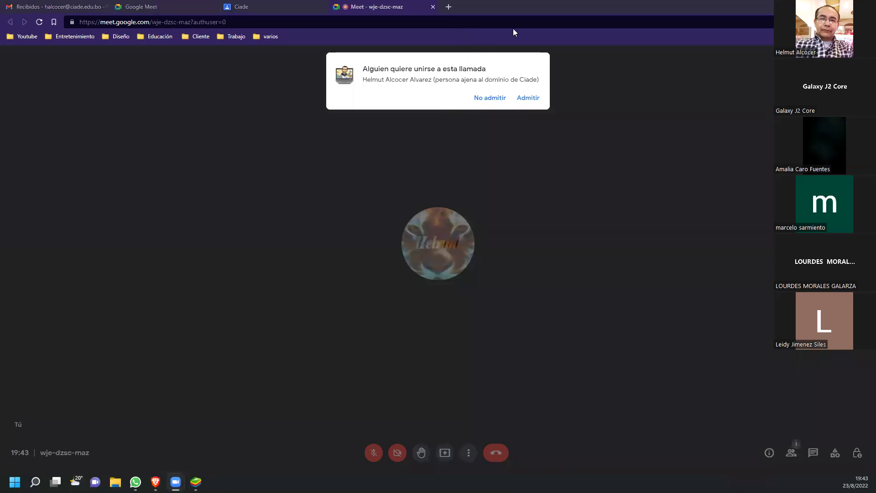
left_click_drag(362, 87, 540, 87)
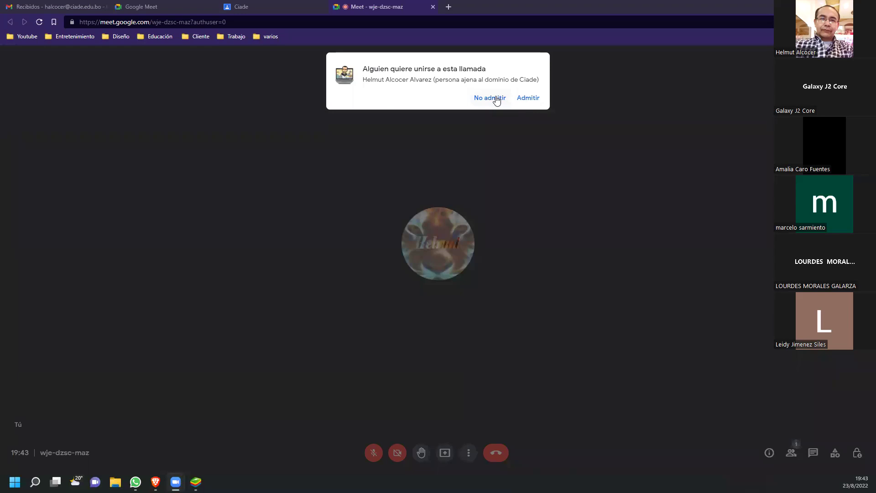
left_click(526, 98)
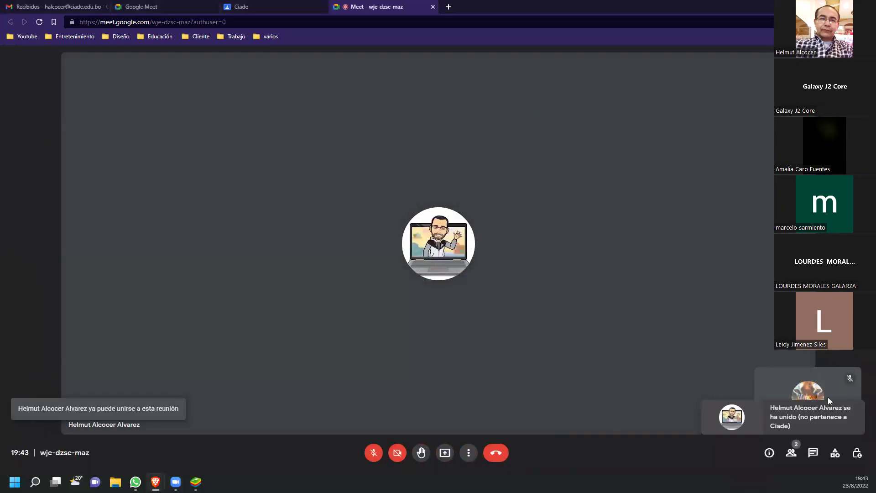
Examine the meeting's host controls, Actividades, call messages, Personas and meeting details
left_click(856, 453)
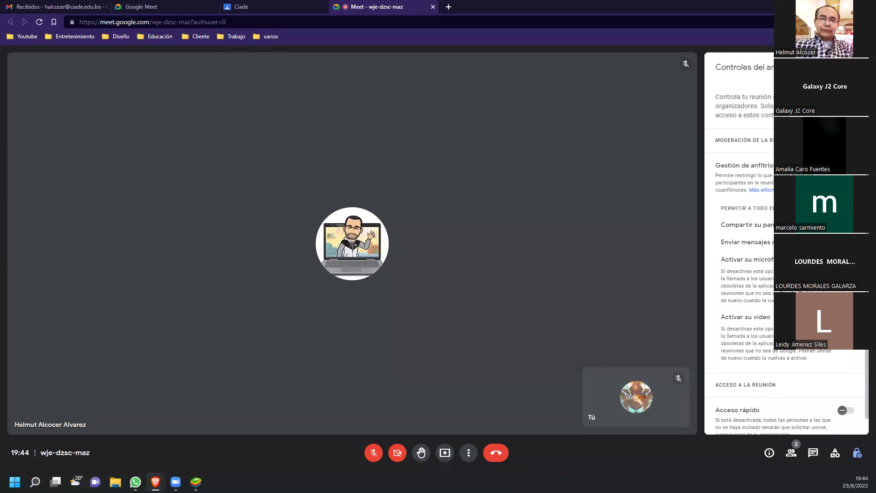
scroll(784, 242, "down", 1)
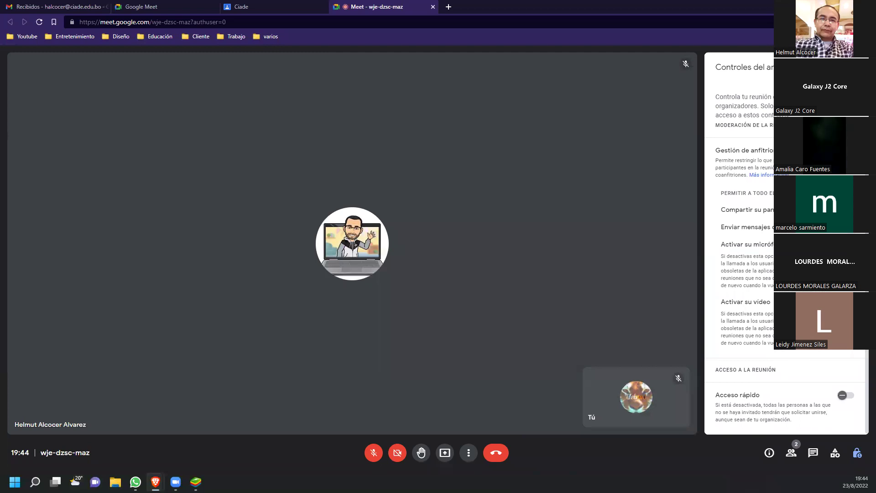
left_click(833, 458)
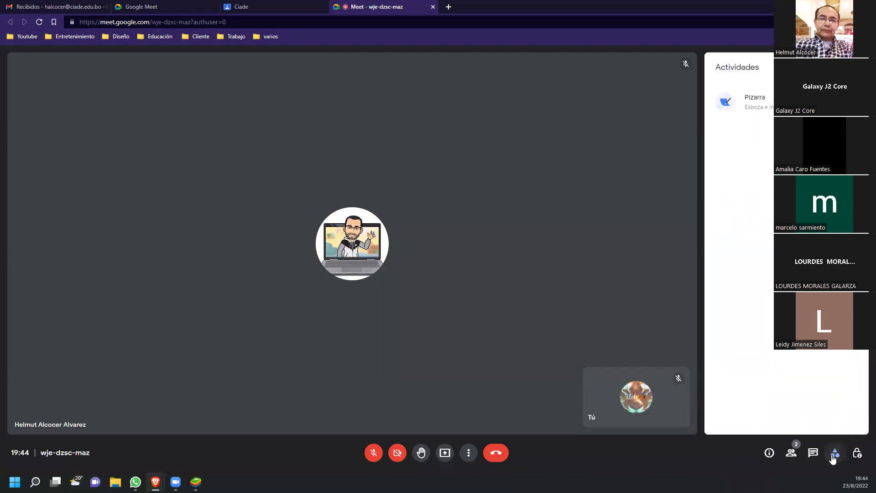
left_click(812, 457)
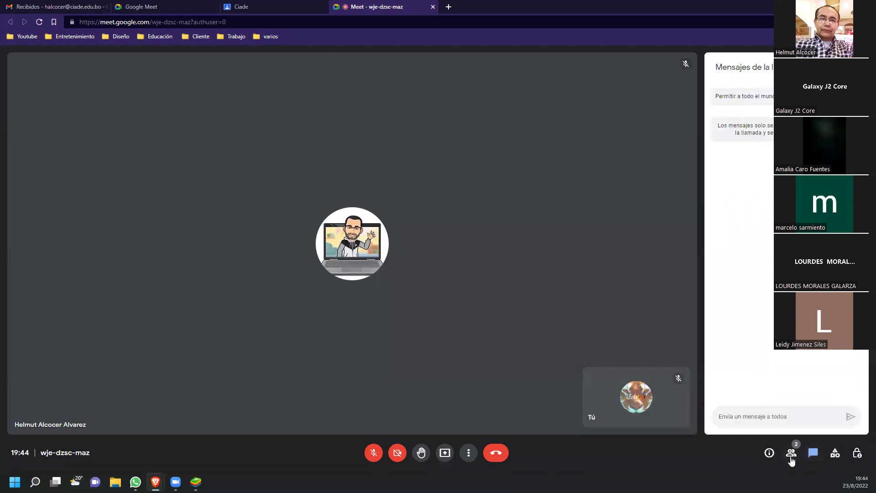
left_click(794, 457)
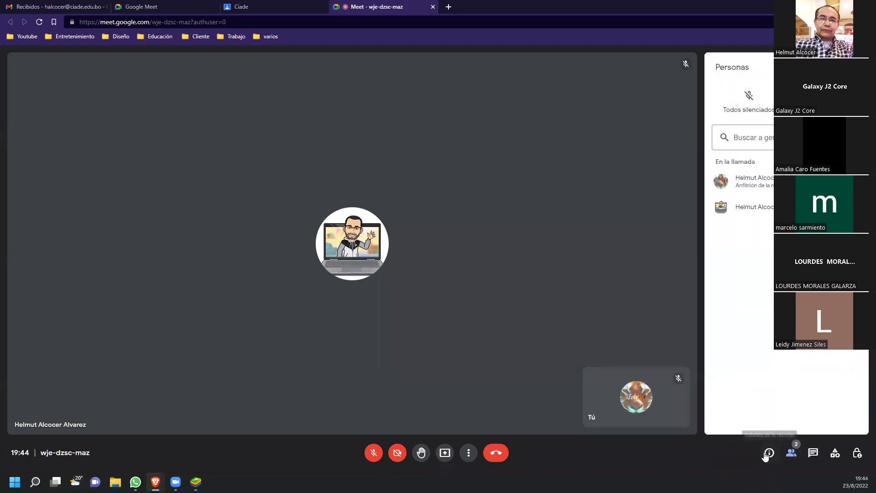
left_click(769, 454)
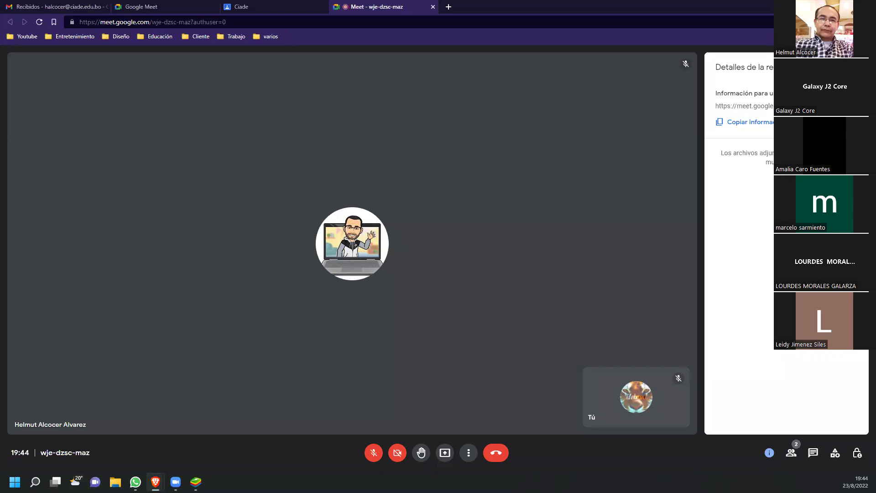
End the video call for all participants
left_click(495, 452)
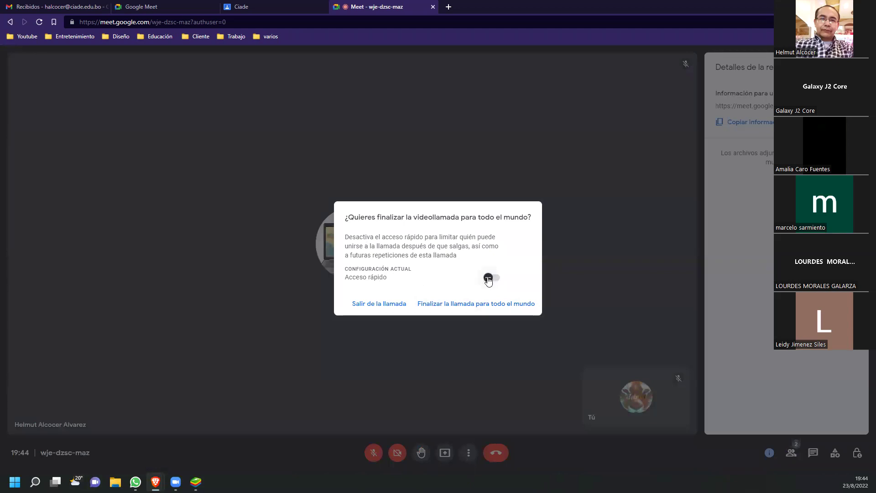
left_click(478, 305)
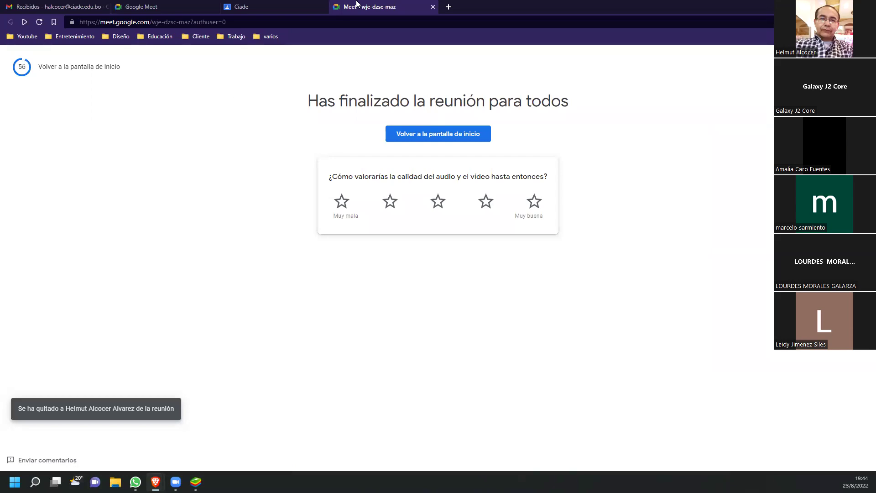
left_click(432, 62)
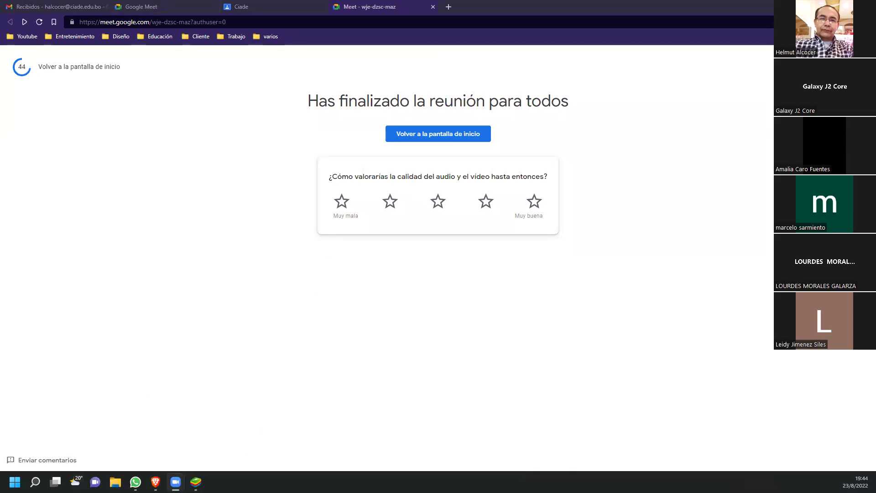
Draw a large red frame and two ovals over the shared screen with the annotation pen, and clear the drawings
mouse_move(176, 482)
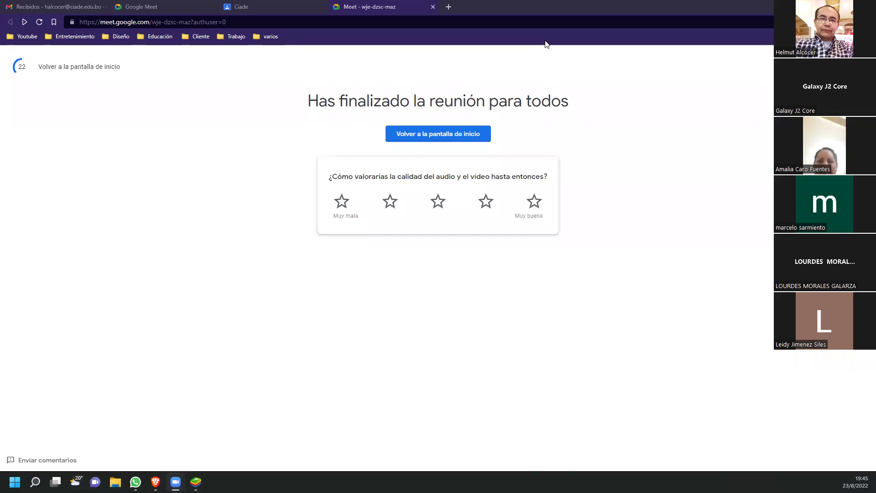
mouse_move(178, 79)
left_mouse_down()
mouse_move(640, 125)
mouse_move(633, 417)
mouse_move(215, 400)
left_mouse_up()
left_click_drag(173, 371, 178, 79)
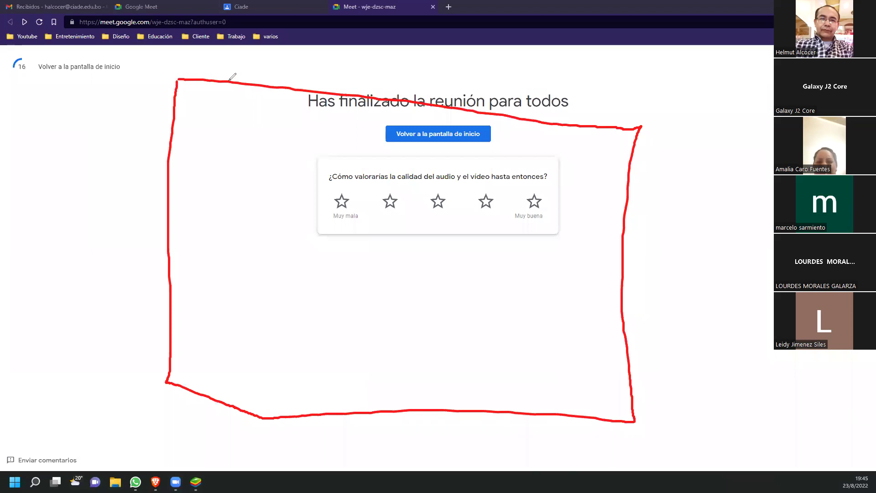
left_click_drag(460, 158, 423, 161)
mouse_move(407, 201)
left_mouse_down()
mouse_move(510, 154)
mouse_move(425, 150)
left_mouse_up()
mouse_move(250, 265)
left_mouse_down()
mouse_move(305, 288)
mouse_move(224, 257)
left_mouse_up()
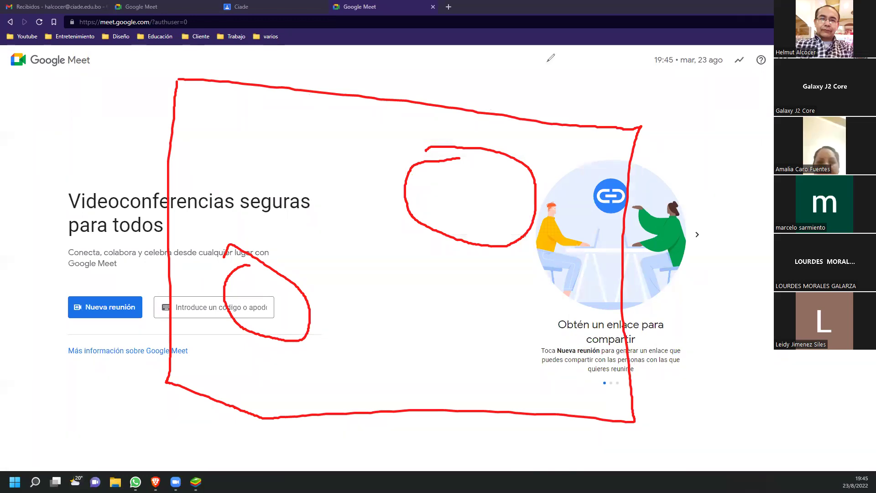
key("e")
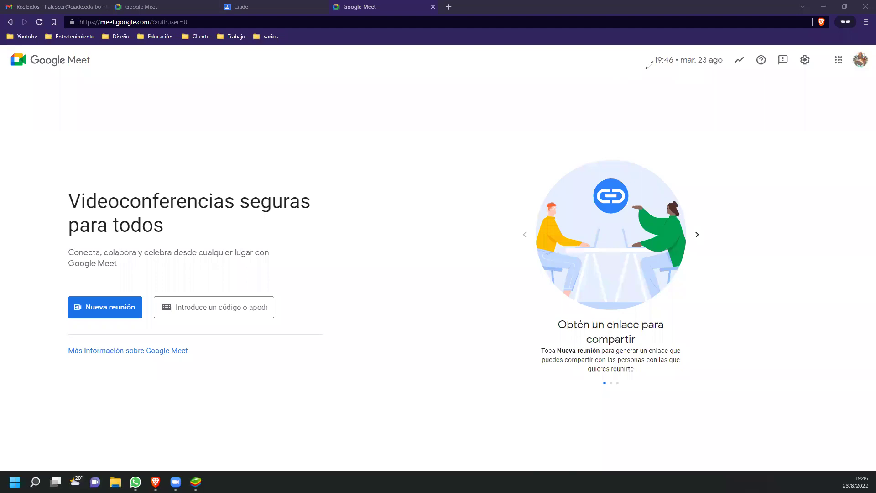
Capture the Zoom home window as a screenshot, copy it to the clipboard and switch to WhatsApp
key("Print")
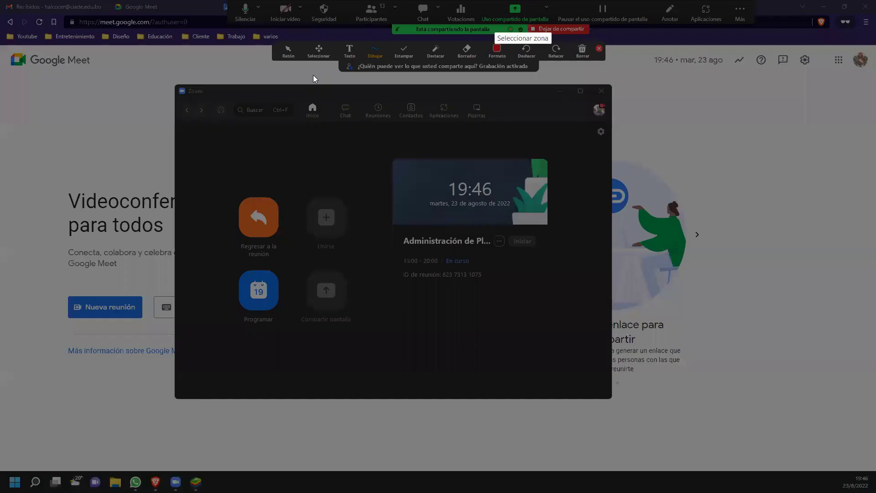
left_click_drag(176, 83, 426, 203)
left_click_drag(514, 377, 611, 397)
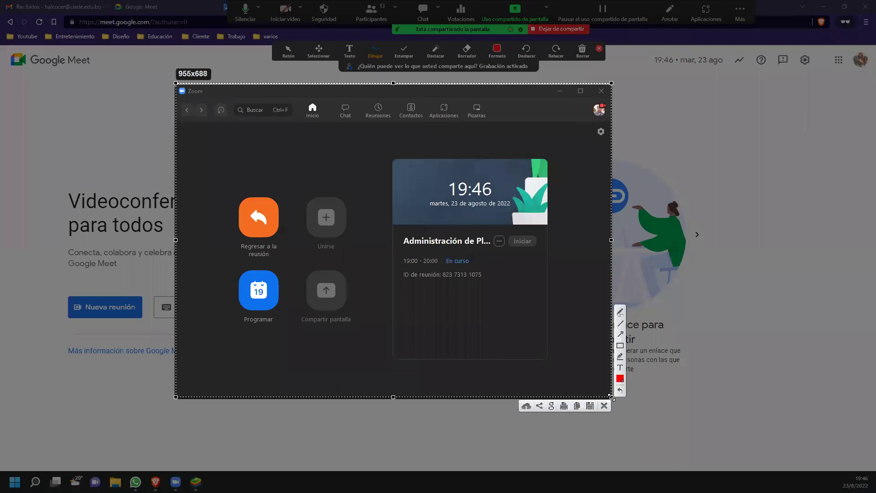
left_click(577, 406)
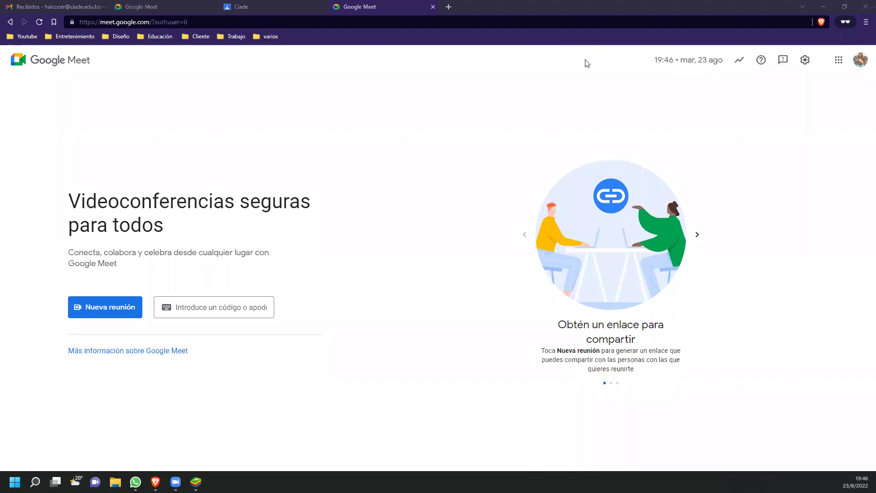
left_click(135, 482)
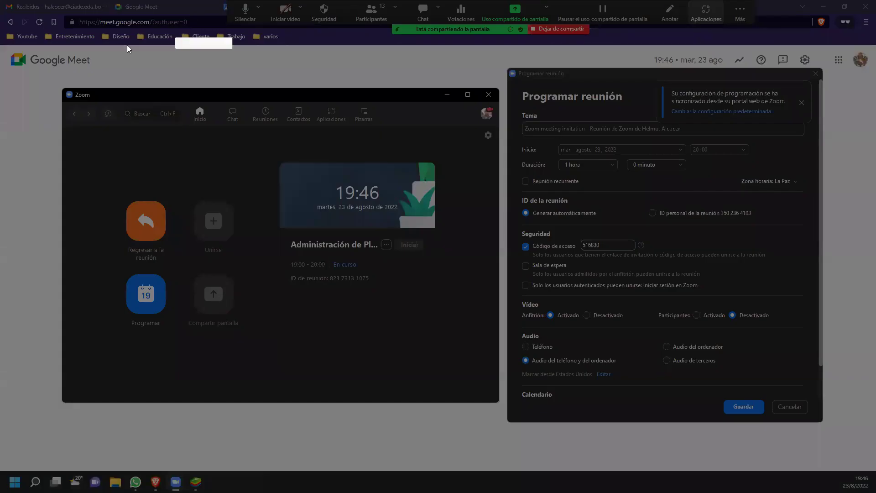
Capture the Zoom home and Programar reunión windows, add arrows to Programar and Generar automáticamente, box the Vídeo and Audio settings, and copy the image
mouse_move(56, 52)
left_mouse_down()
mouse_move(707, 240)
mouse_move(828, 430)
left_mouse_up()
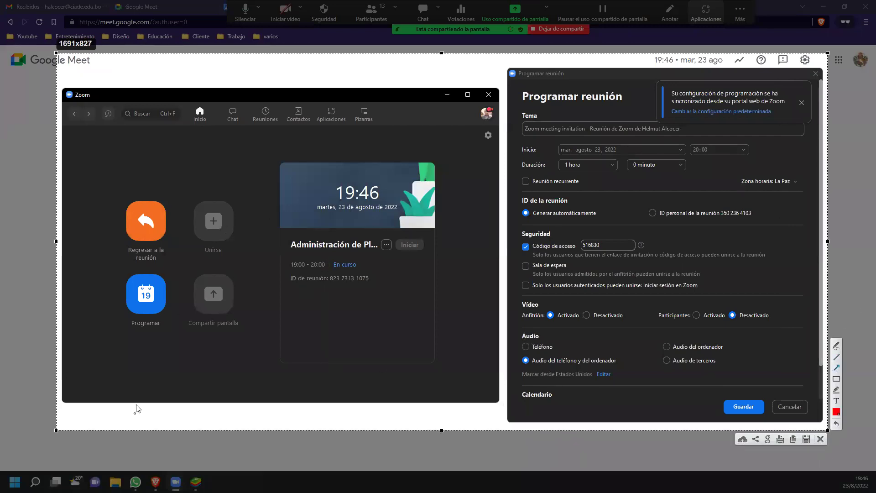
left_click_drag(76, 253, 127, 293)
left_click_drag(643, 185, 605, 211)
left_click(837, 378)
left_click_drag(516, 292, 785, 380)
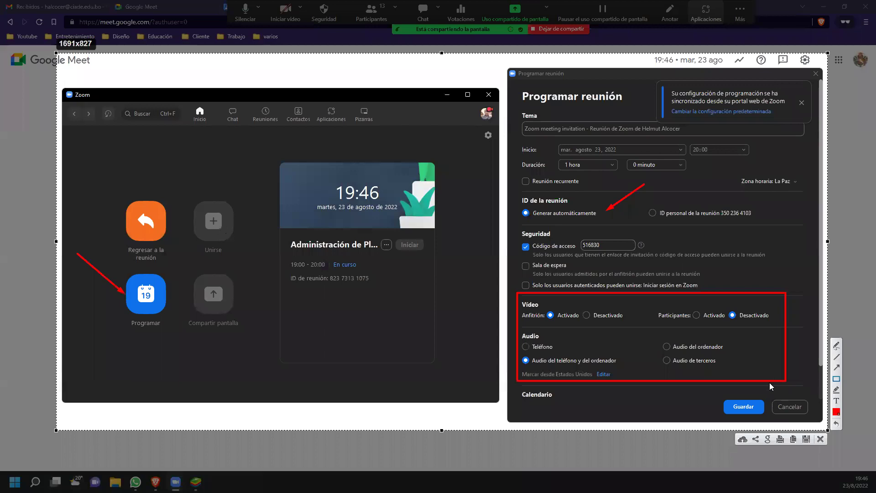
left_click(793, 439)
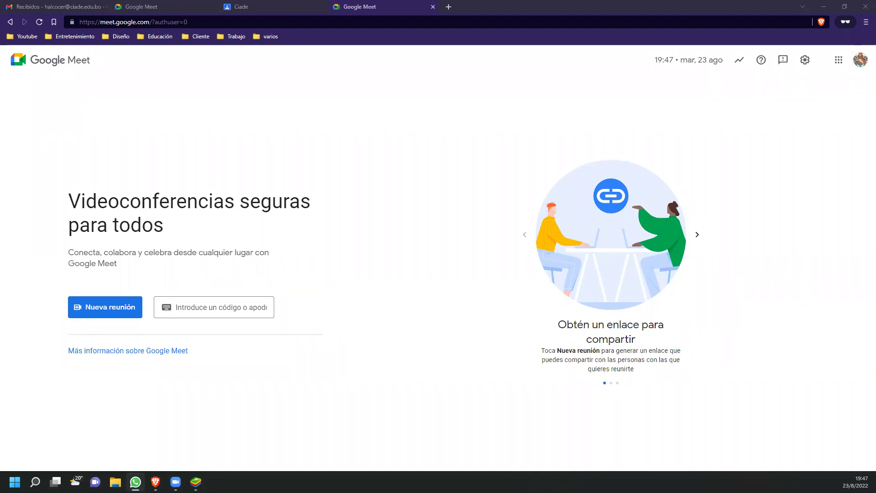
View the sent screenshot full screen in WhatsApp and examine Programar, the start date, time, duration and meeting ID settings, marking them with the pen
key("alt+Tab")
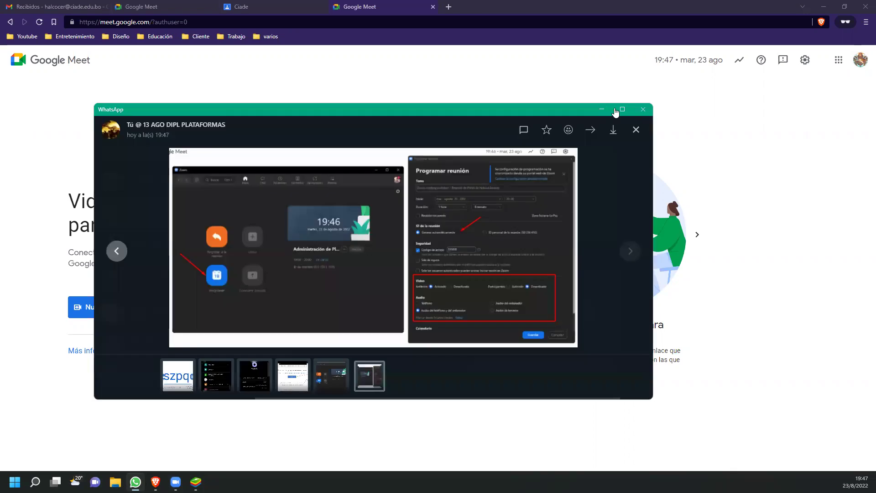
left_click(621, 112)
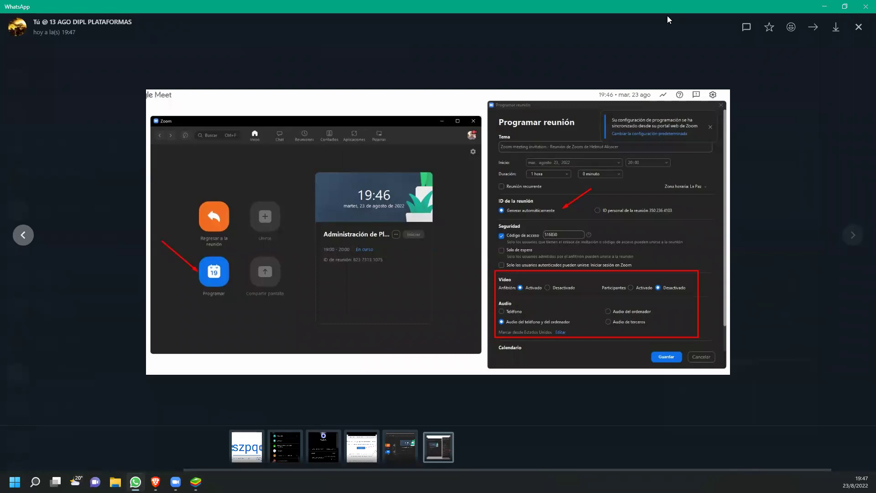
mouse_move(167, 230)
left_mouse_down()
mouse_move(254, 333)
mouse_move(250, 244)
mouse_move(169, 227)
left_mouse_up()
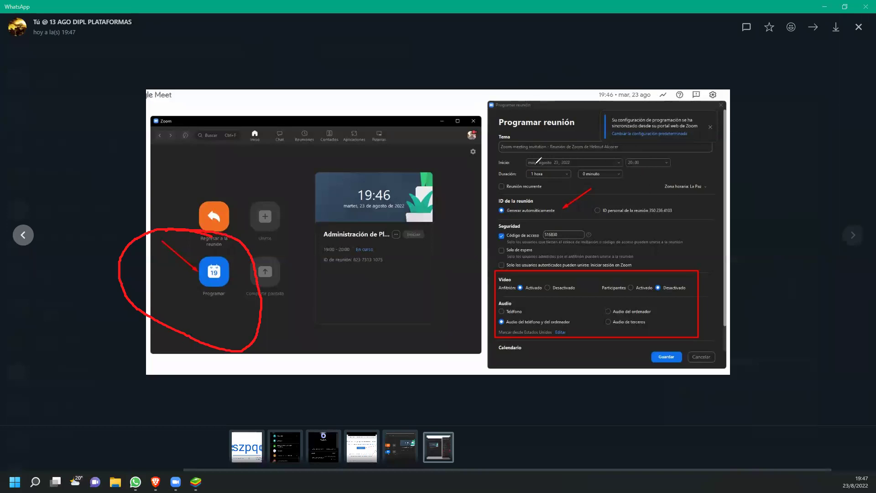
left_click_drag(495, 169, 554, 167)
left_click_drag(631, 168, 677, 167)
left_click_drag(529, 177, 579, 177)
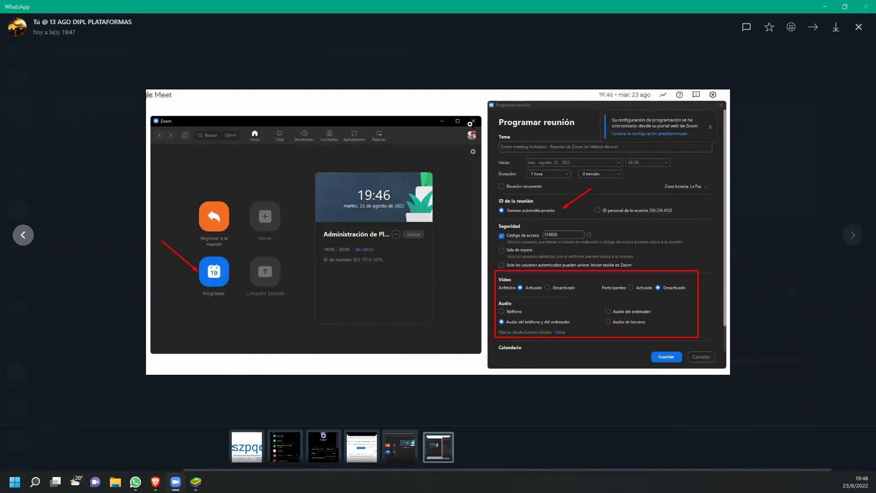
left_click(547, 210)
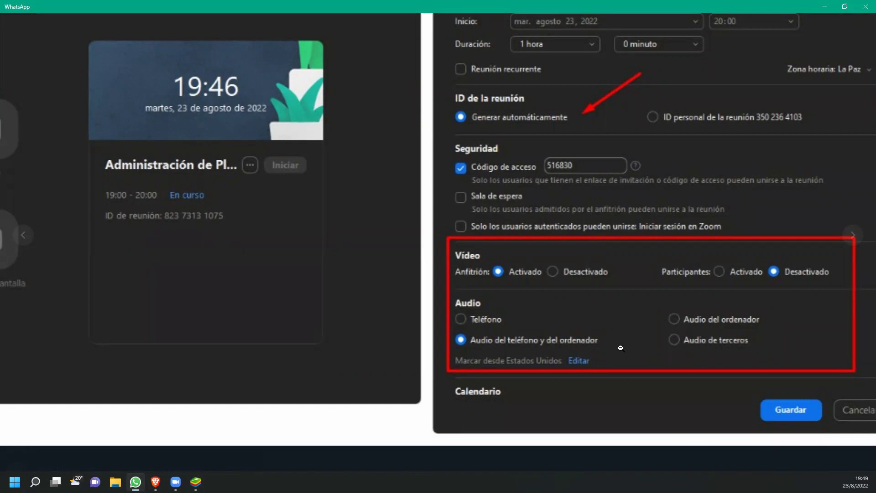
left_click(620, 348)
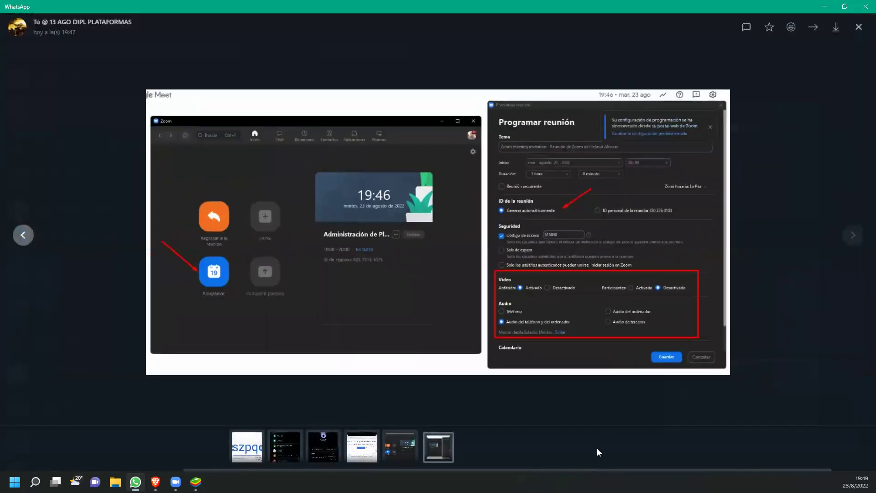
Switch to Zoom, capture the Calendario section of the Programar reunión dialog, add an arrow to Otros calendarios and copy the image
mouse_move(176, 482)
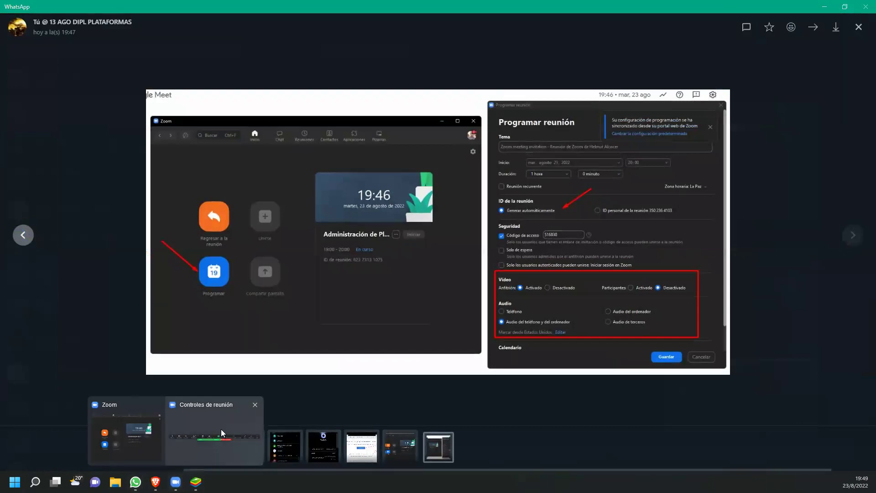
left_click(129, 446)
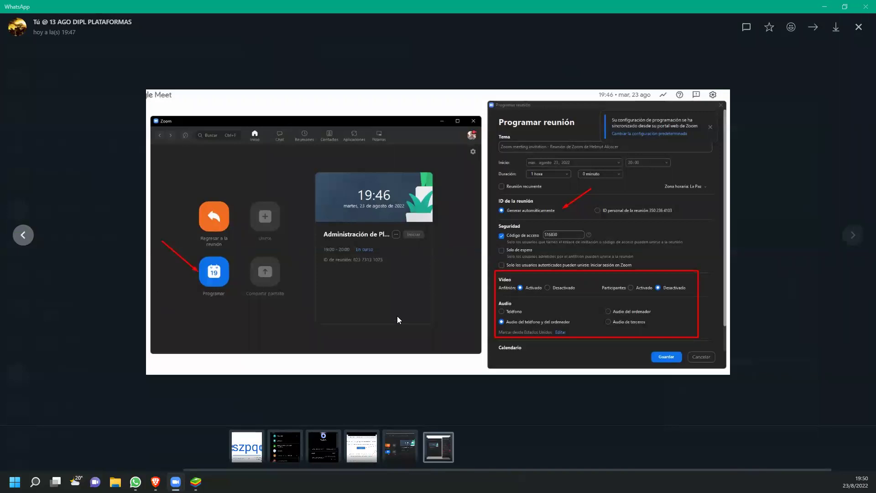
key("alt+Tab")
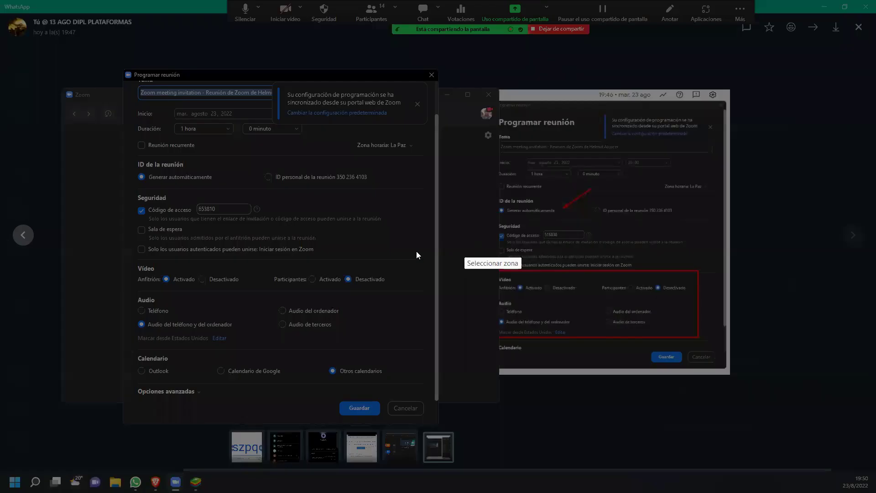
left_click_drag(139, 346, 432, 420)
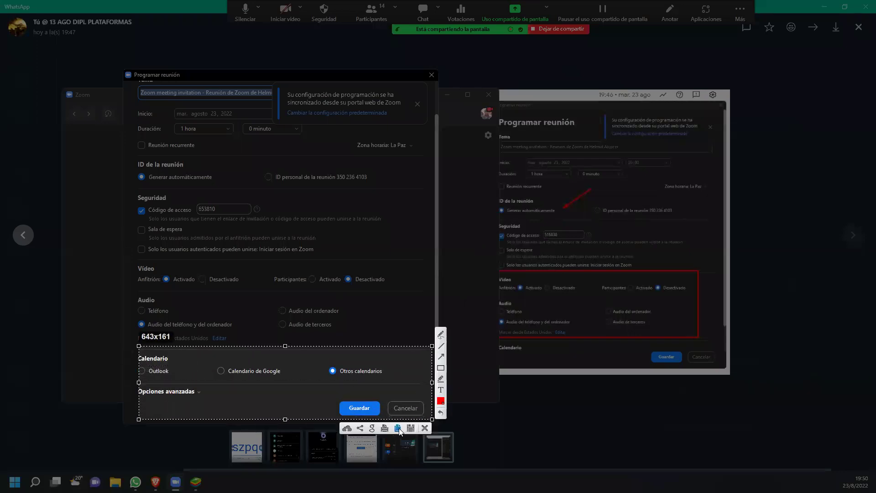
left_click(441, 356)
left_click_drag(410, 352, 352, 363)
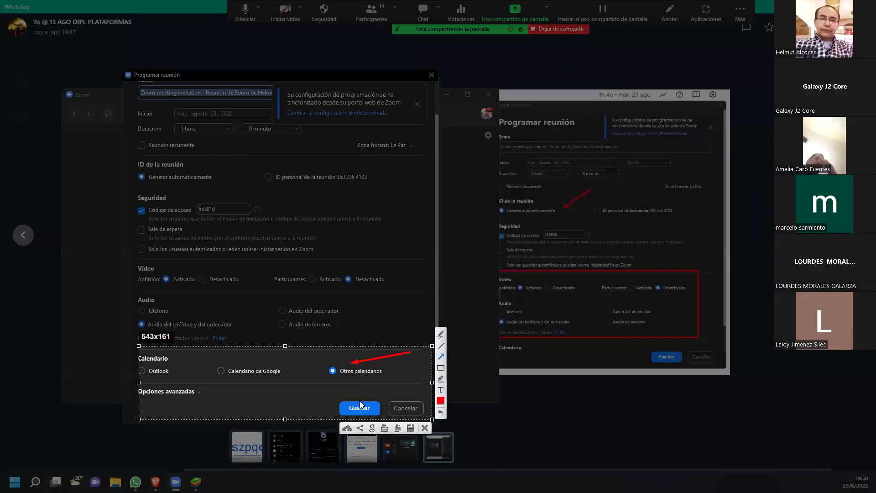
left_click(396, 428)
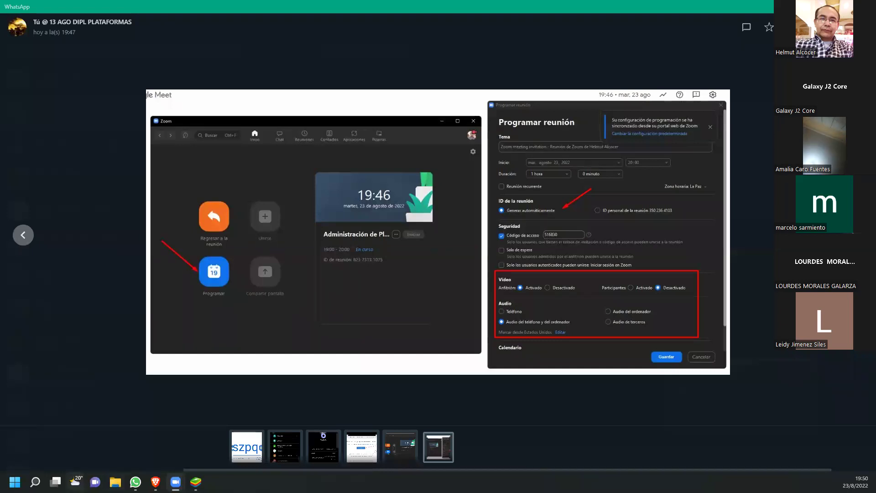
Close the image viewer in WhatsApp and send the copied calendar screenshot to the 13 AGO DIPL PLATAFORMAS group
left_click(360, 279)
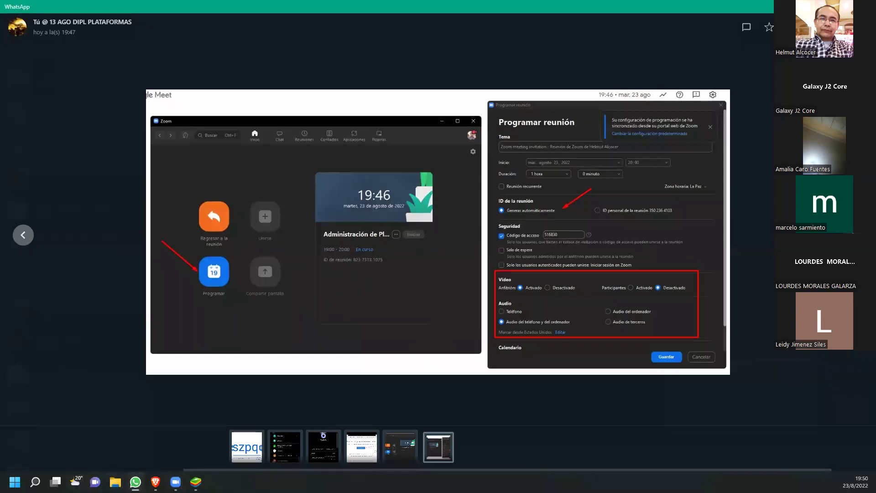
left_click(583, 419)
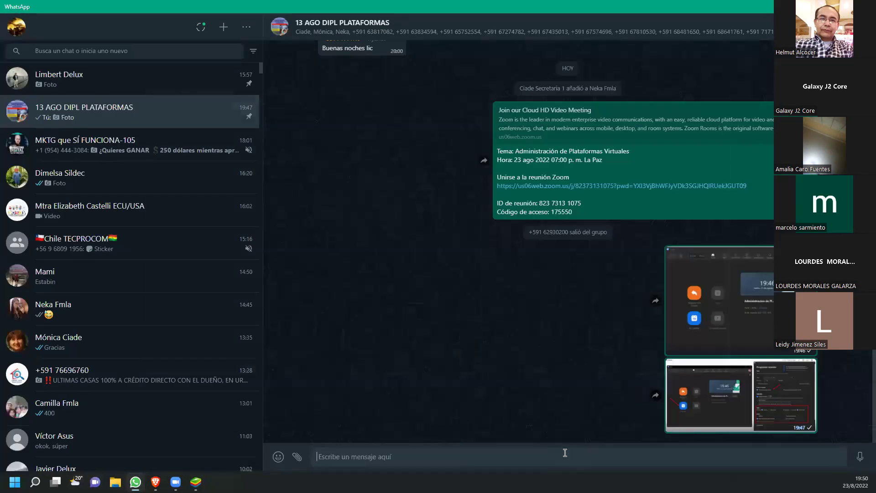
key("ctrl+v")
key("Return")
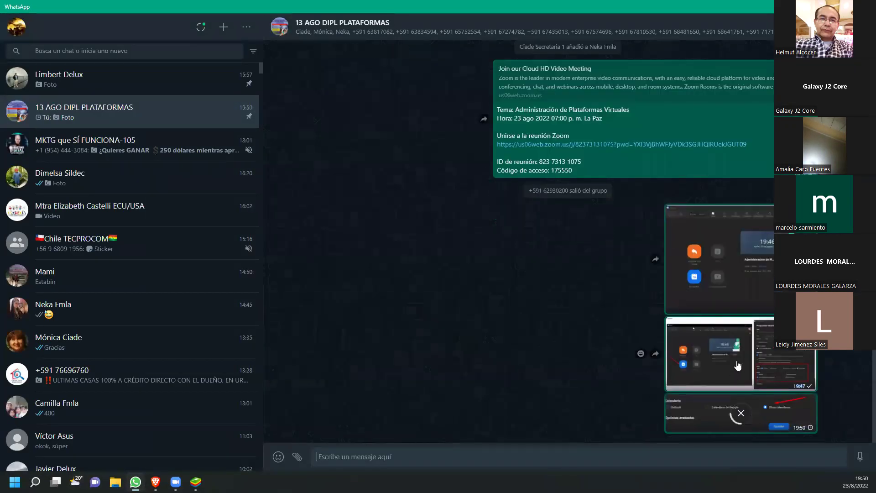
Examine the sent calendar screenshot enlarged, checking Otros calendarios and Guardar, and return to the chat
left_click(720, 404)
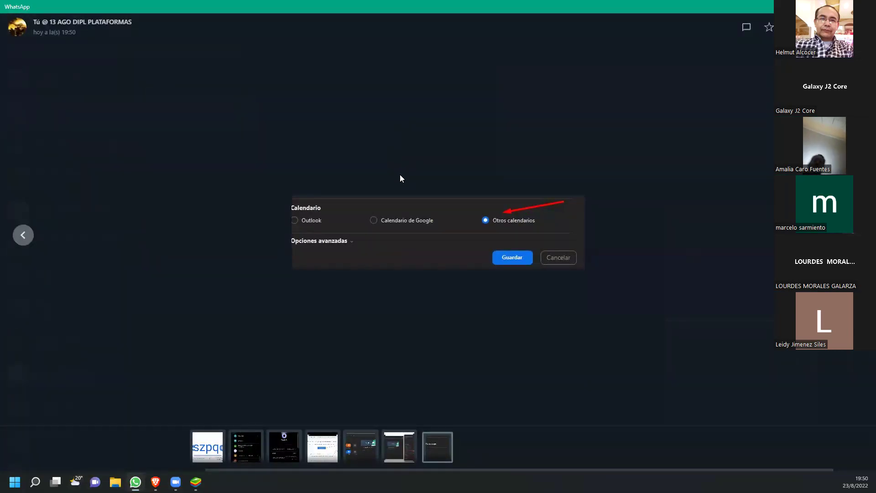
left_click(425, 210)
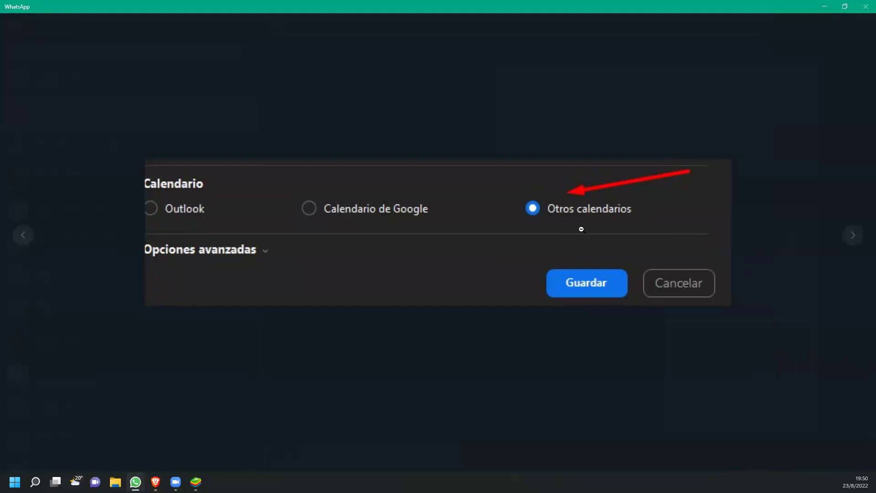
left_click(579, 290)
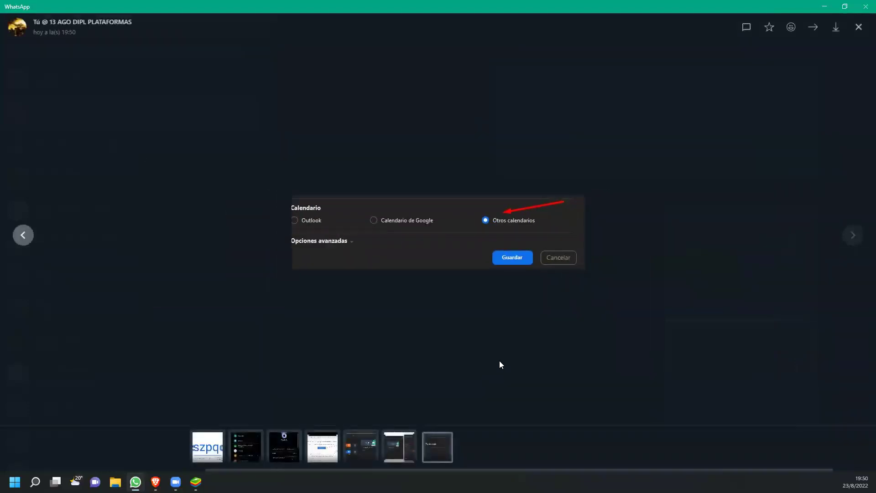
left_click(499, 361)
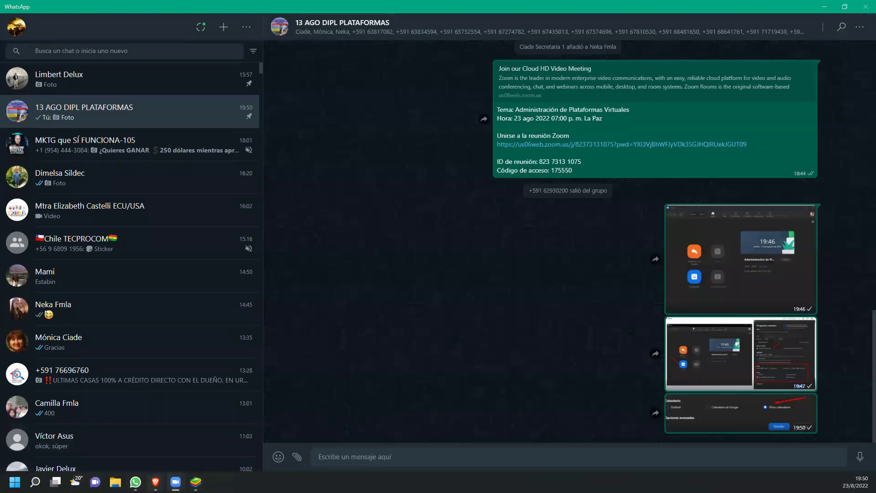
Switch to Zoom, capture the scheduled-meeting confirmation dialog, frame its topic, time and join link with a red rectangle, and copy the image
left_click(107, 434)
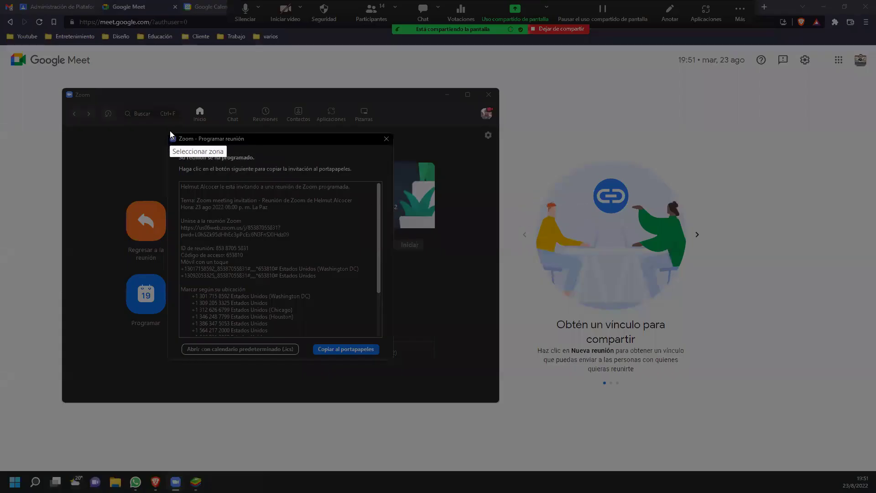
left_click_drag(169, 130, 391, 362)
left_click(400, 311)
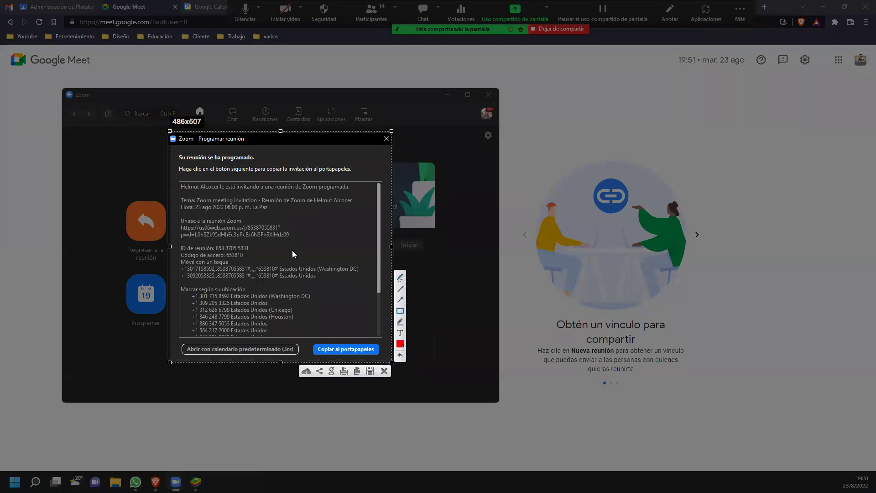
mouse_move(350, 234)
left_mouse_down()
mouse_move(192, 235)
mouse_move(180, 192)
left_mouse_up()
key("ctrl+z")
left_click_drag(179, 188, 361, 242)
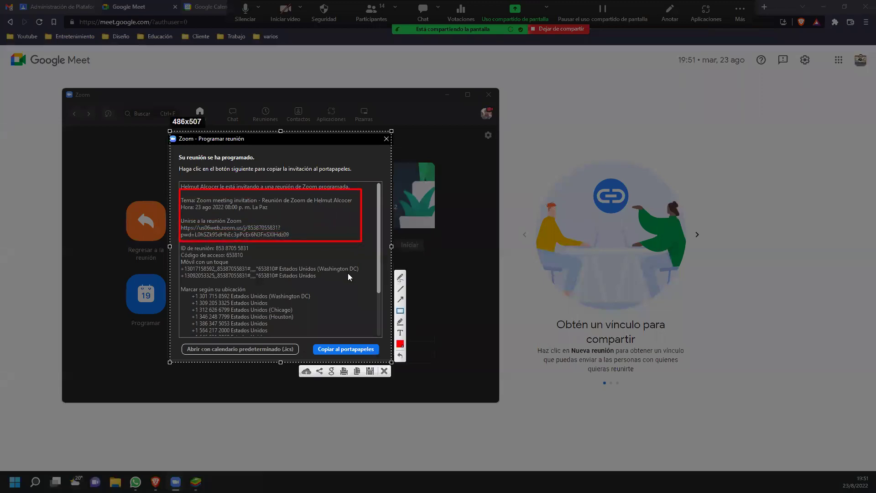
left_click(357, 370)
Switch to WhatsApp and send the copied confirmation screenshot to the 13 AGO DIPL PLATAFORMAS group
mouse_move(203, 479)
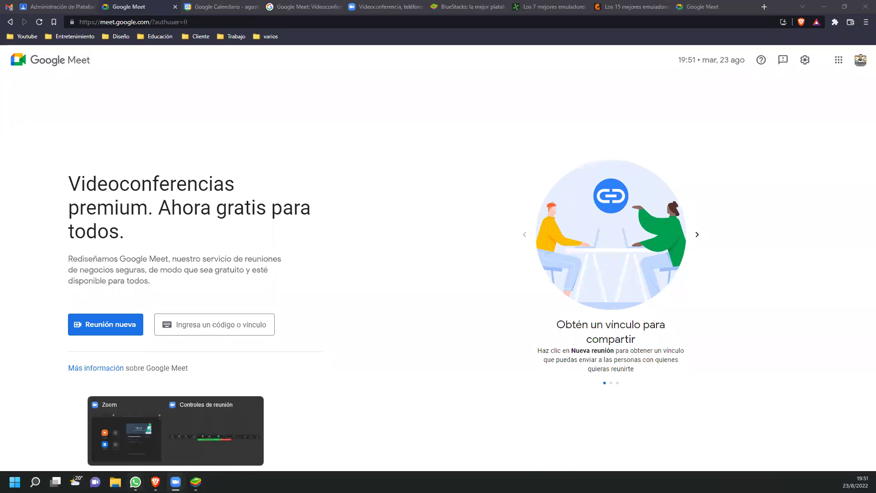
key("alt+Tab")
key("ctrl+v")
key("Return")
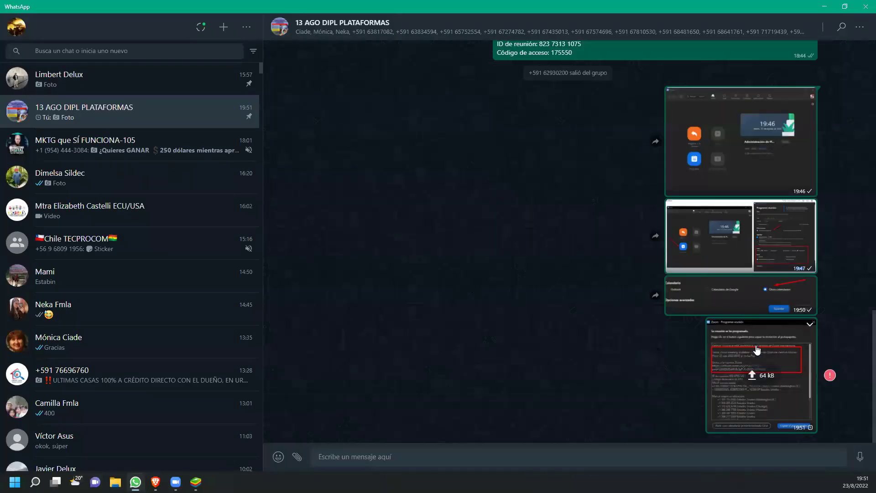
Enlarge the sent confirmation screenshot and circle the Zoom join link and the meeting ID with access code in red pen
left_click(774, 349)
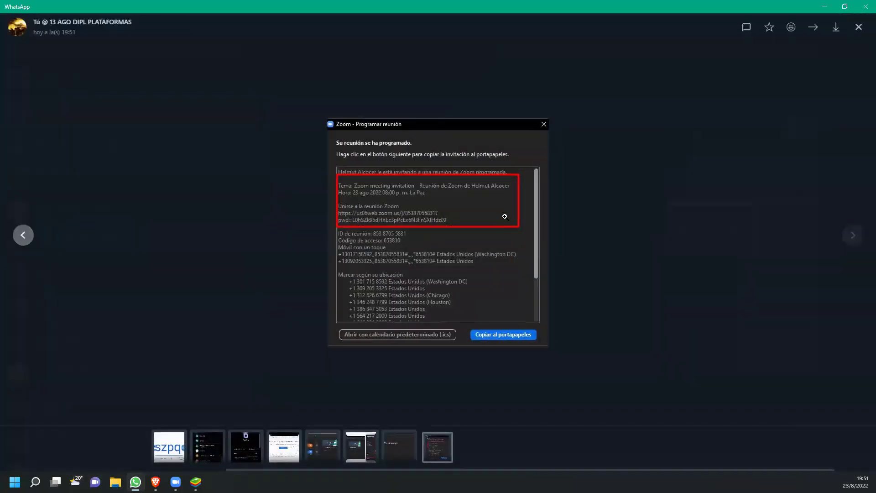
left_click(525, 181)
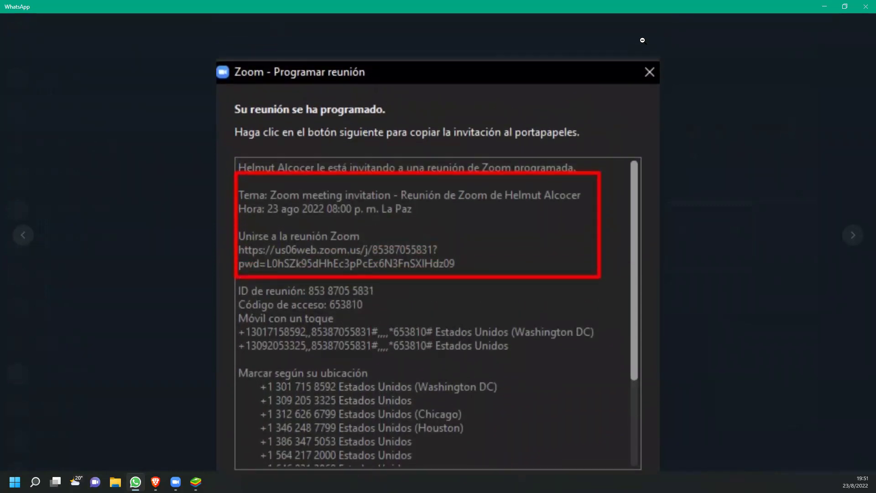
mouse_move(229, 232)
left_mouse_down()
mouse_move(477, 245)
mouse_move(432, 286)
mouse_move(226, 259)
mouse_move(229, 224)
left_mouse_up()
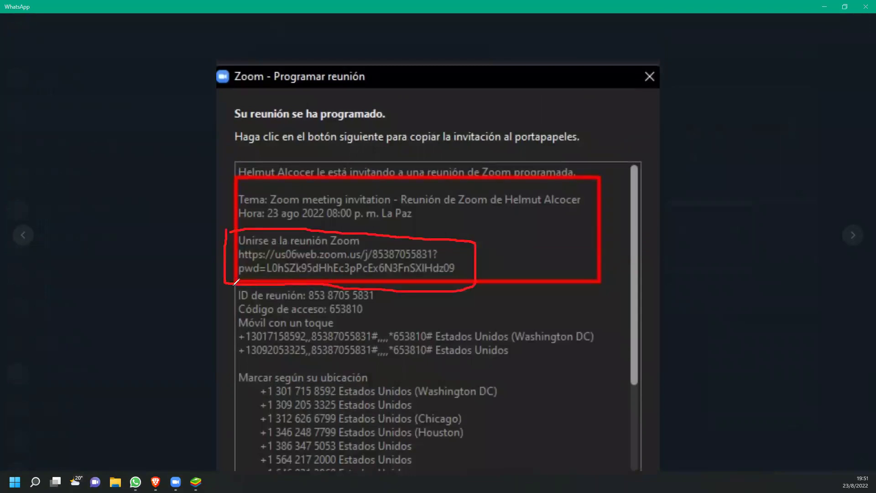
mouse_move(229, 285)
left_mouse_down()
mouse_move(230, 315)
mouse_move(280, 315)
mouse_move(395, 312)
mouse_move(404, 288)
left_mouse_up()
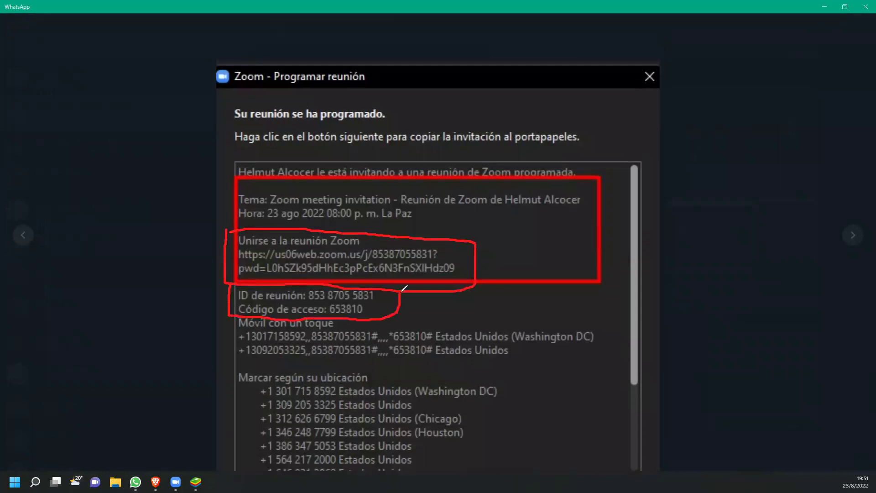